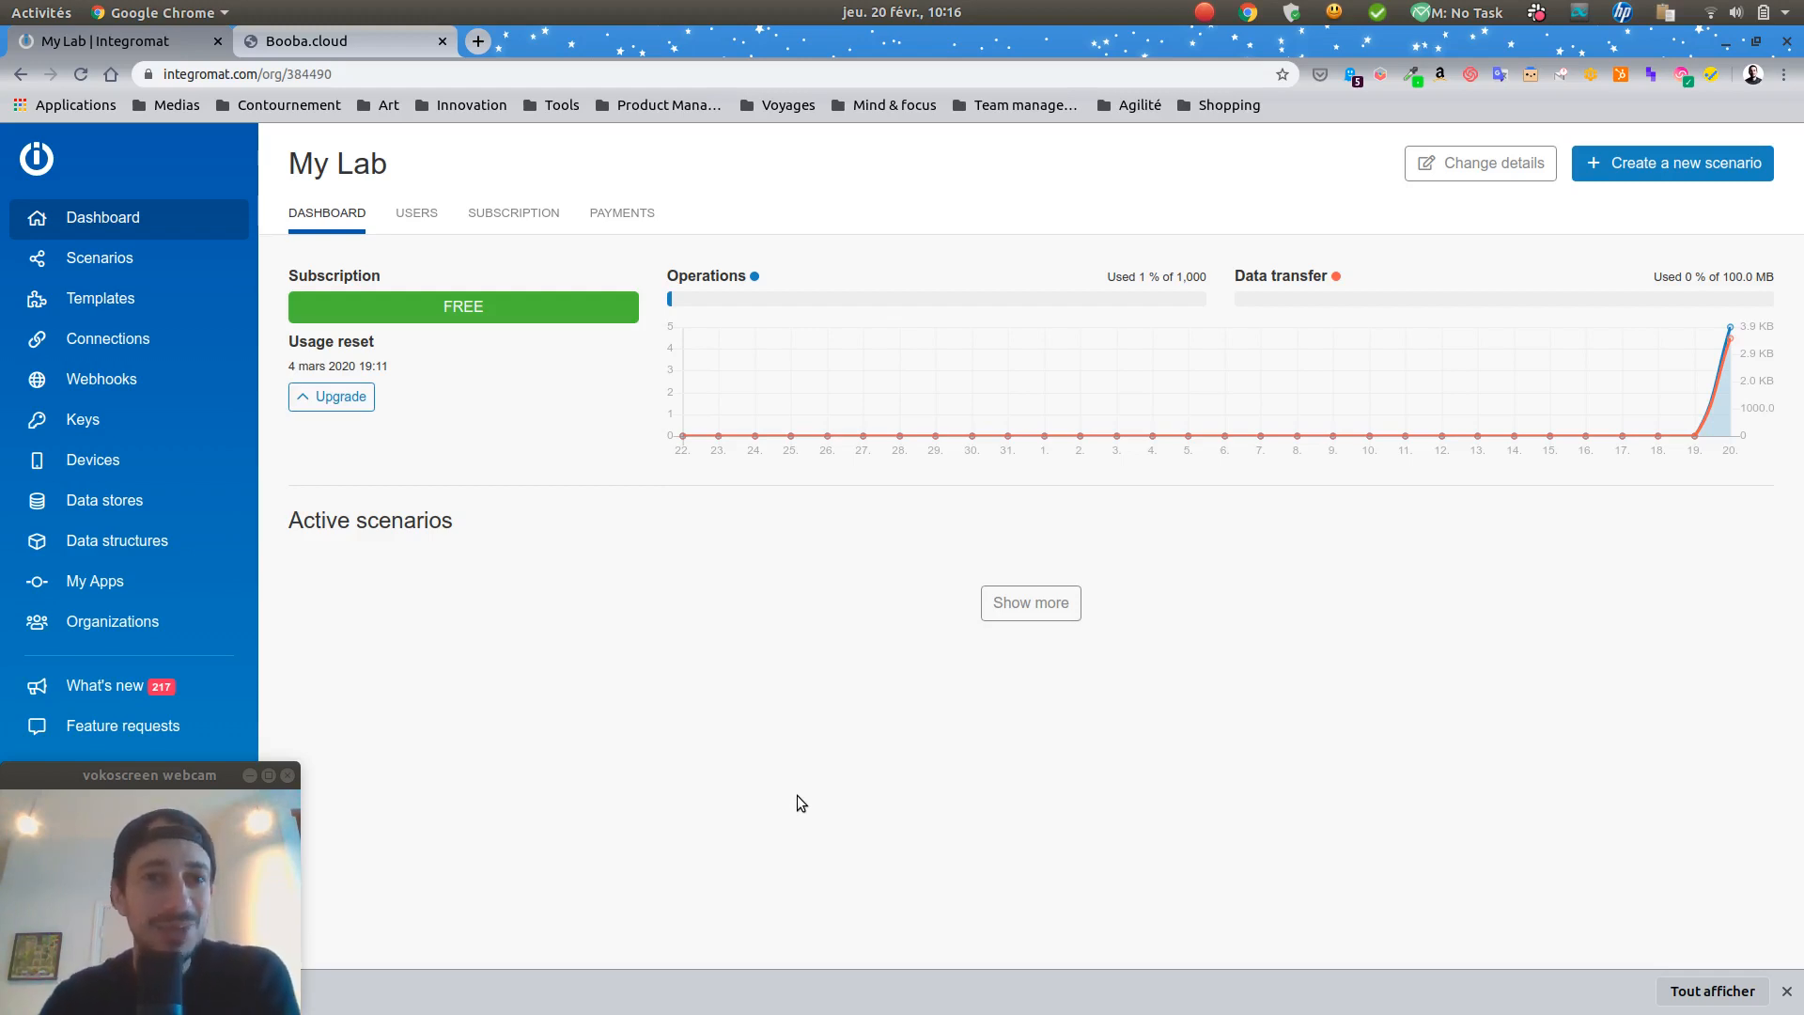
Step: Check the booba.cloud API page, then start a new scenario from the Scenarios list
{"action": "left_click", "coordinate": [284, 44]}
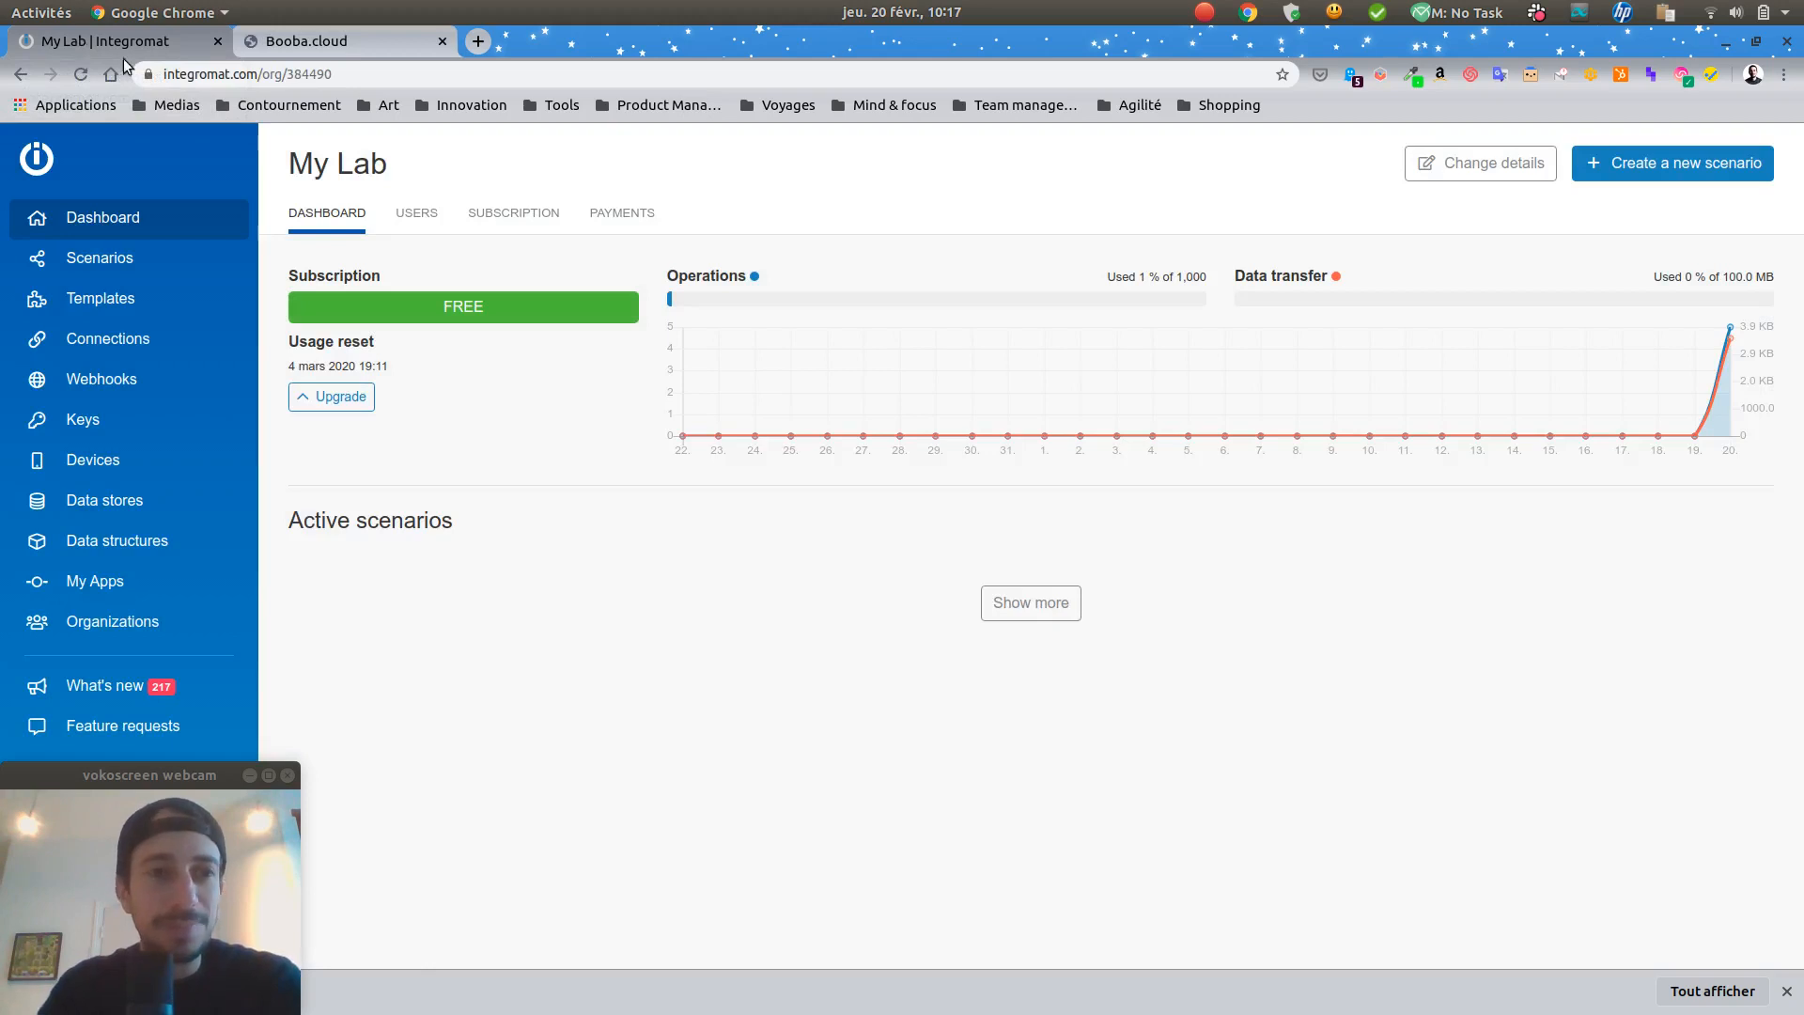
{"action": "left_click", "coordinate": [117, 259]}
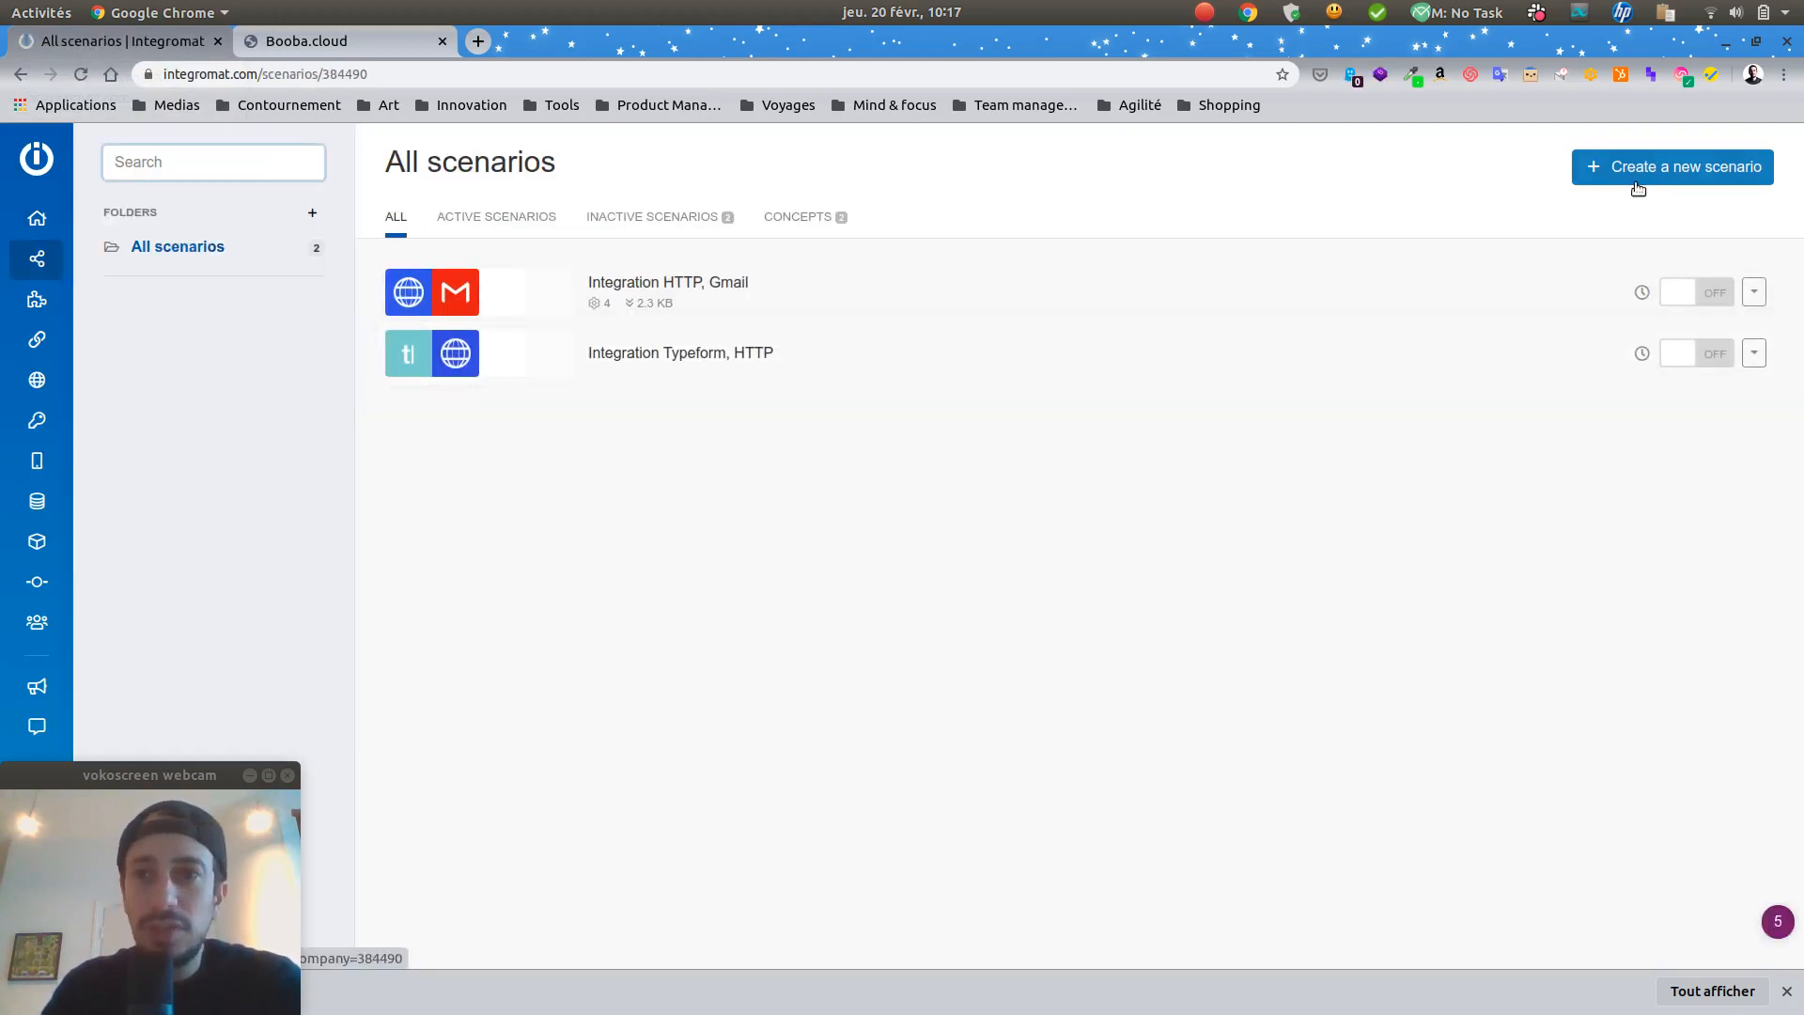
{"action": "left_click", "coordinate": [1672, 166]}
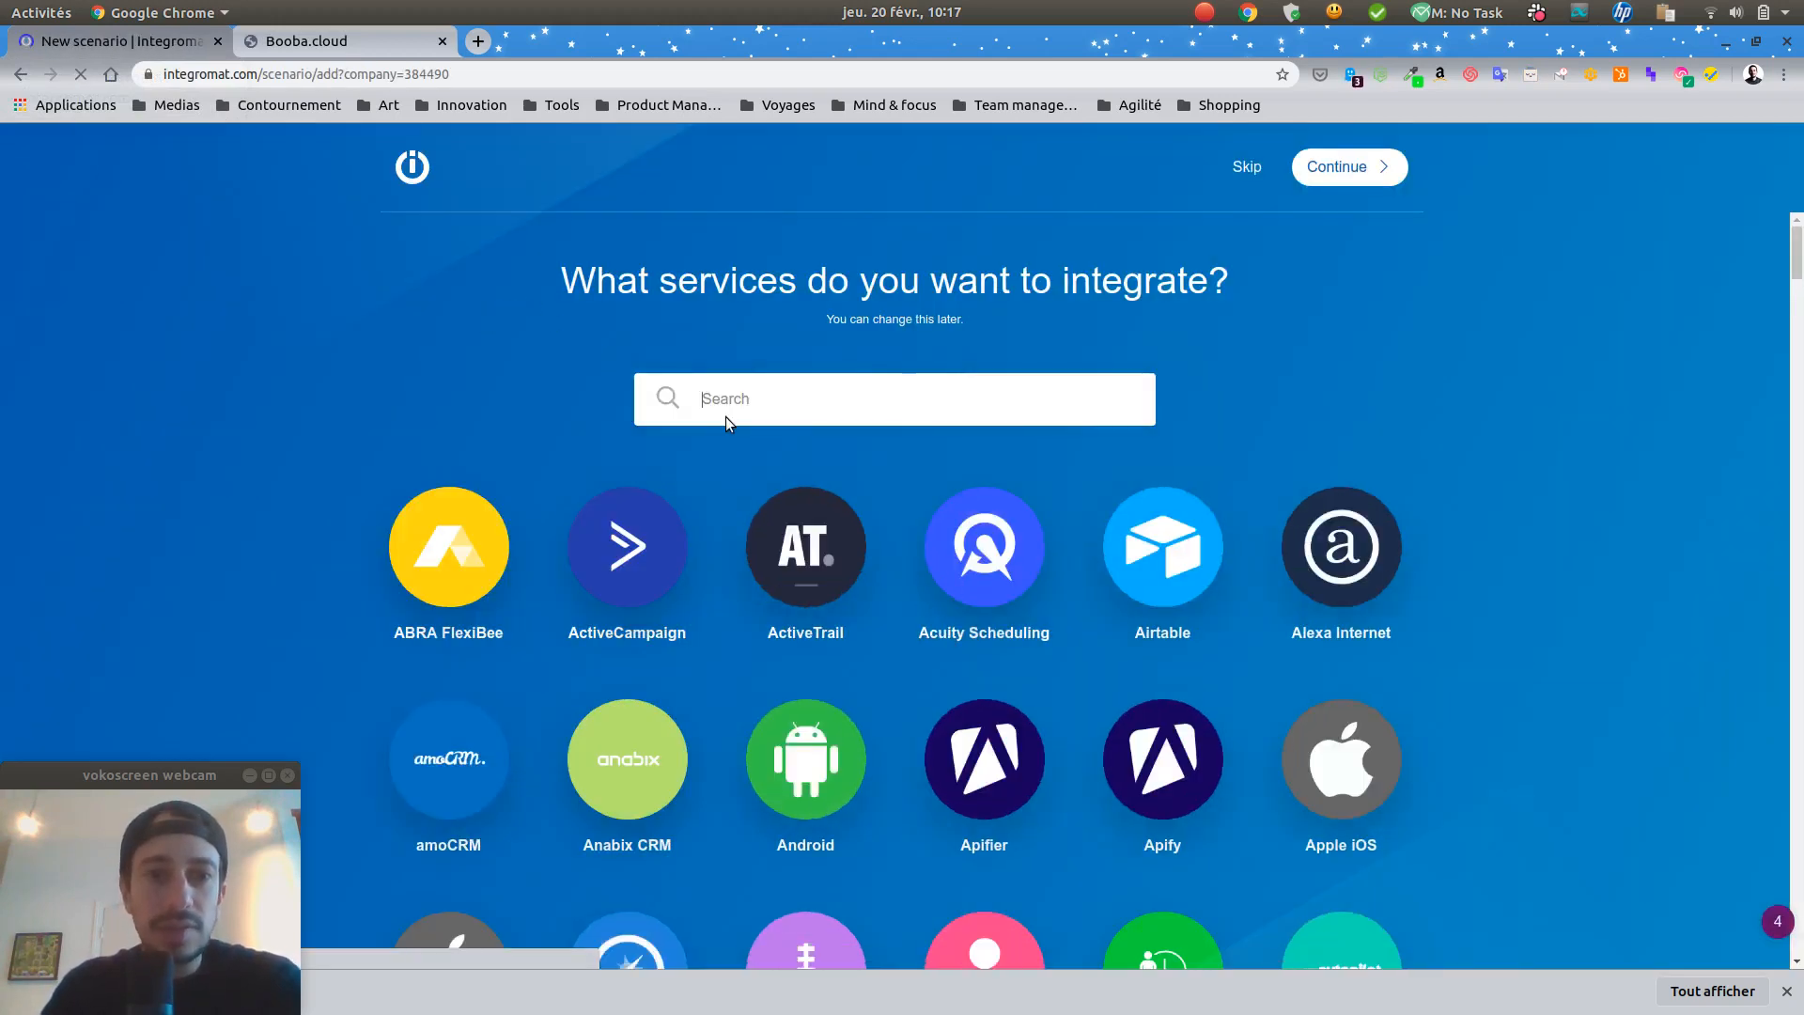
Step: Choose HTTP and Email as the new scenario's services and continue to the editor
{"action": "type", "text": "http"}
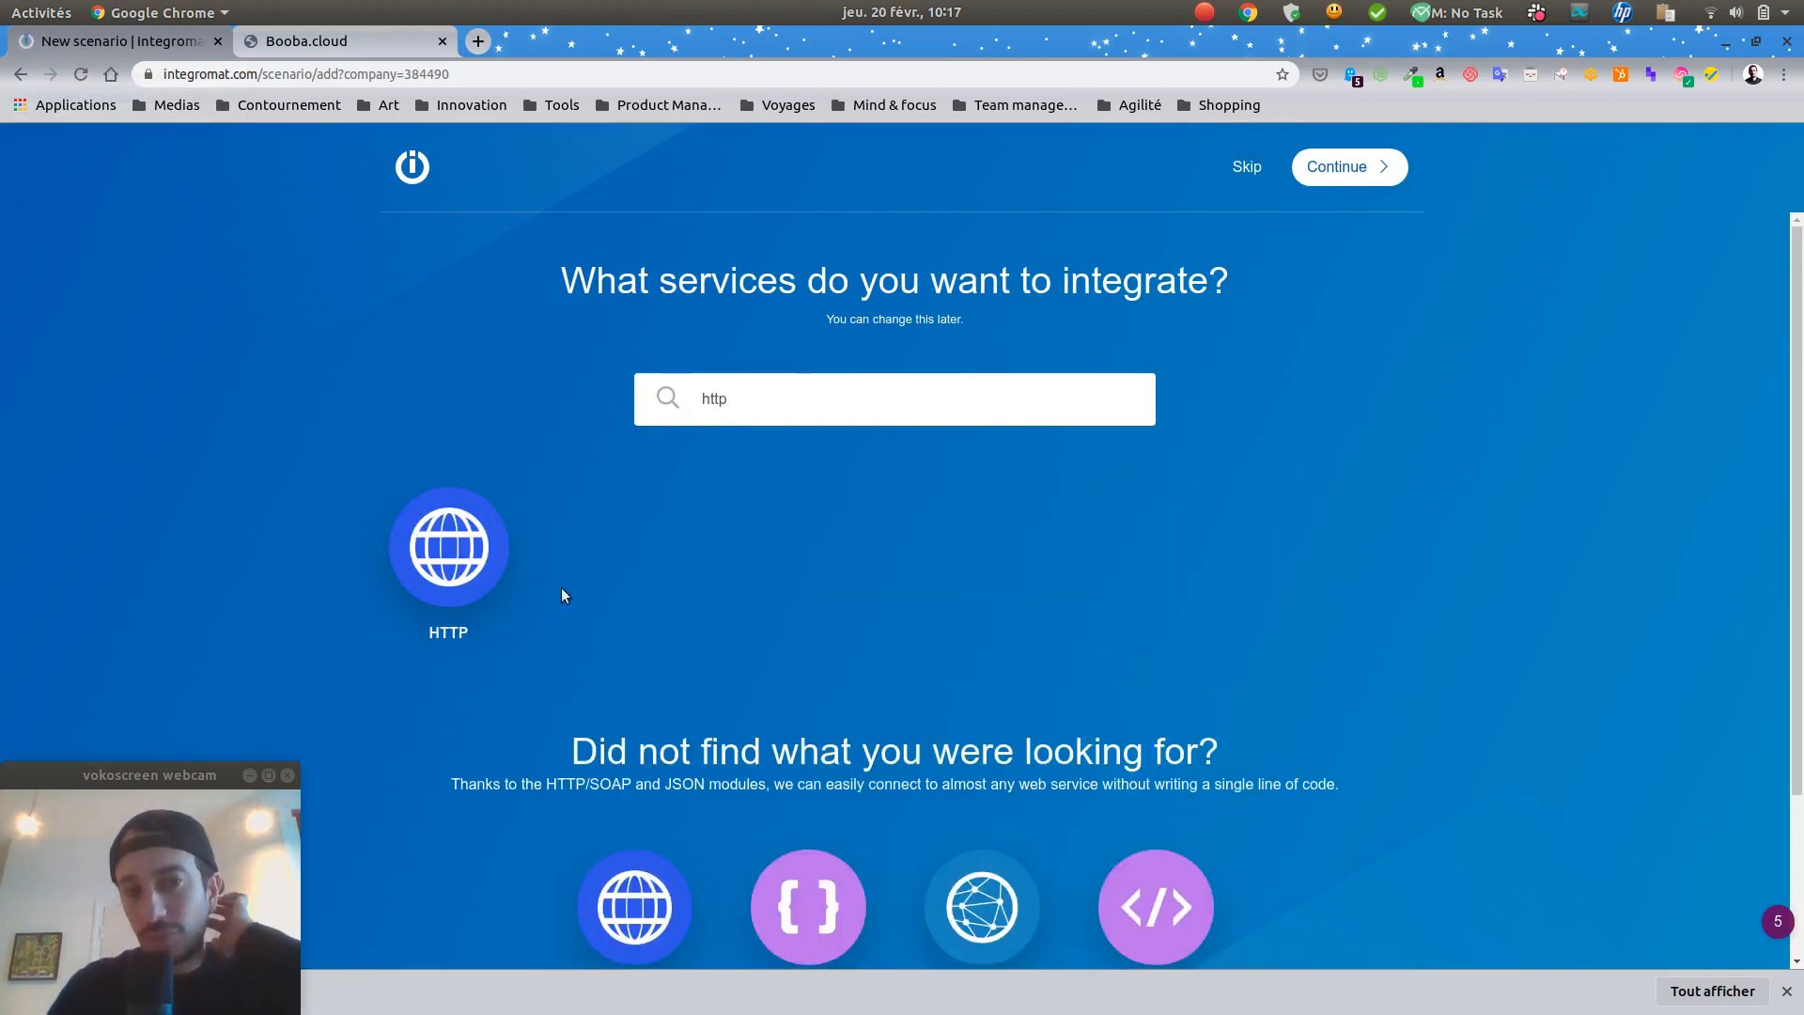
{"action": "left_click", "coordinate": [436, 547]}
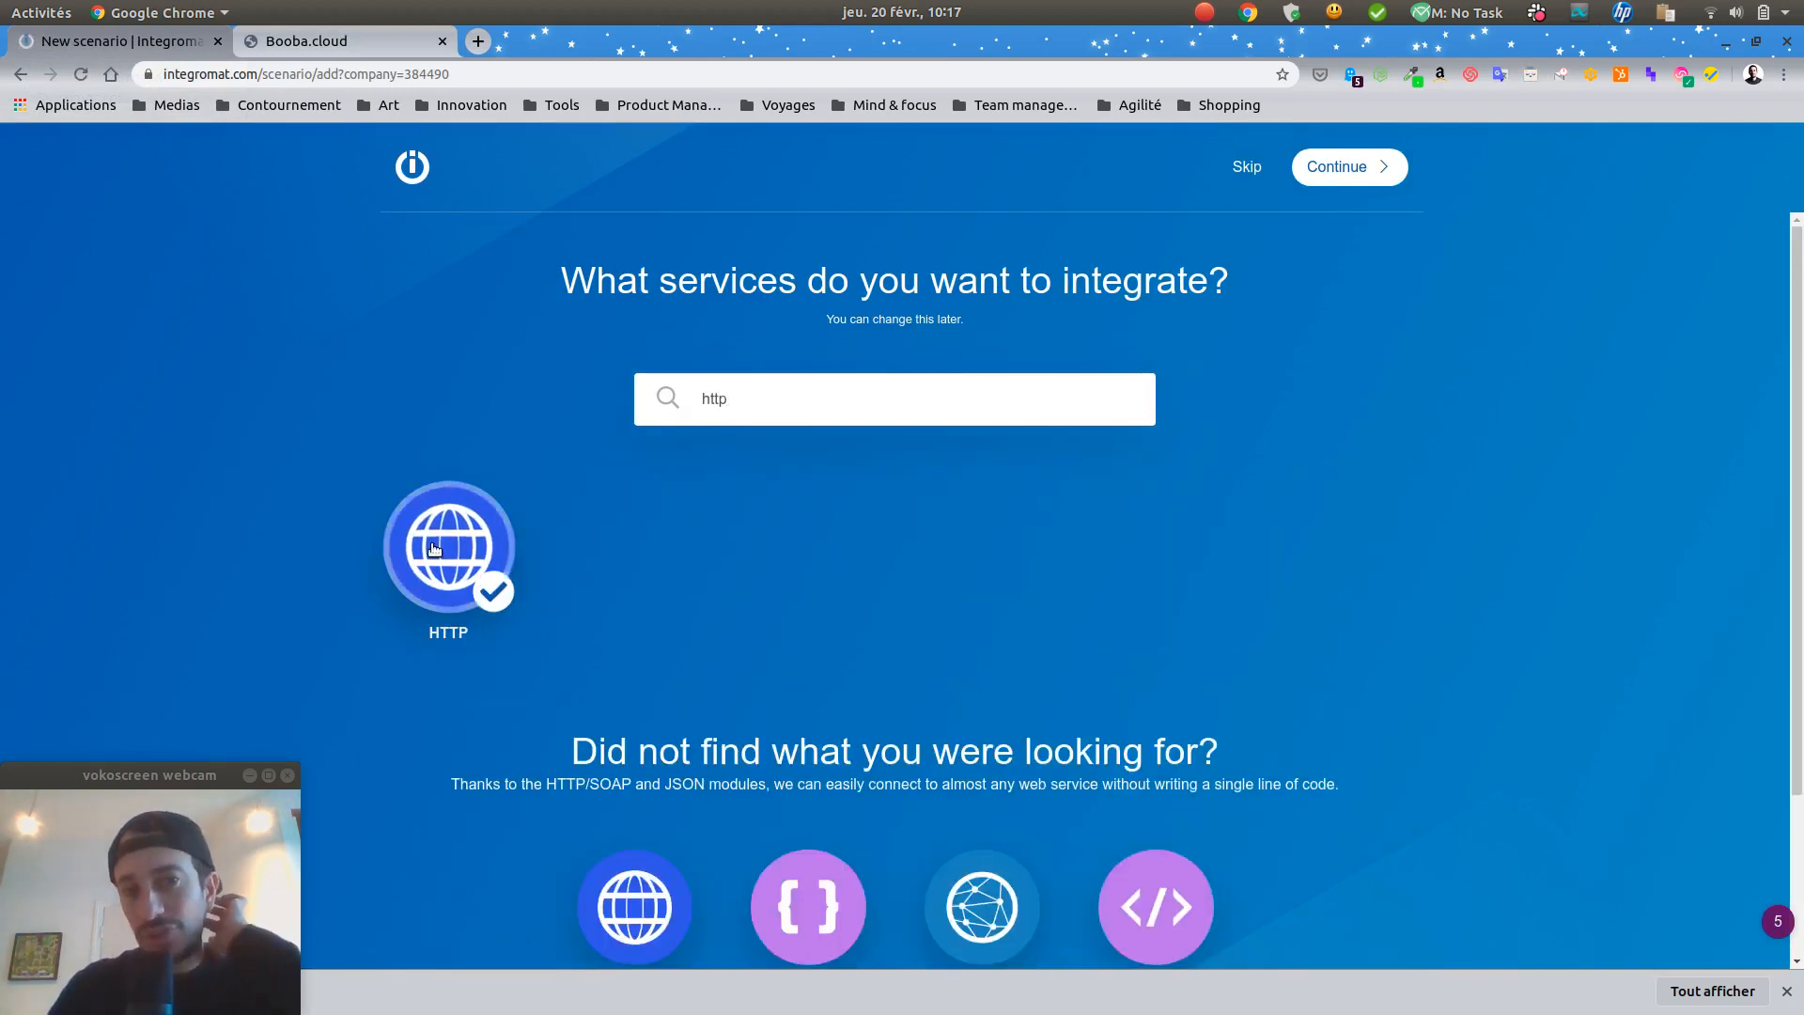
{"action": "double_click", "coordinate": [867, 400]}
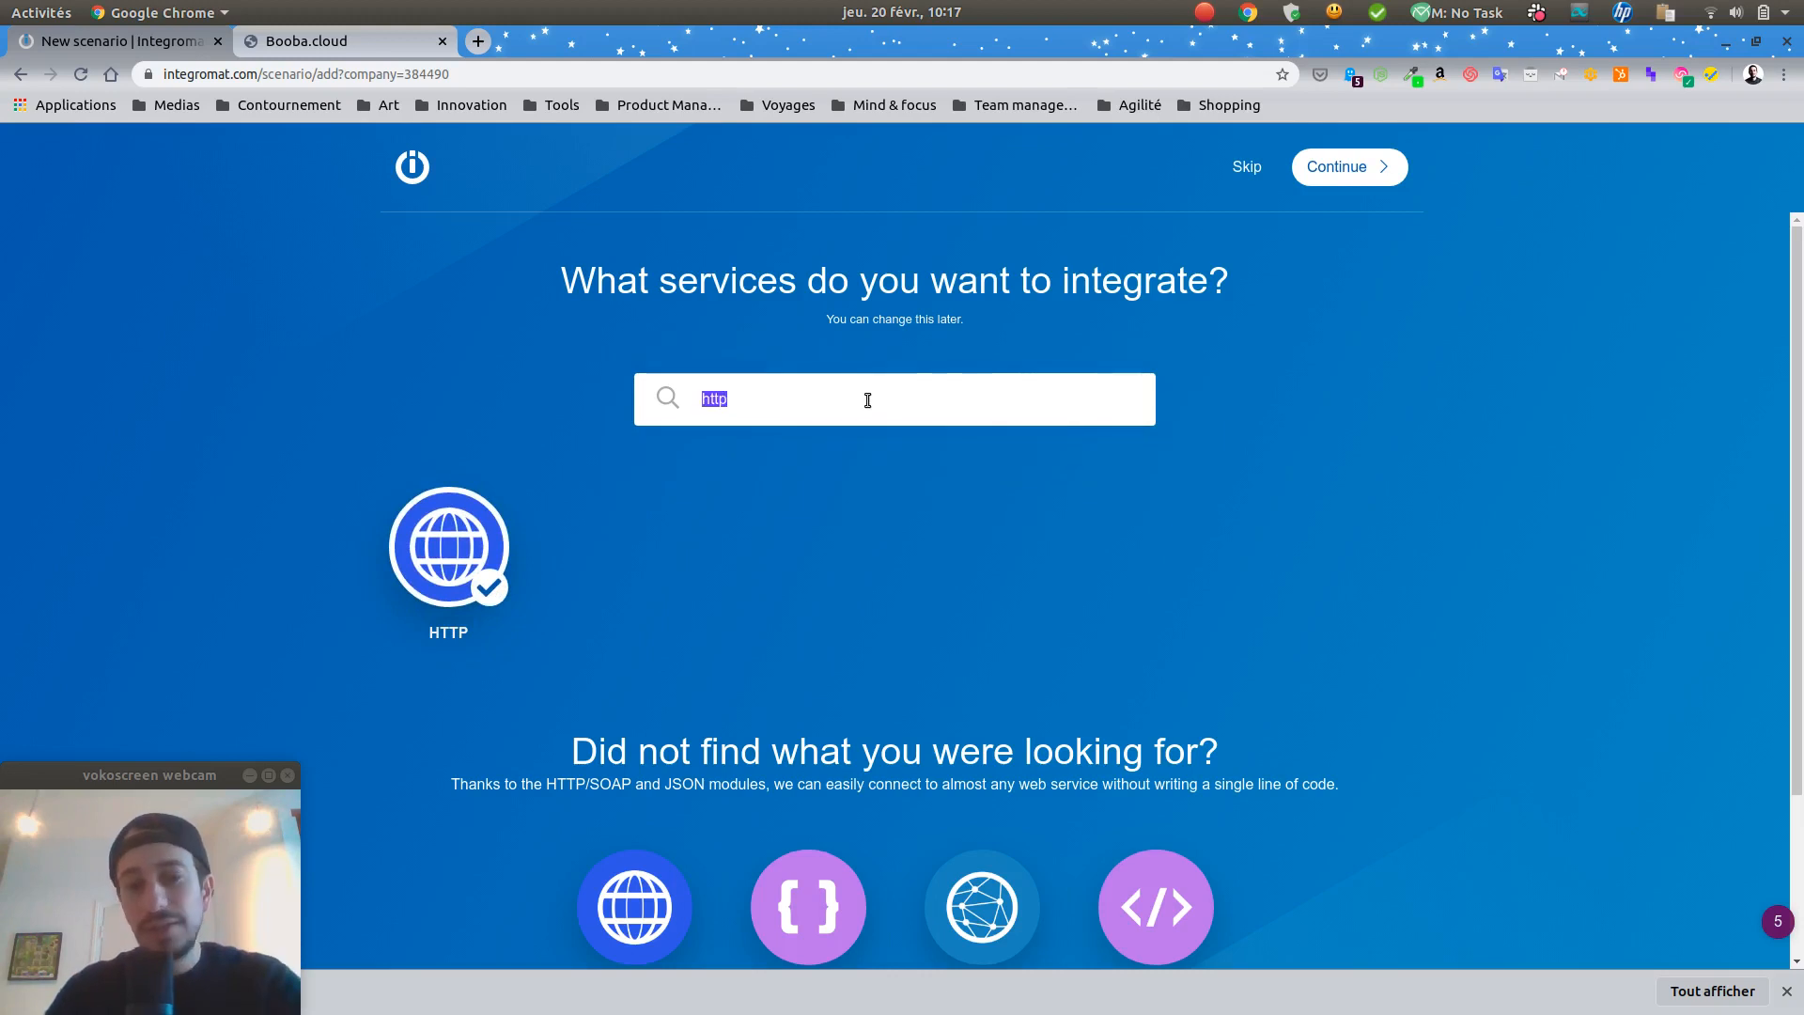
{"action": "type", "text": "mail"}
{"action": "left_click", "coordinate": [1359, 543]}
{"action": "left_click", "coordinate": [1347, 168]}
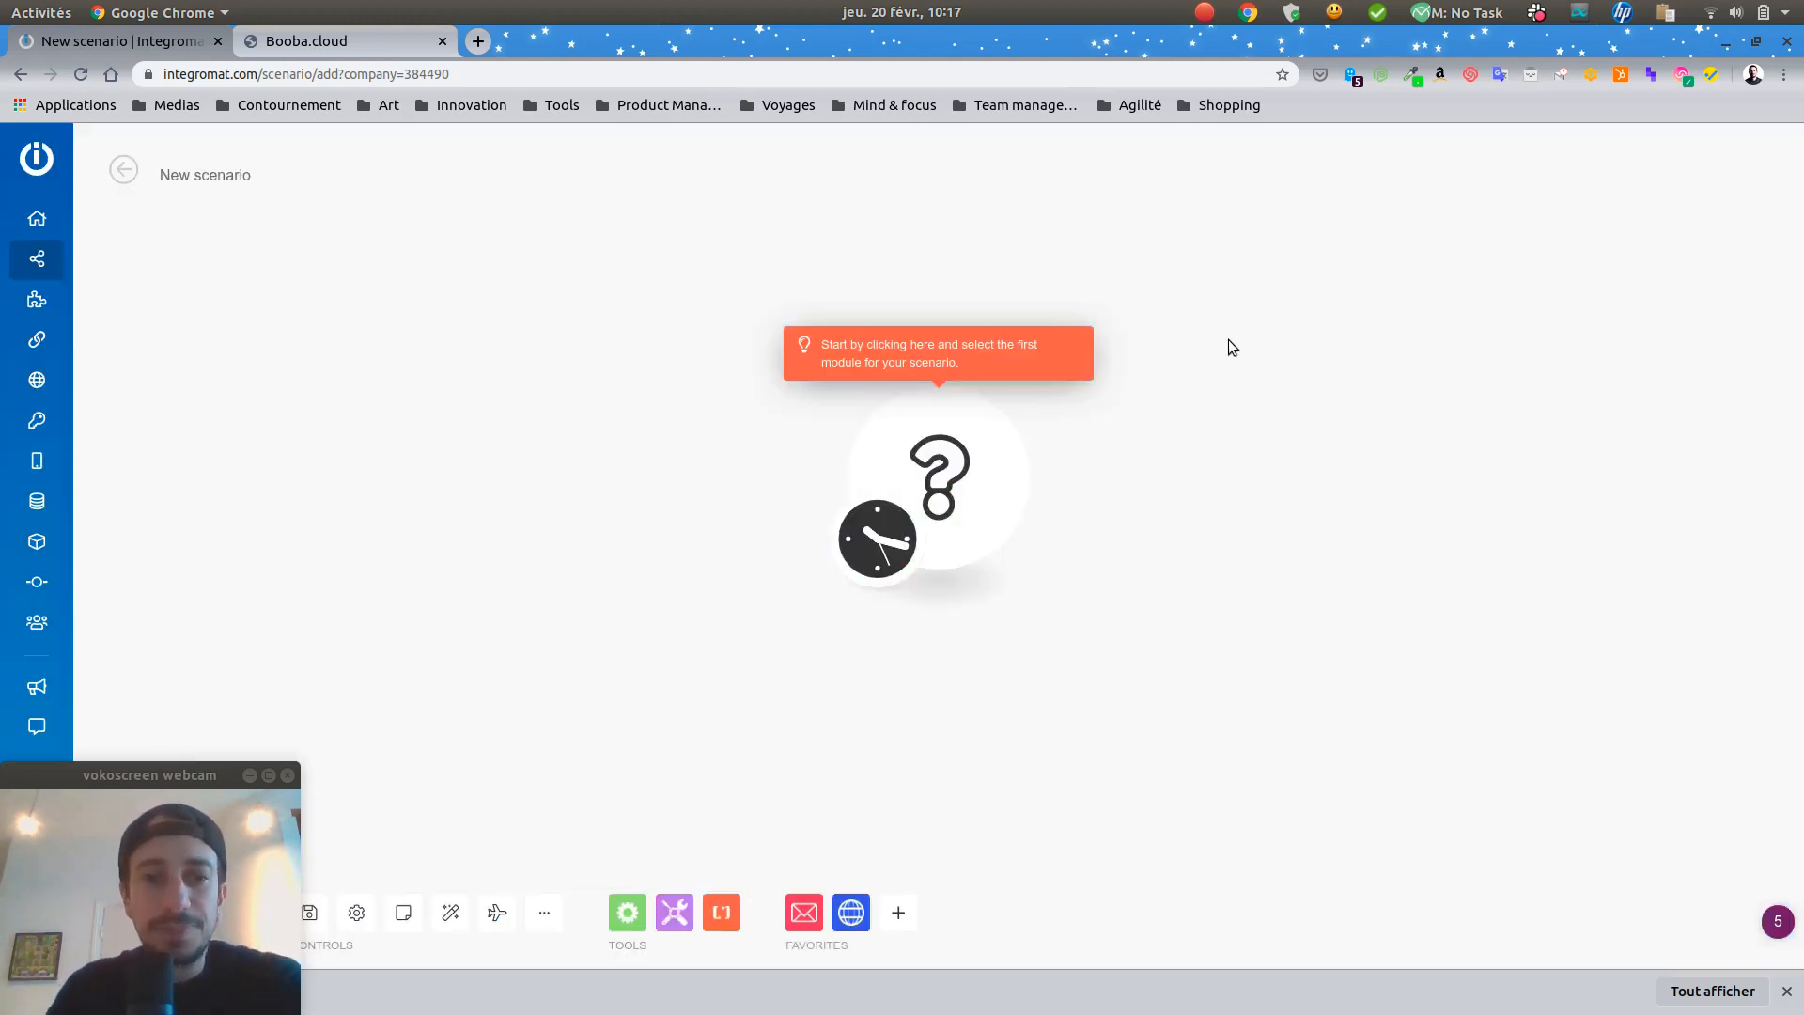
{"action": "left_click", "coordinate": [930, 461]}
{"action": "left_click", "coordinate": [1127, 465]}
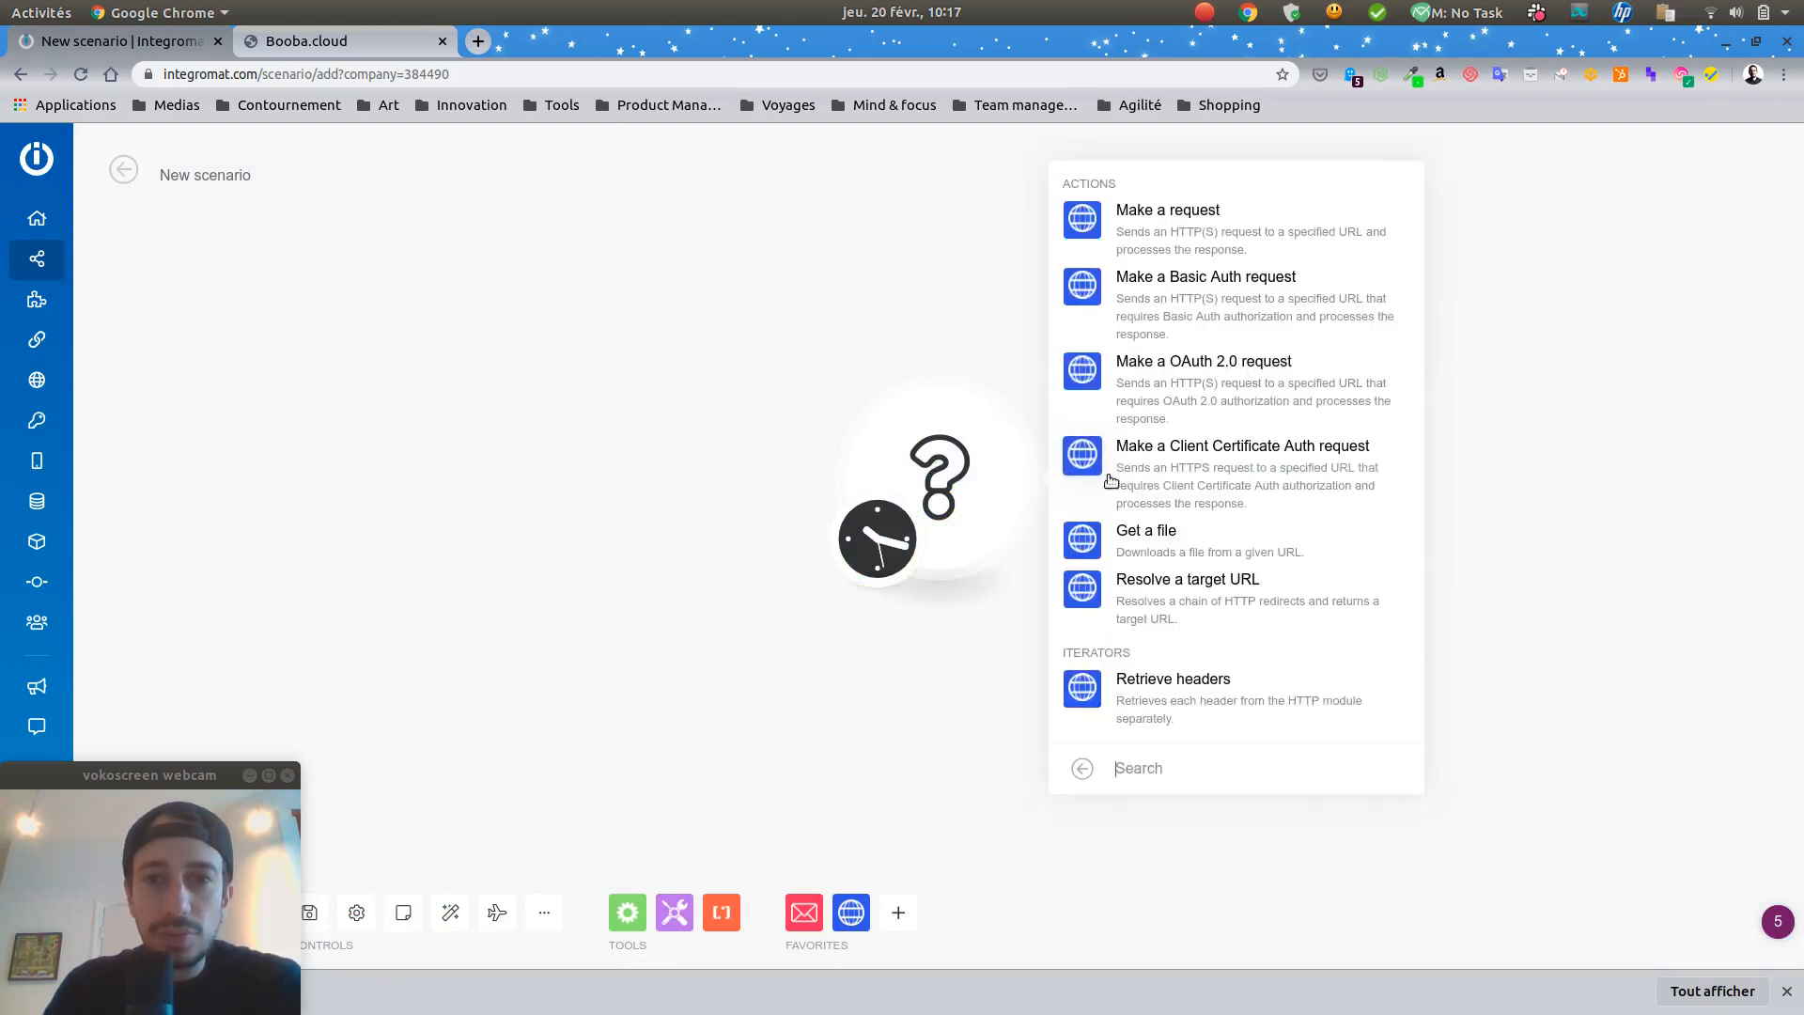
{"action": "left_click", "coordinate": [1156, 230]}
{"action": "left_click", "coordinate": [1139, 255]}
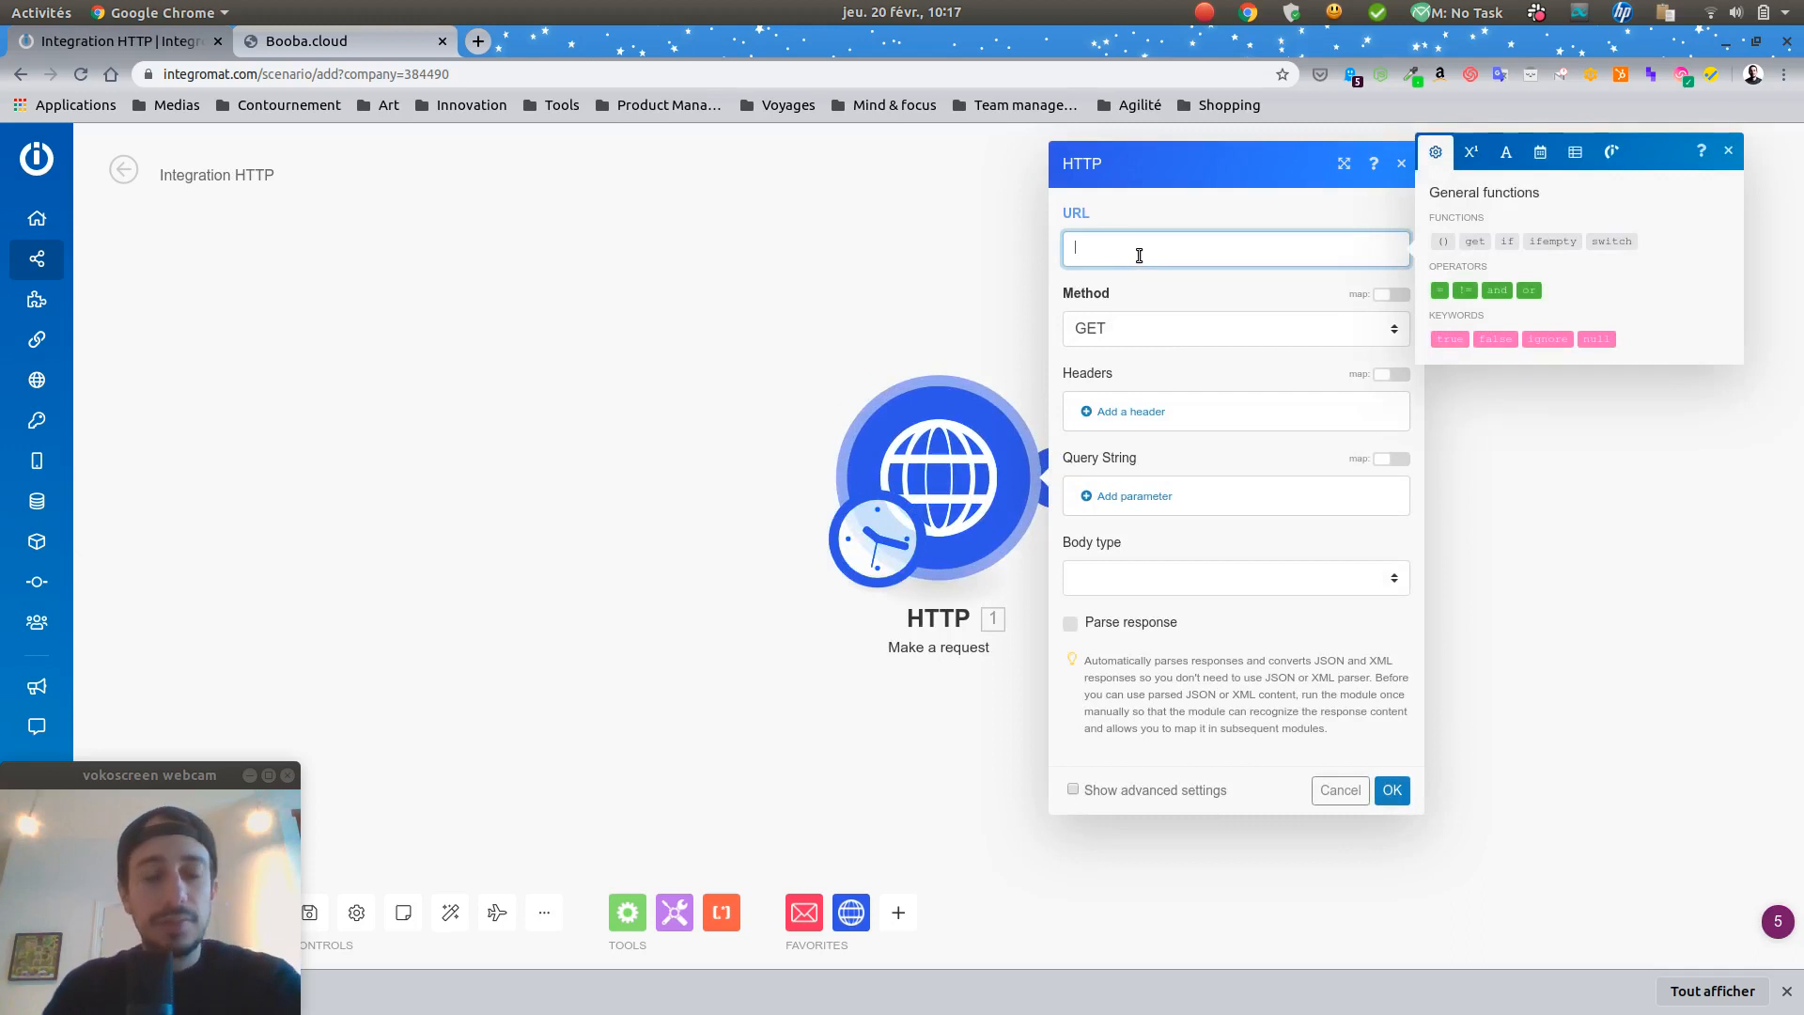
{"action": "left_click", "coordinate": [302, 41]}
{"action": "left_click_drag", "start_coordinate": [1010, 695], "coordinate": [735, 706]}
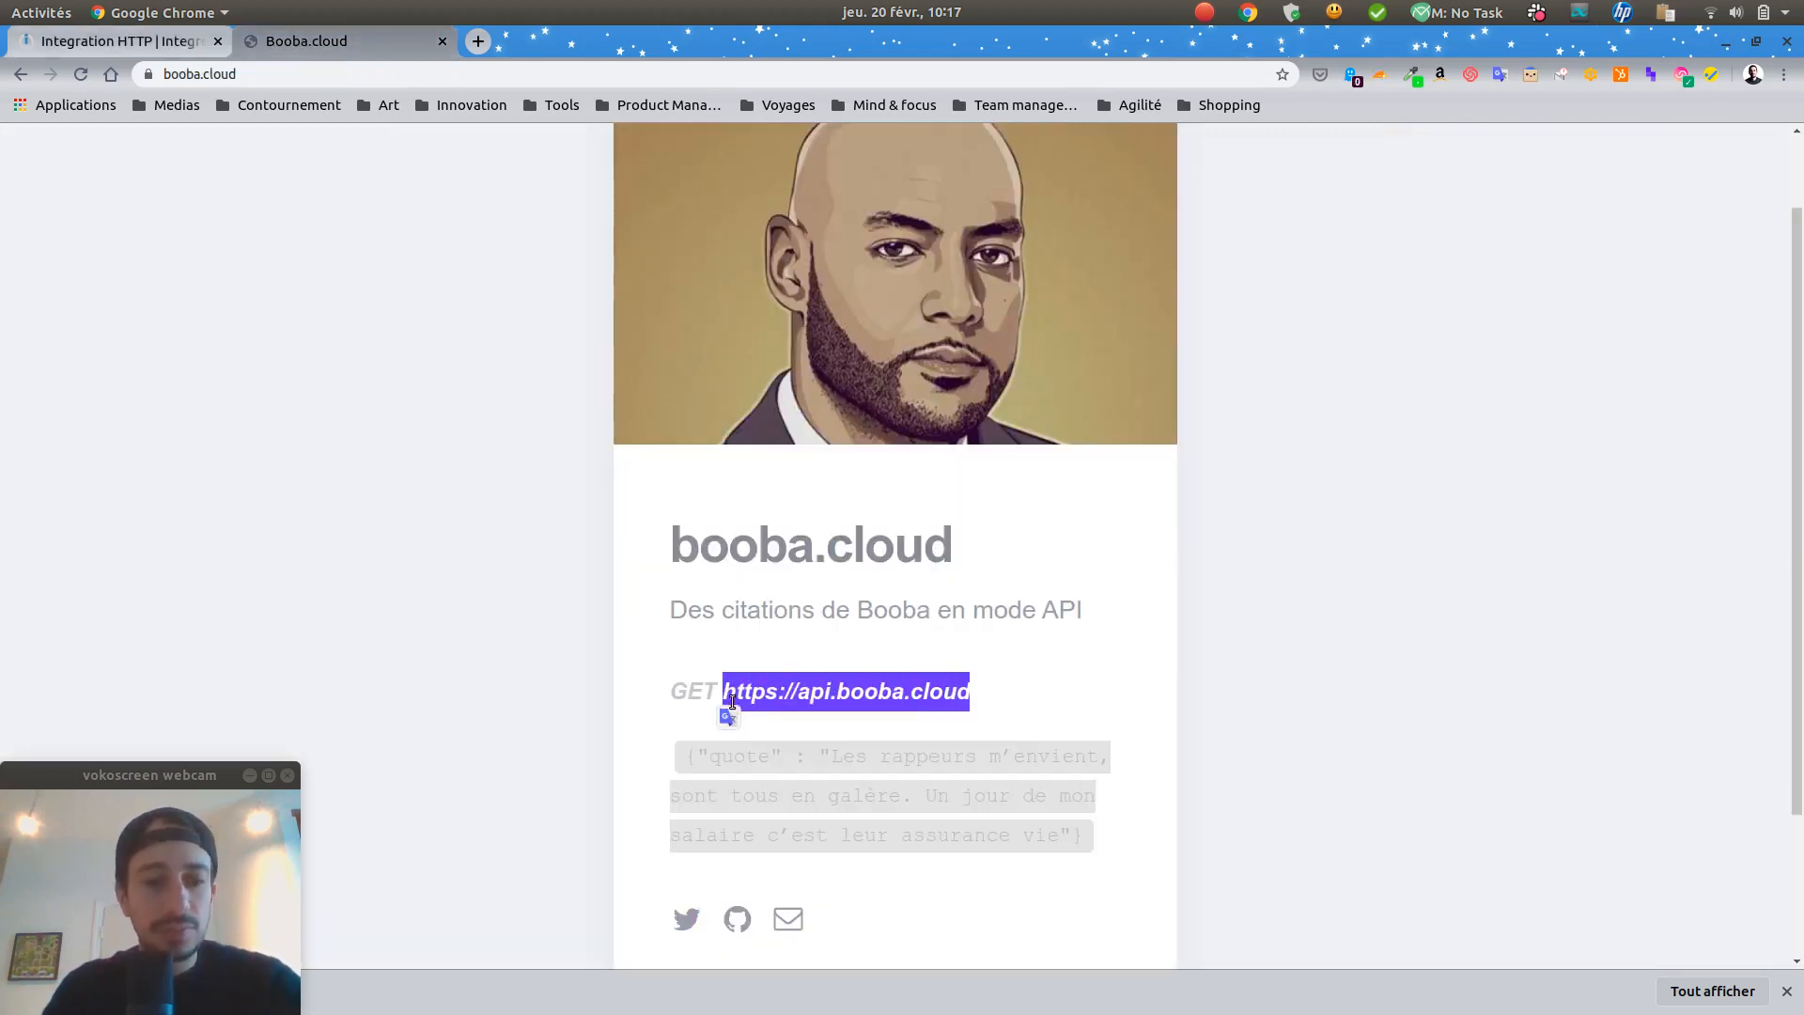
{"action": "left_click", "coordinate": [139, 52]}
{"action": "type", "text": "https://api.booba.cloud"}
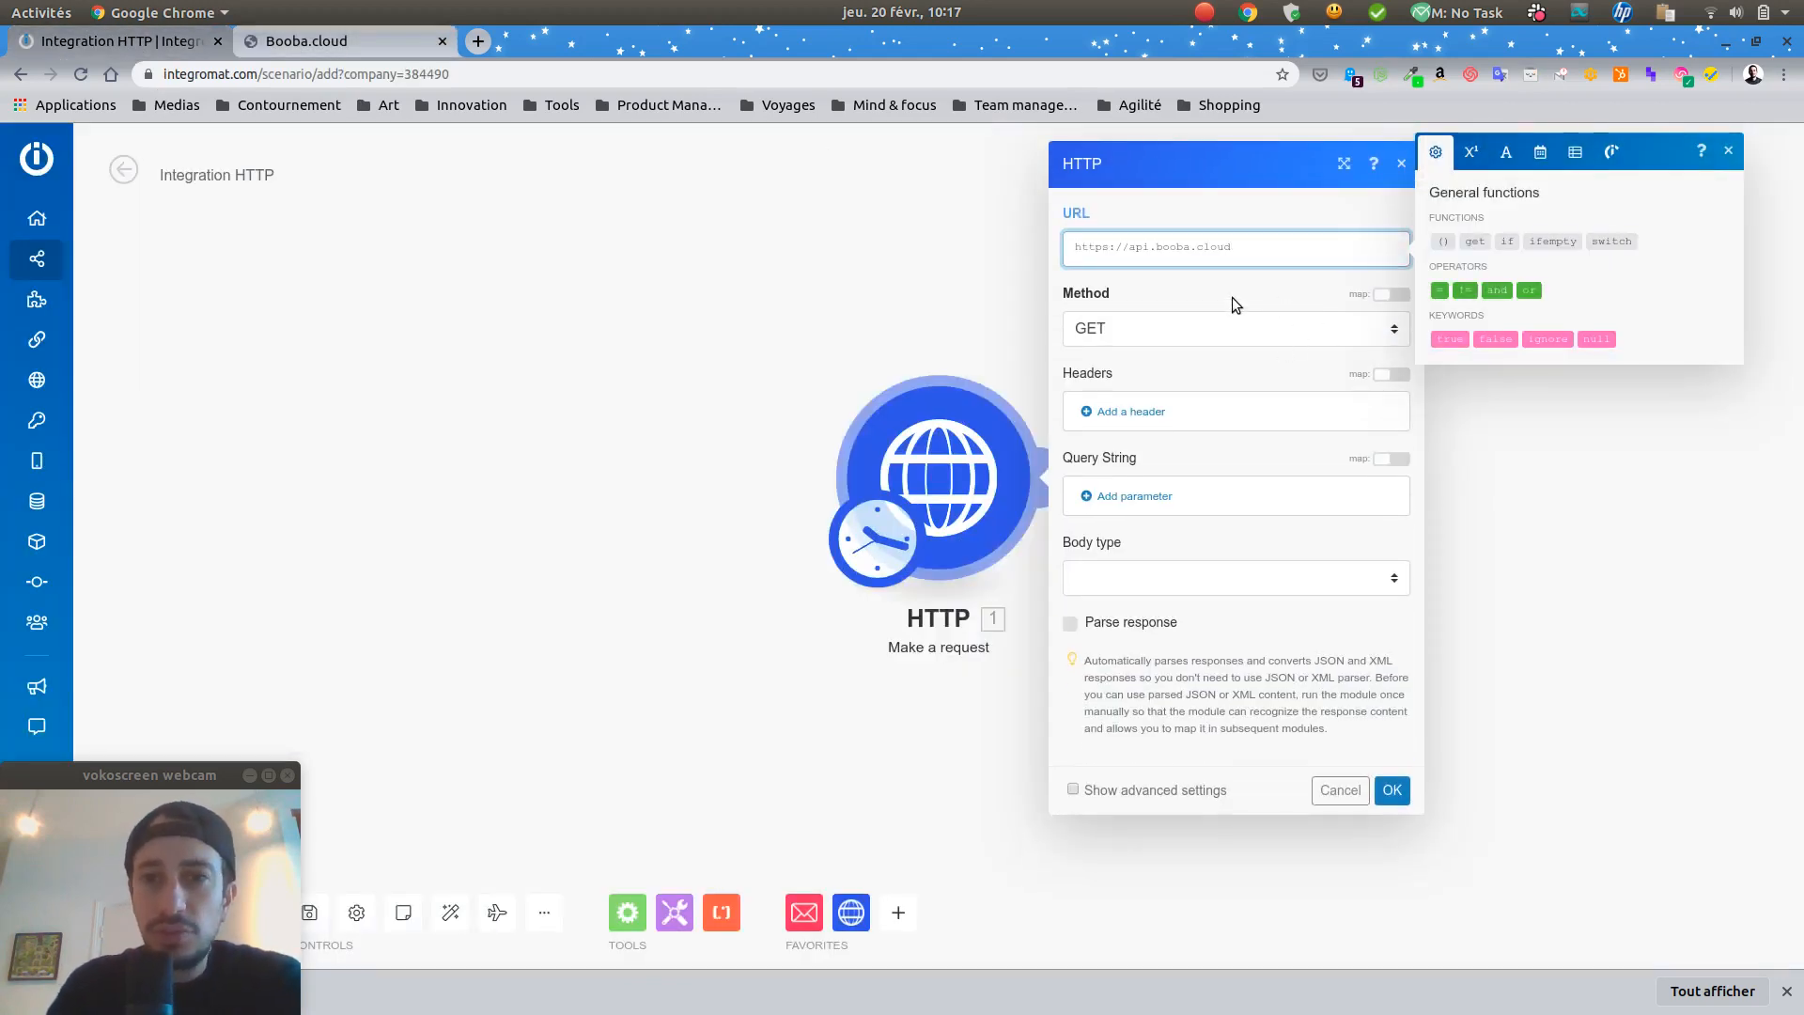
{"action": "left_click", "coordinate": [1231, 297]}
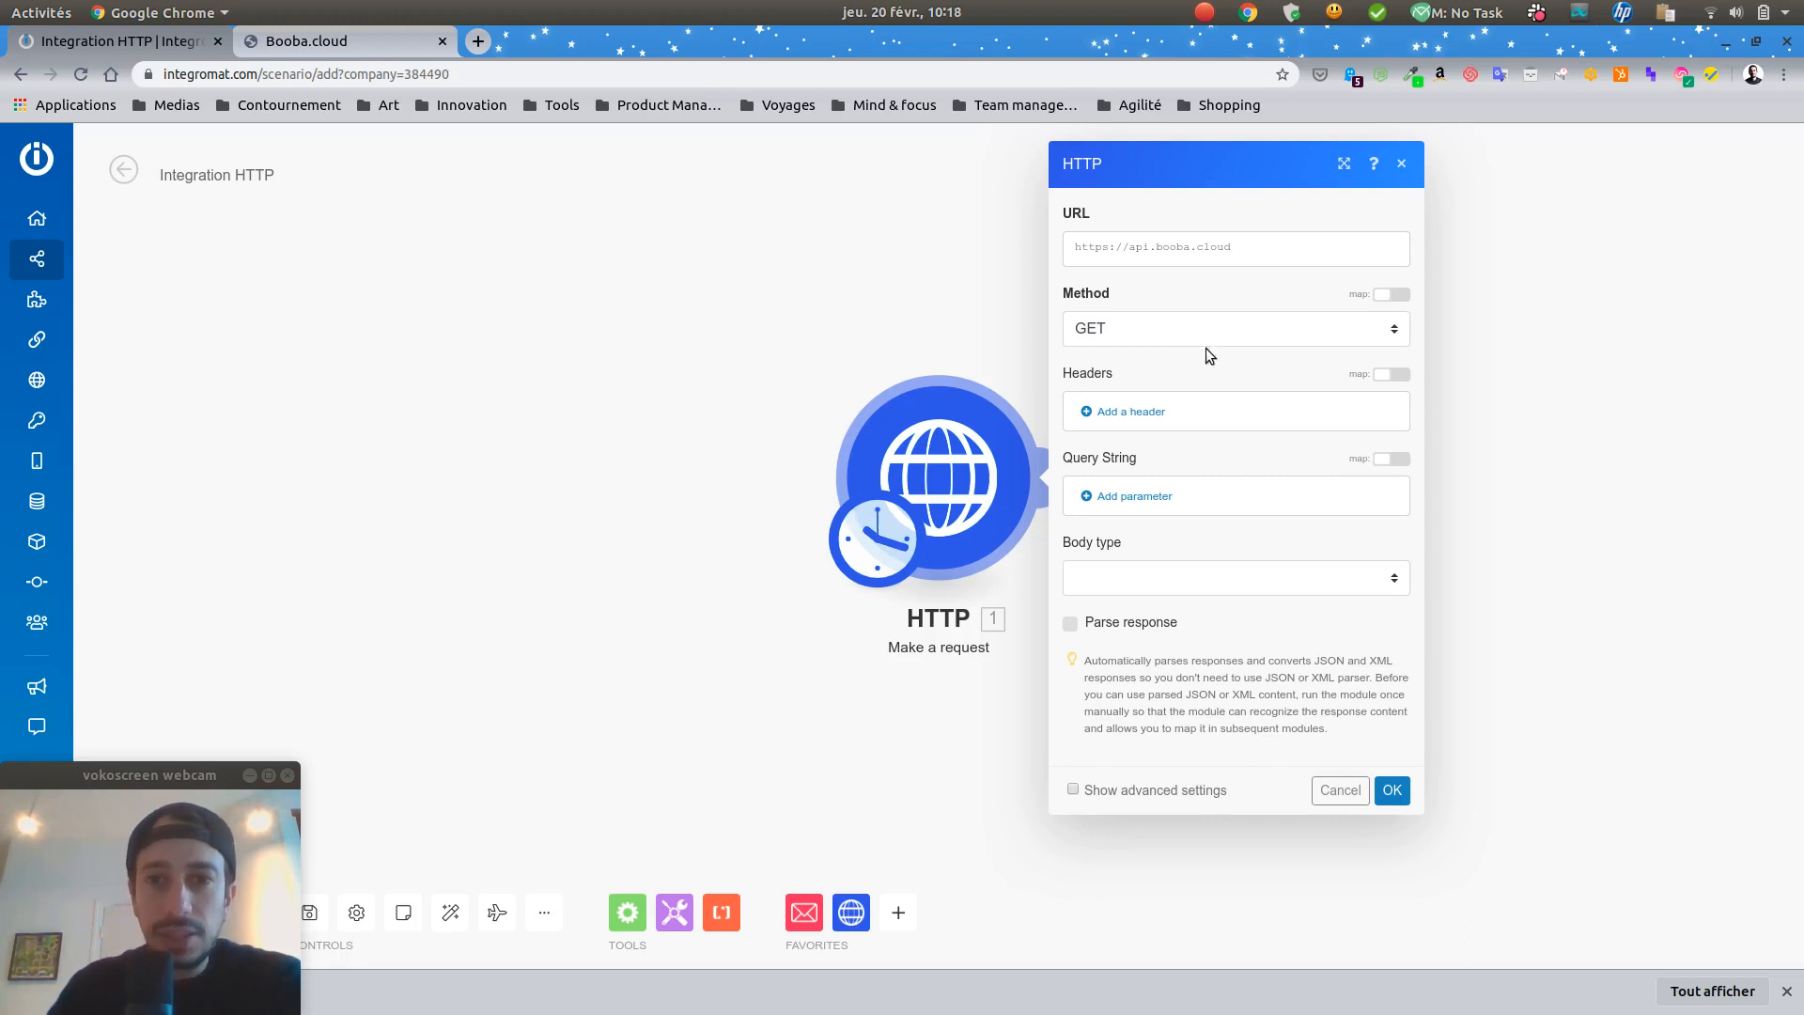
{"action": "left_click", "coordinate": [1107, 626]}
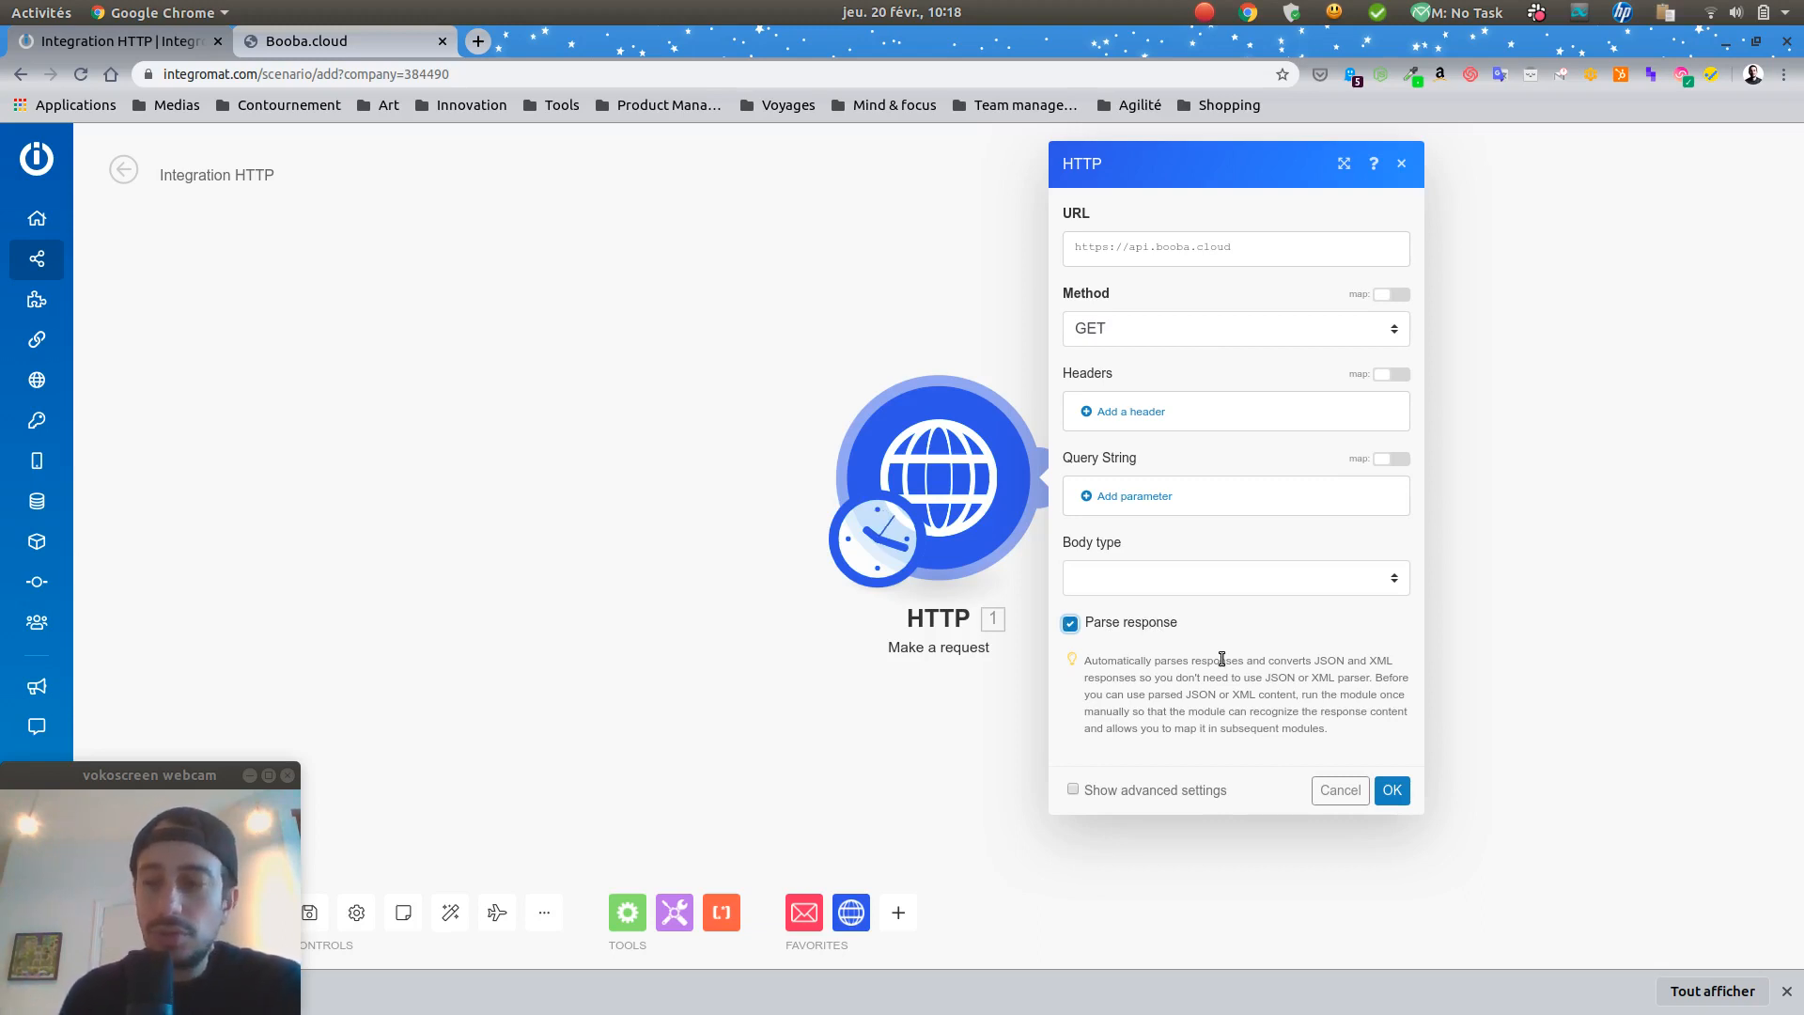
{"action": "left_click", "coordinate": [1392, 793]}
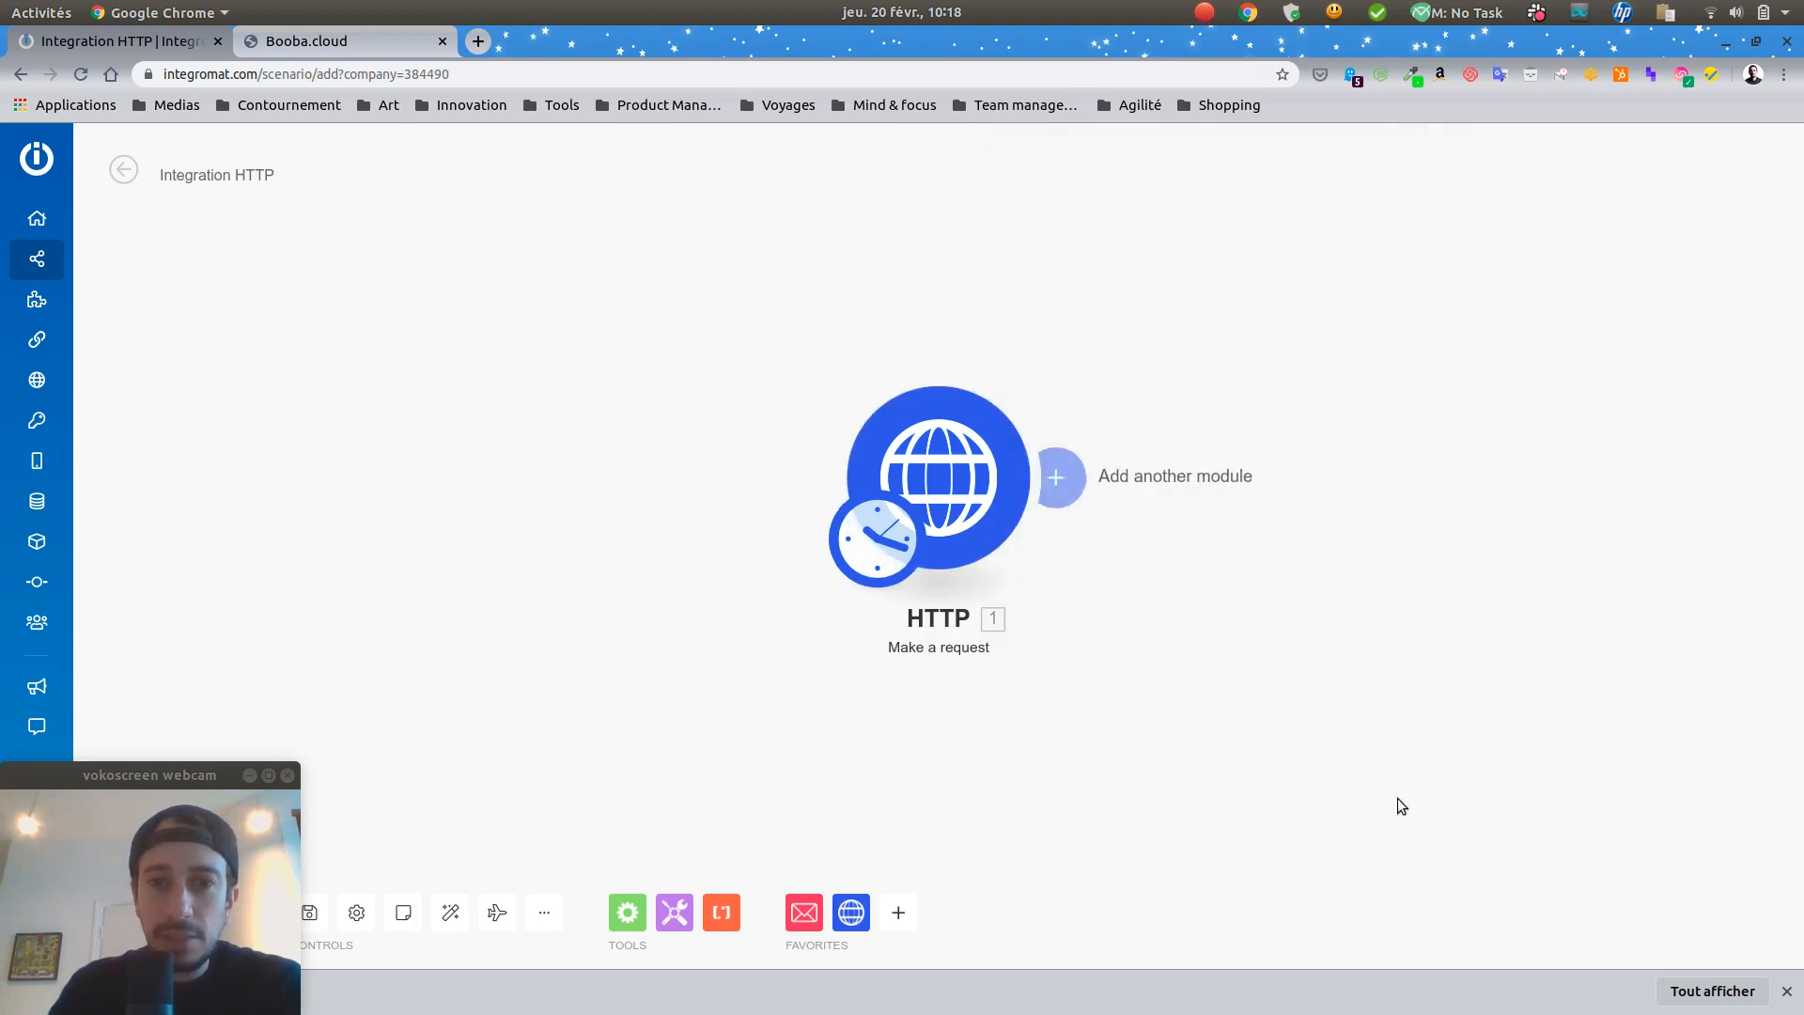
Step: Run the scenario once and expand the HTTP module's output Data to view the returned quote
{"action": "left_click_drag", "start_coordinate": [76, 770], "coordinate": [1579, 774]}
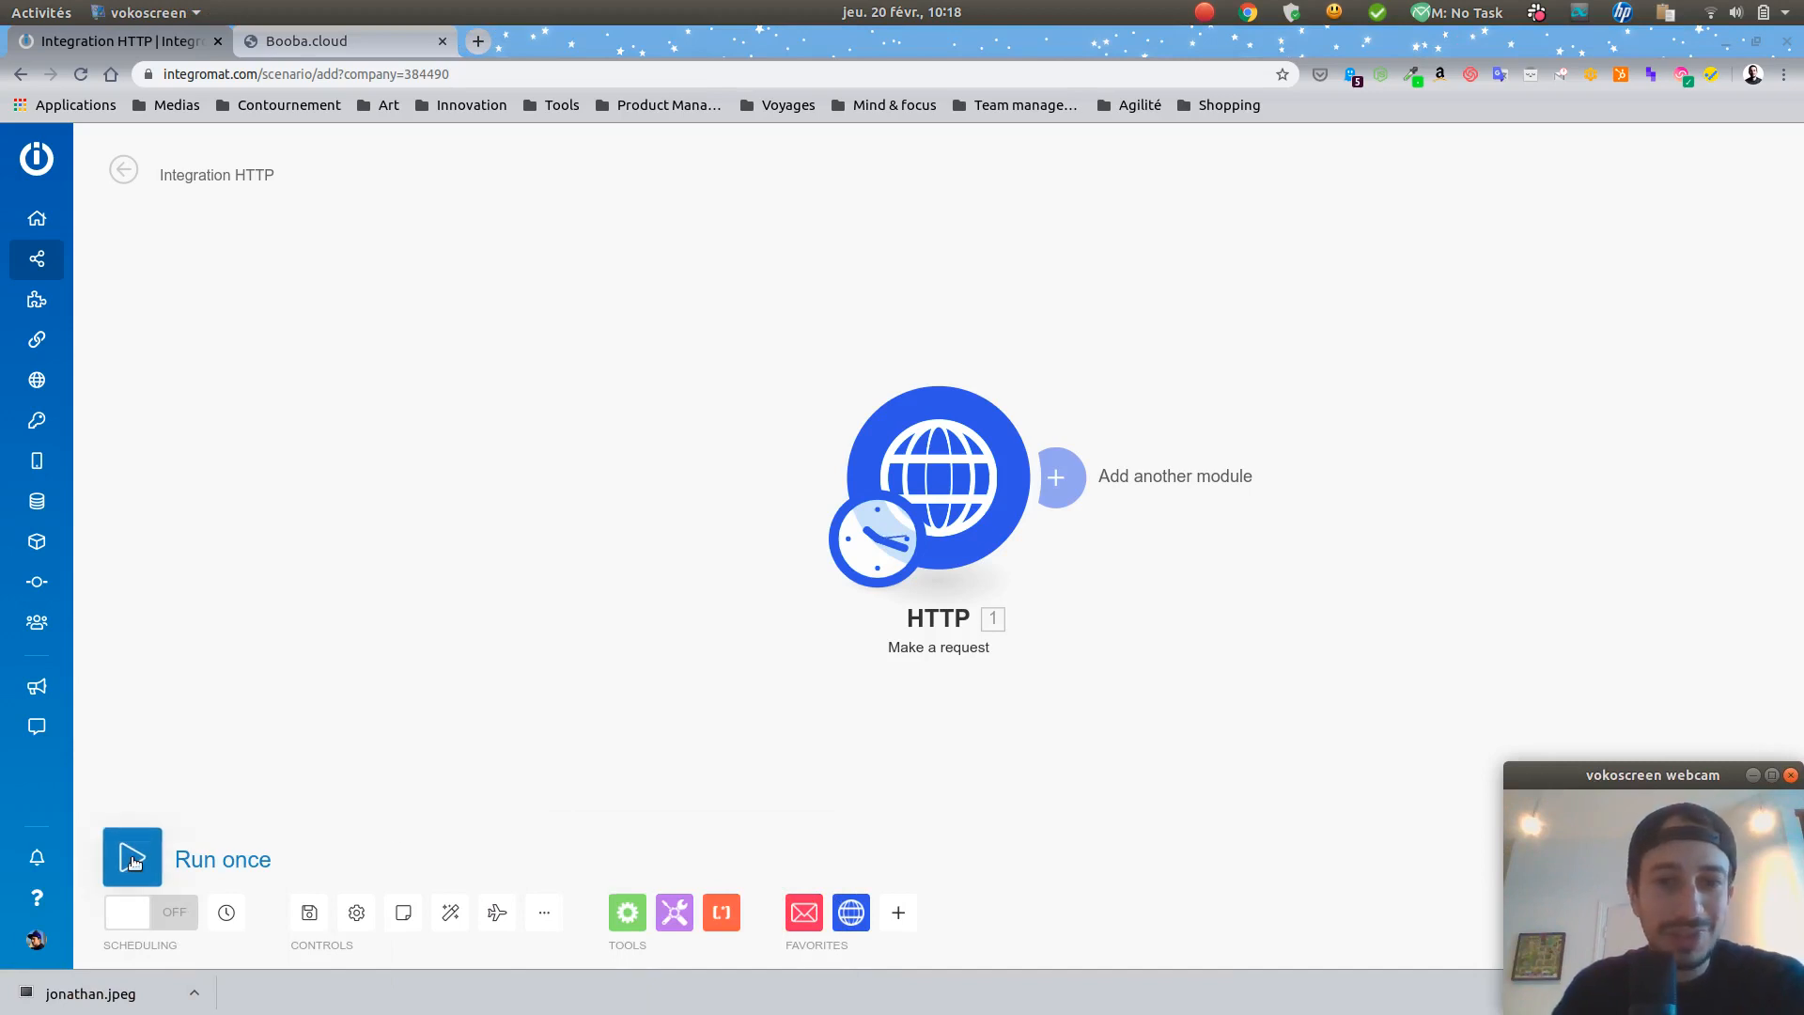
{"action": "left_click", "coordinate": [169, 844]}
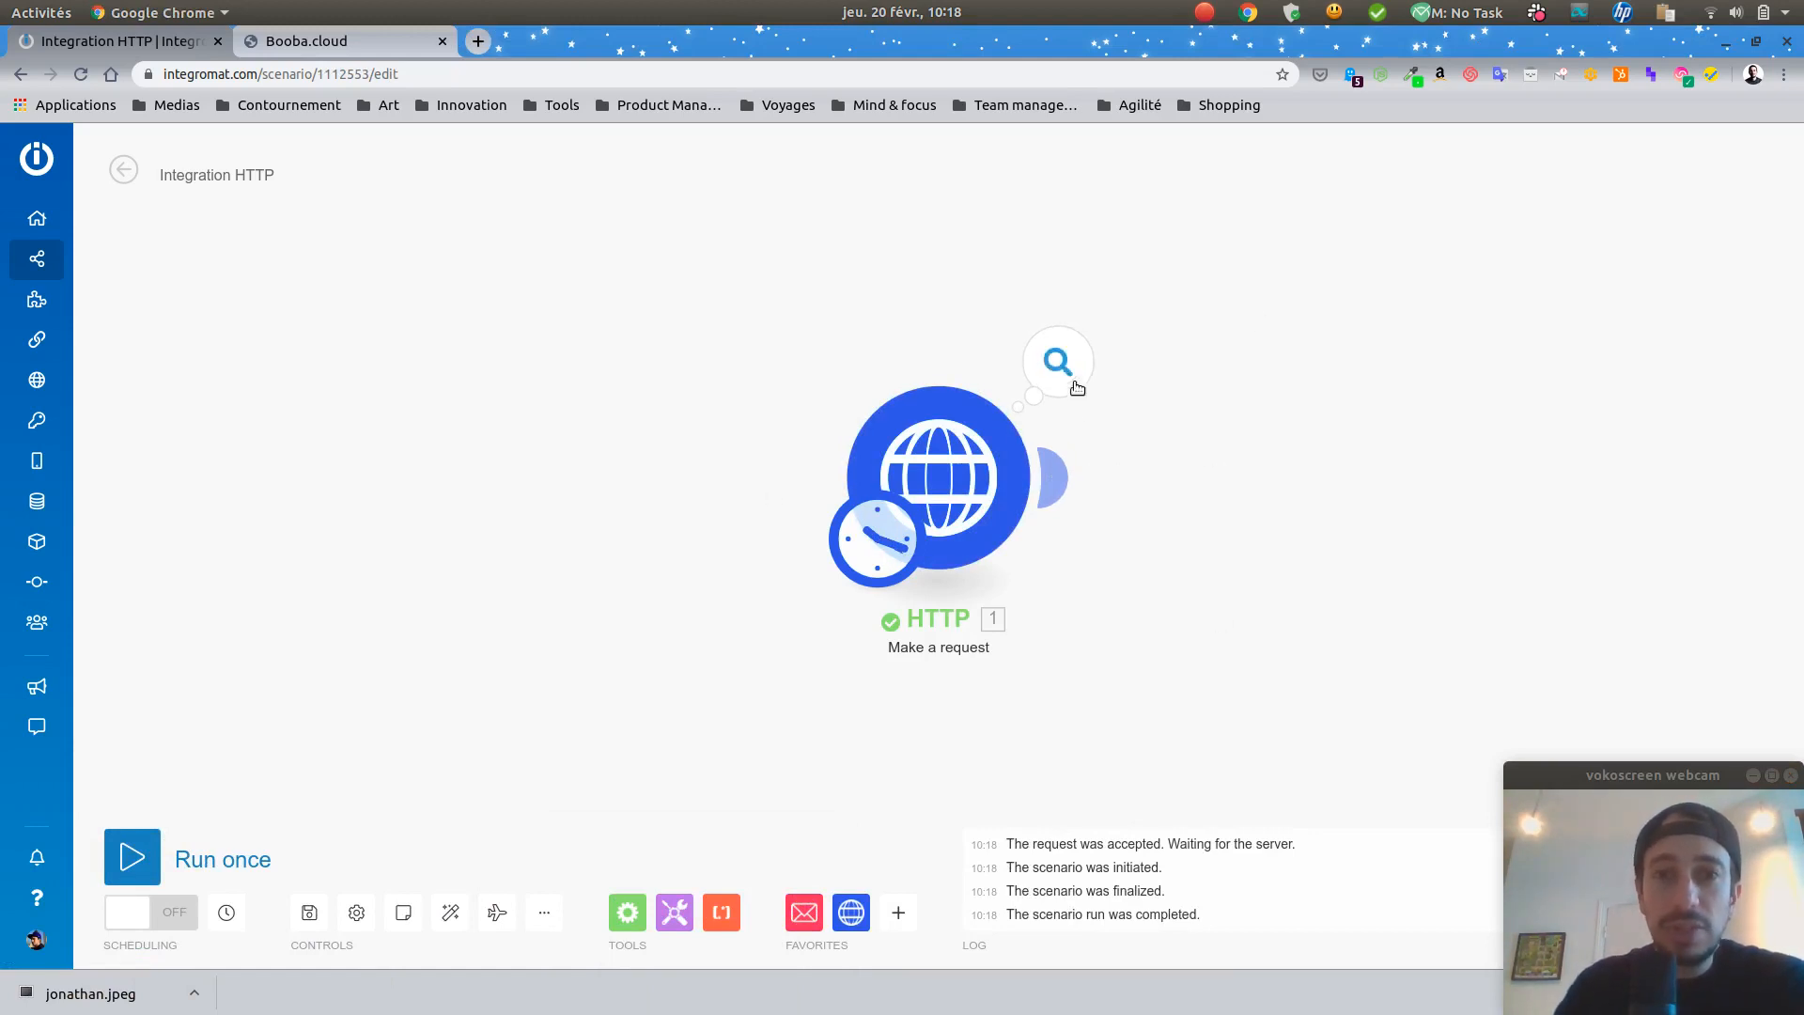
{"action": "left_click", "coordinate": [1064, 372]}
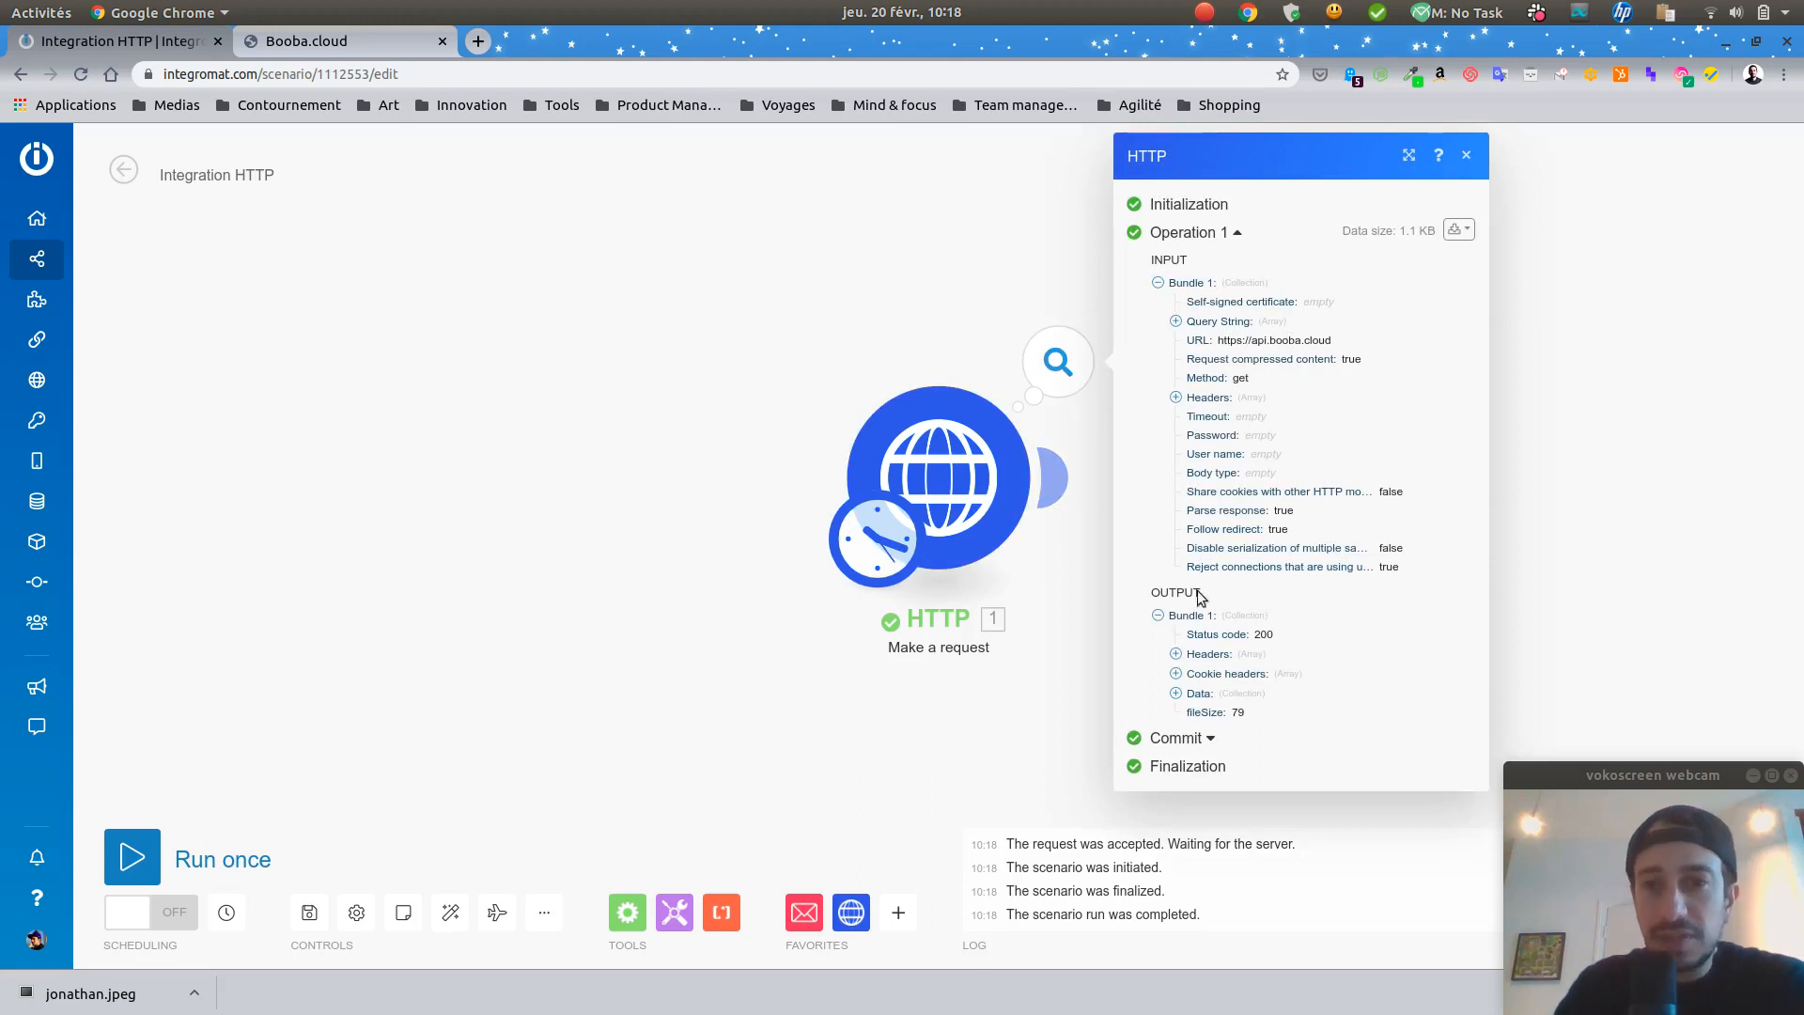
{"action": "left_click", "coordinate": [1176, 693]}
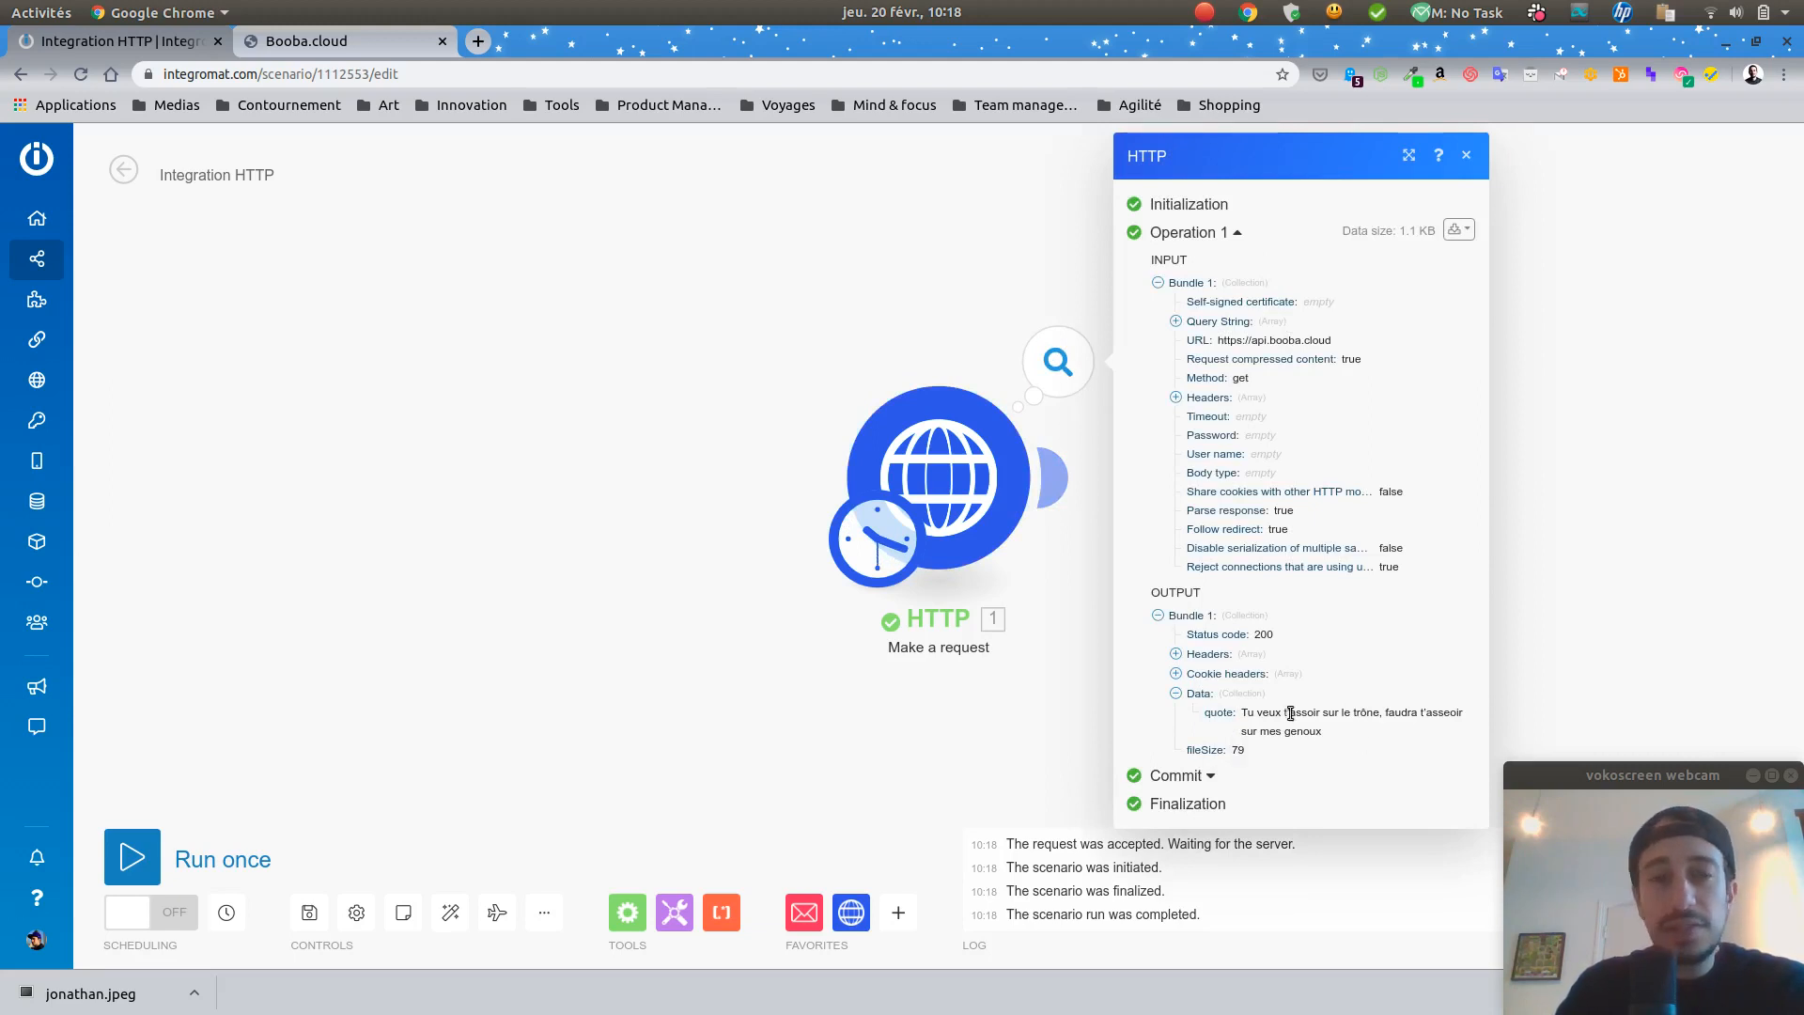
Step: Compare the quote with the sample JSON response on booba.cloud, then close the results panel
{"action": "left_click", "coordinate": [353, 43]}
{"action": "left_click", "coordinate": [876, 631]}
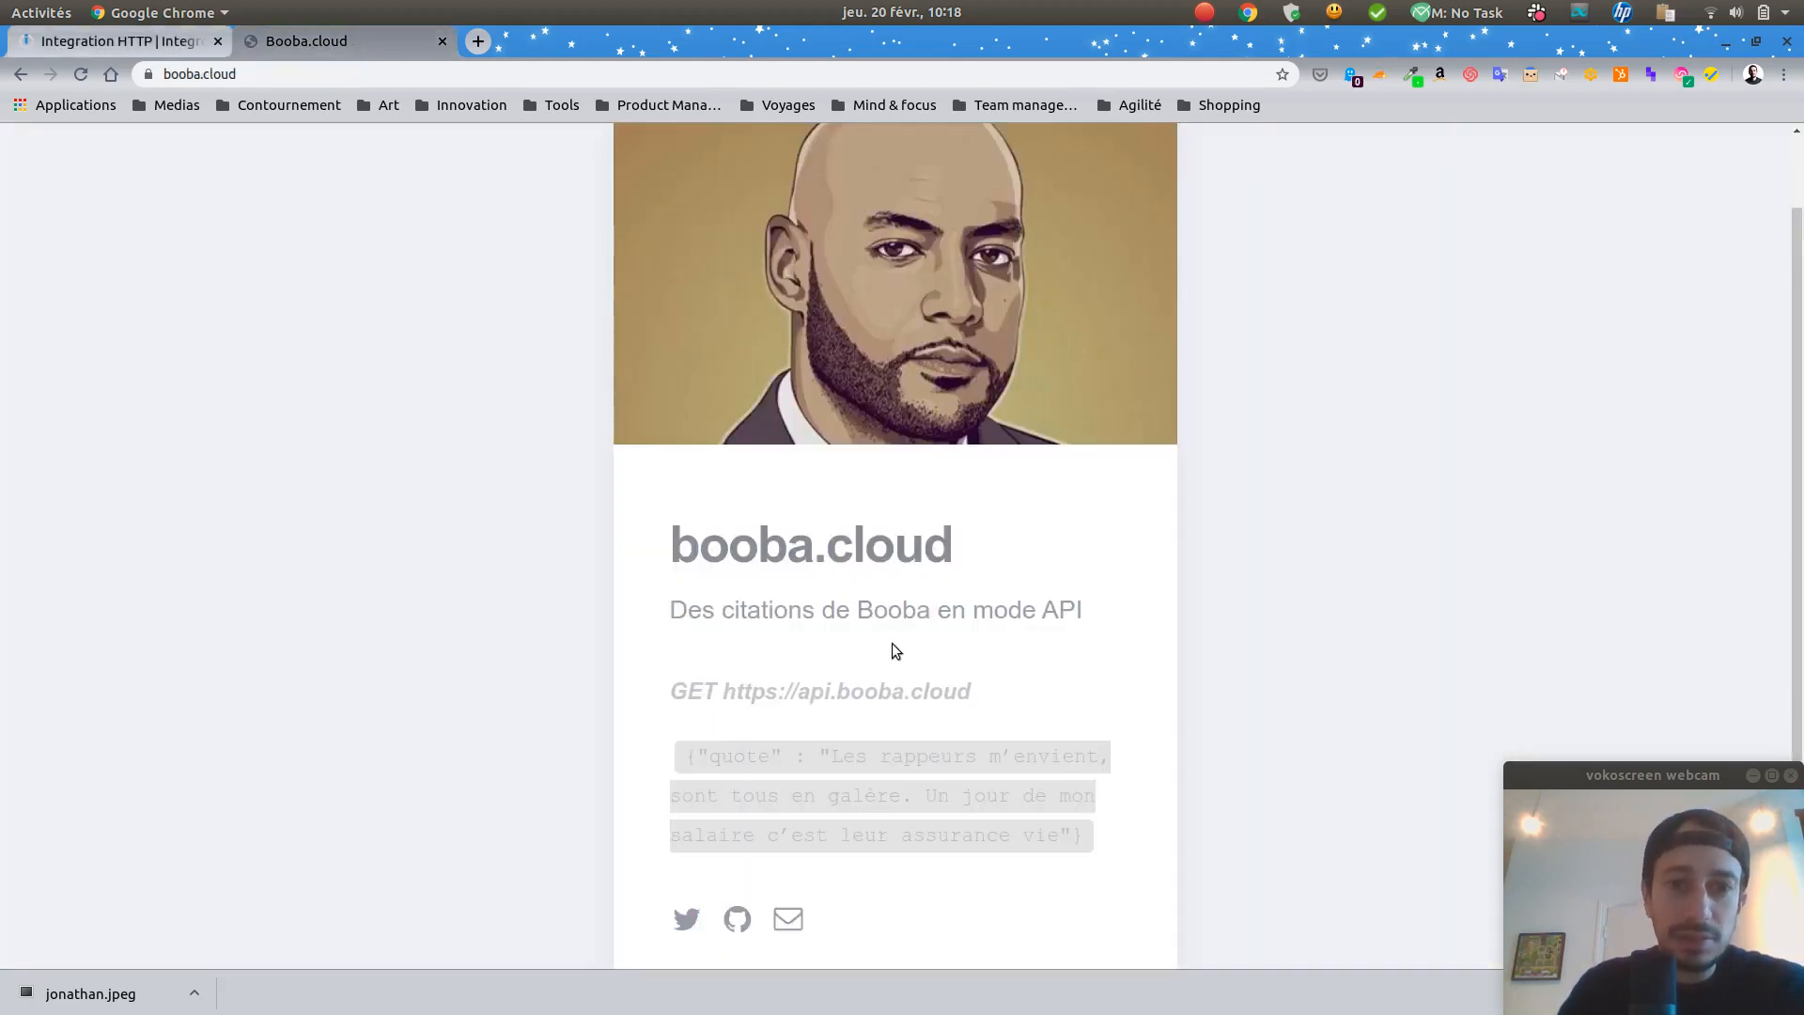
{"action": "left_click_drag", "start_coordinate": [675, 752], "coordinate": [1081, 838]}
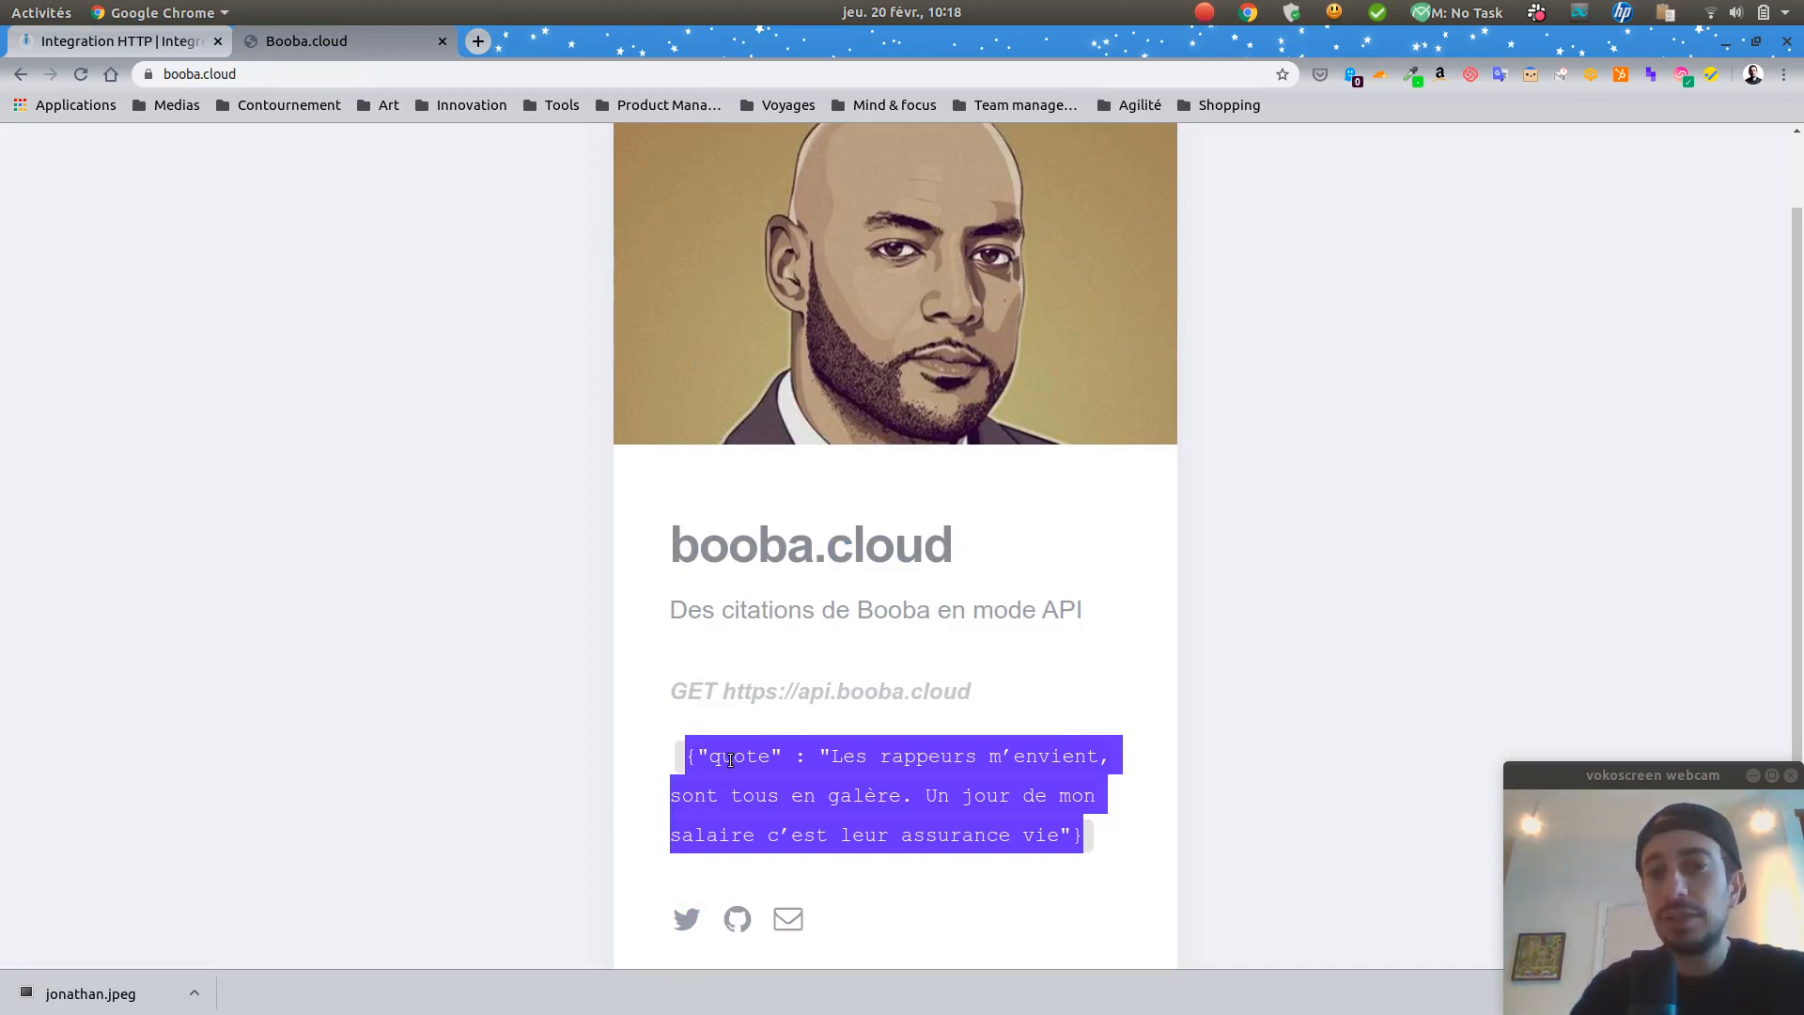
{"action": "left_click", "coordinate": [989, 810]}
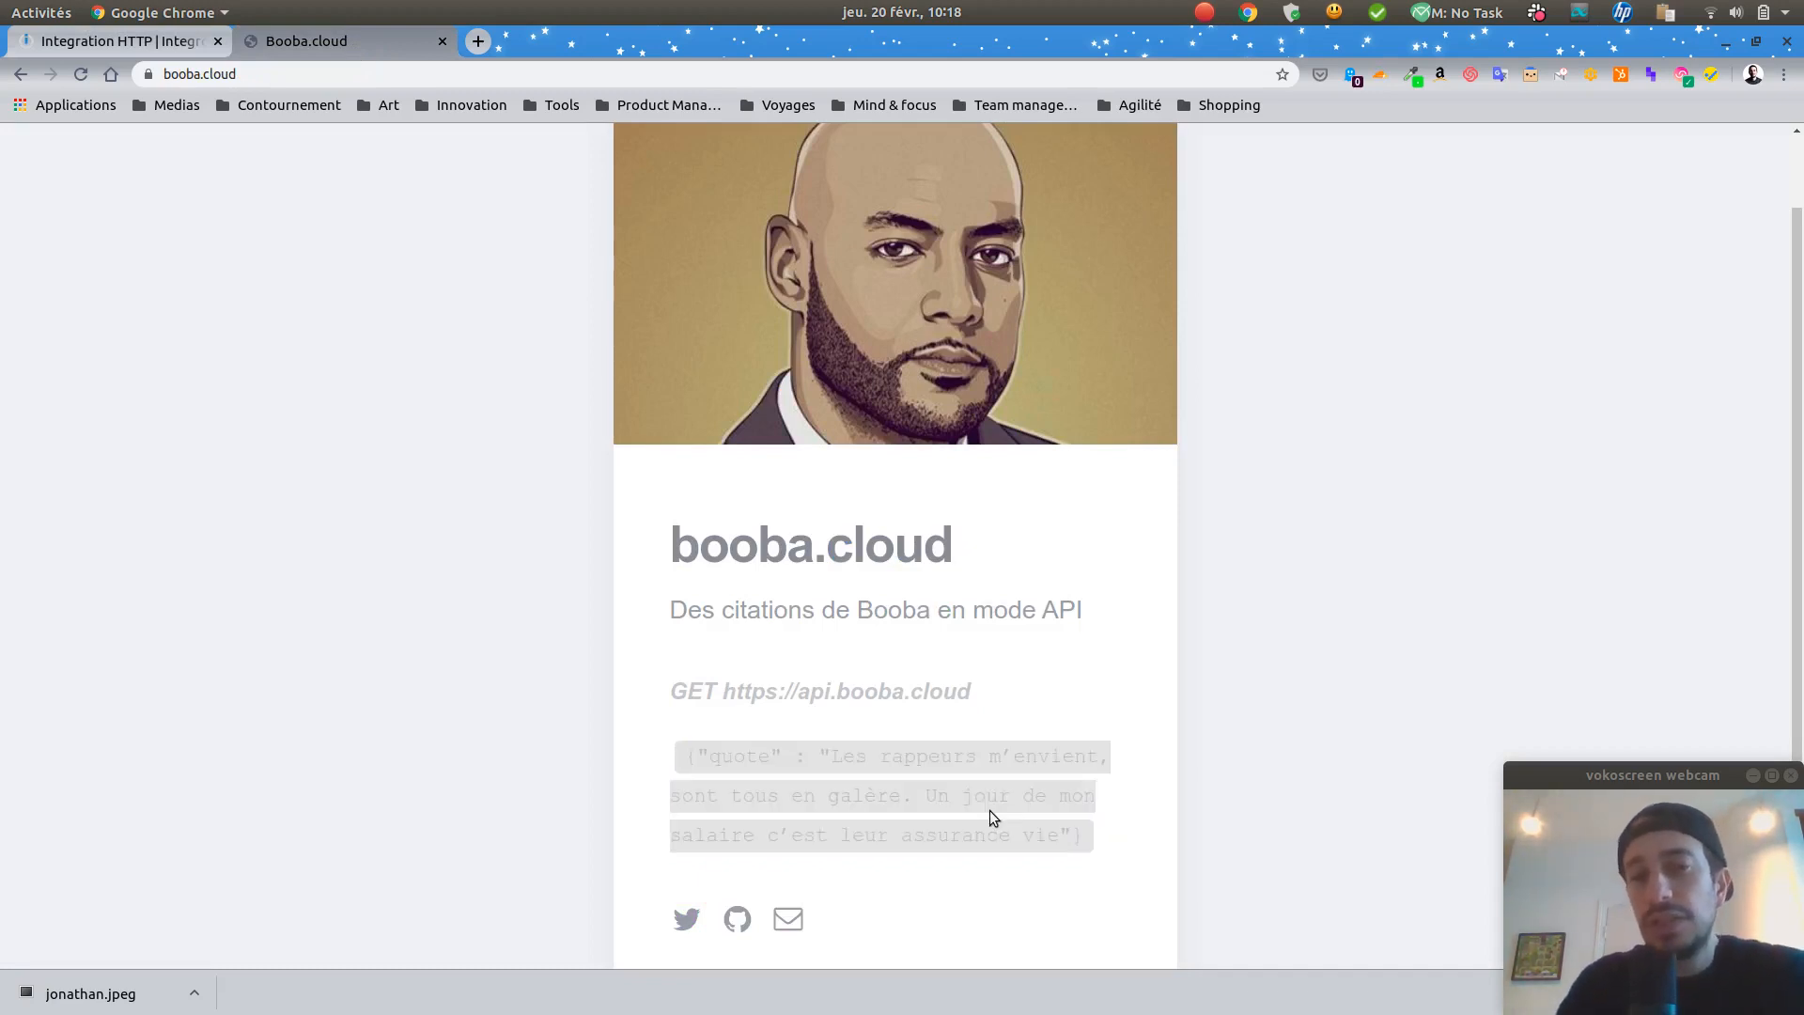
{"action": "left_click", "coordinate": [138, 48]}
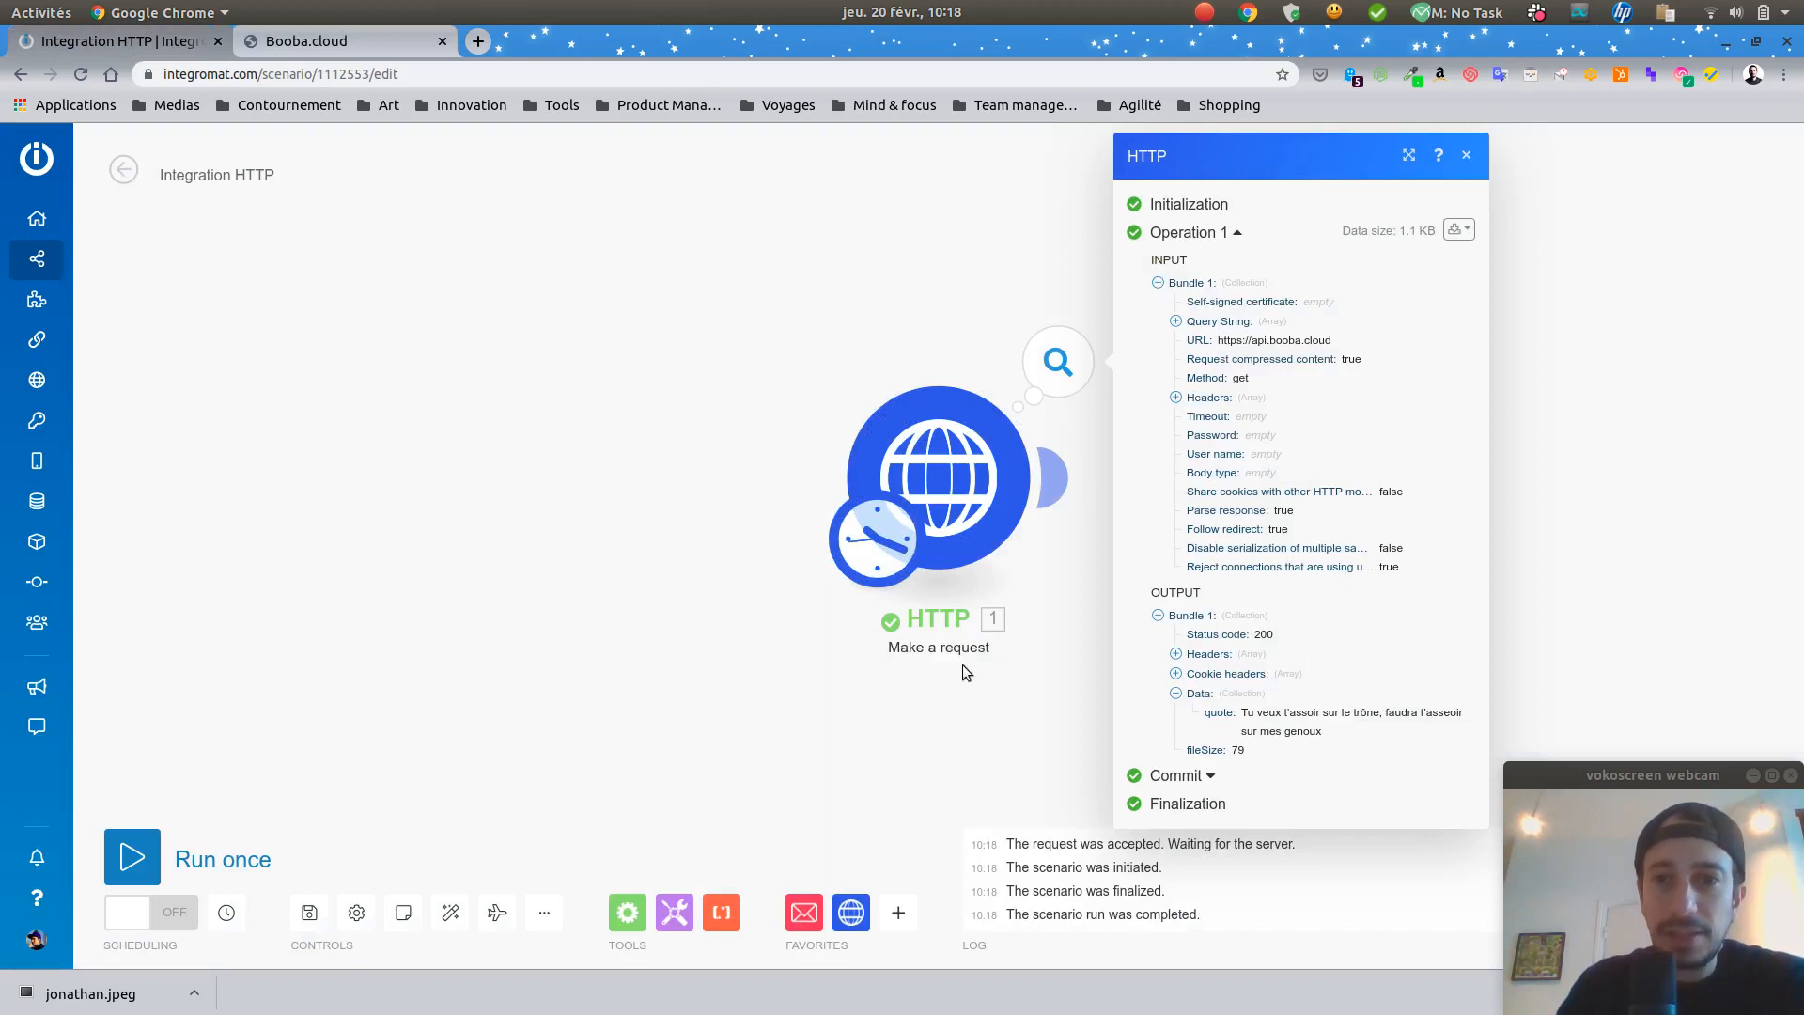
{"action": "left_click", "coordinate": [562, 482]}
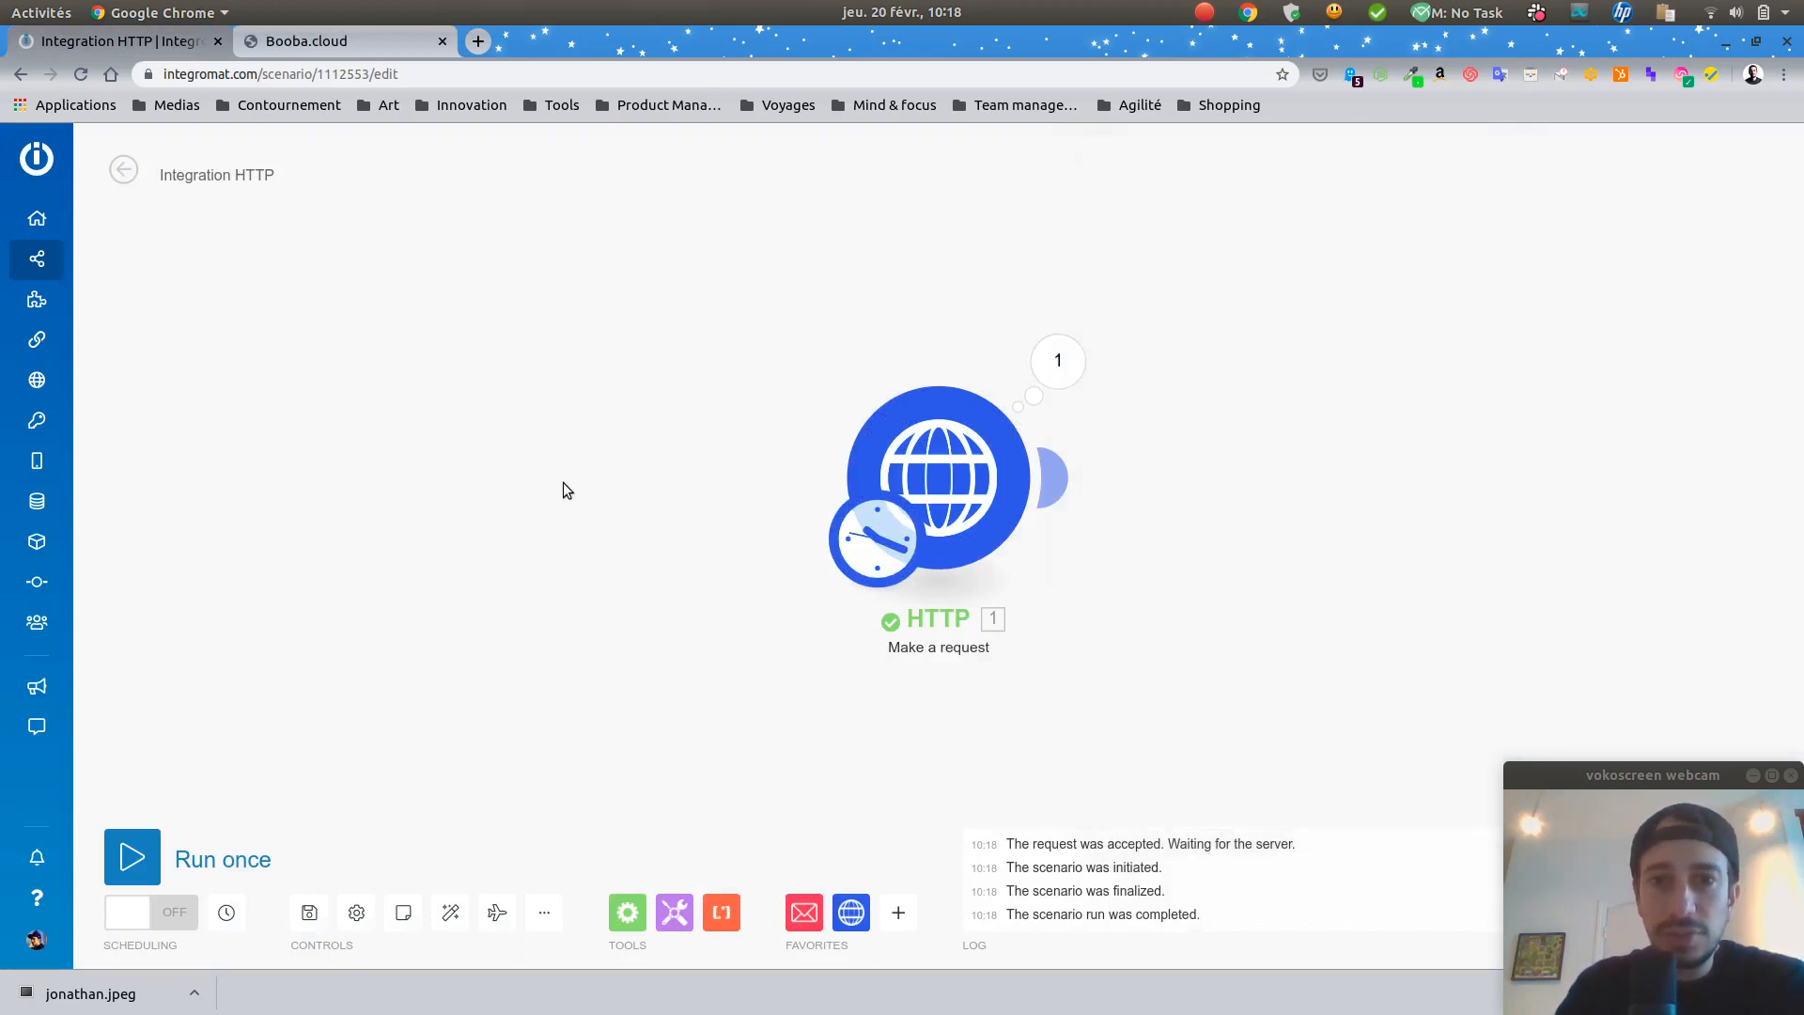
Step: Set the scenario's schedule to run every day
{"action": "left_click", "coordinate": [891, 558]}
{"action": "left_click", "coordinate": [1087, 397]}
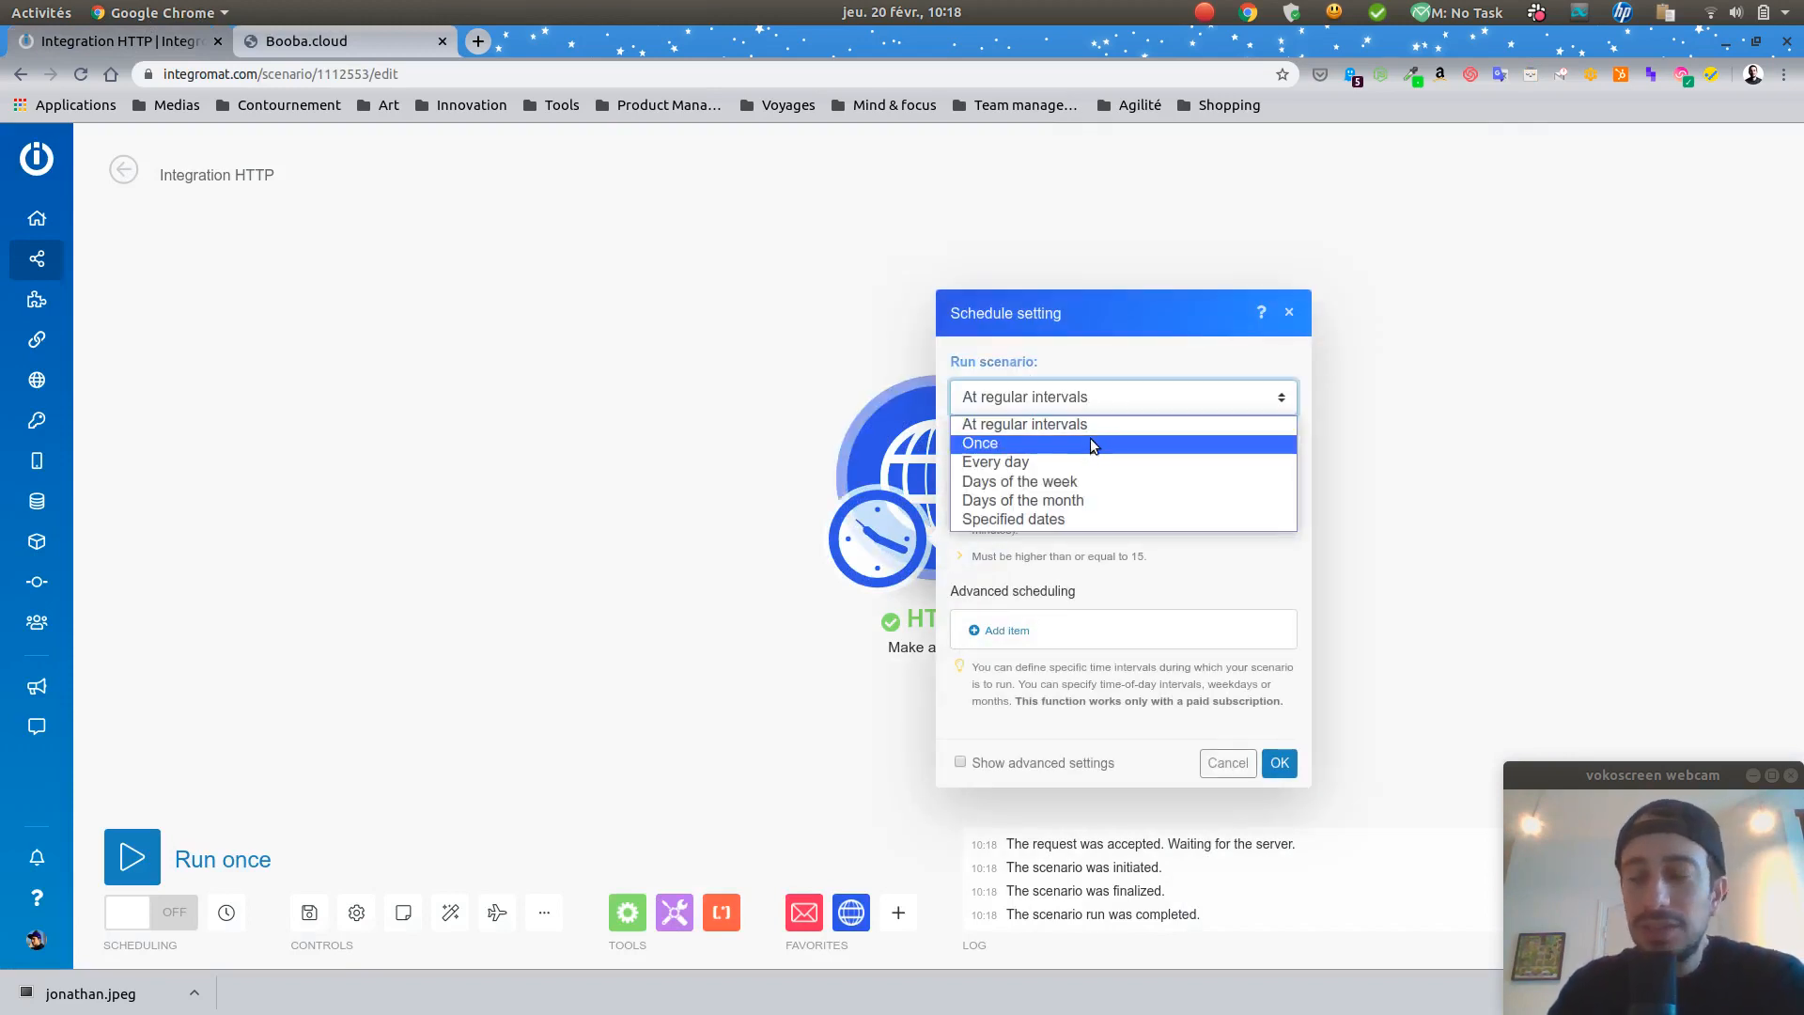
{"action": "left_click", "coordinate": [1095, 460]}
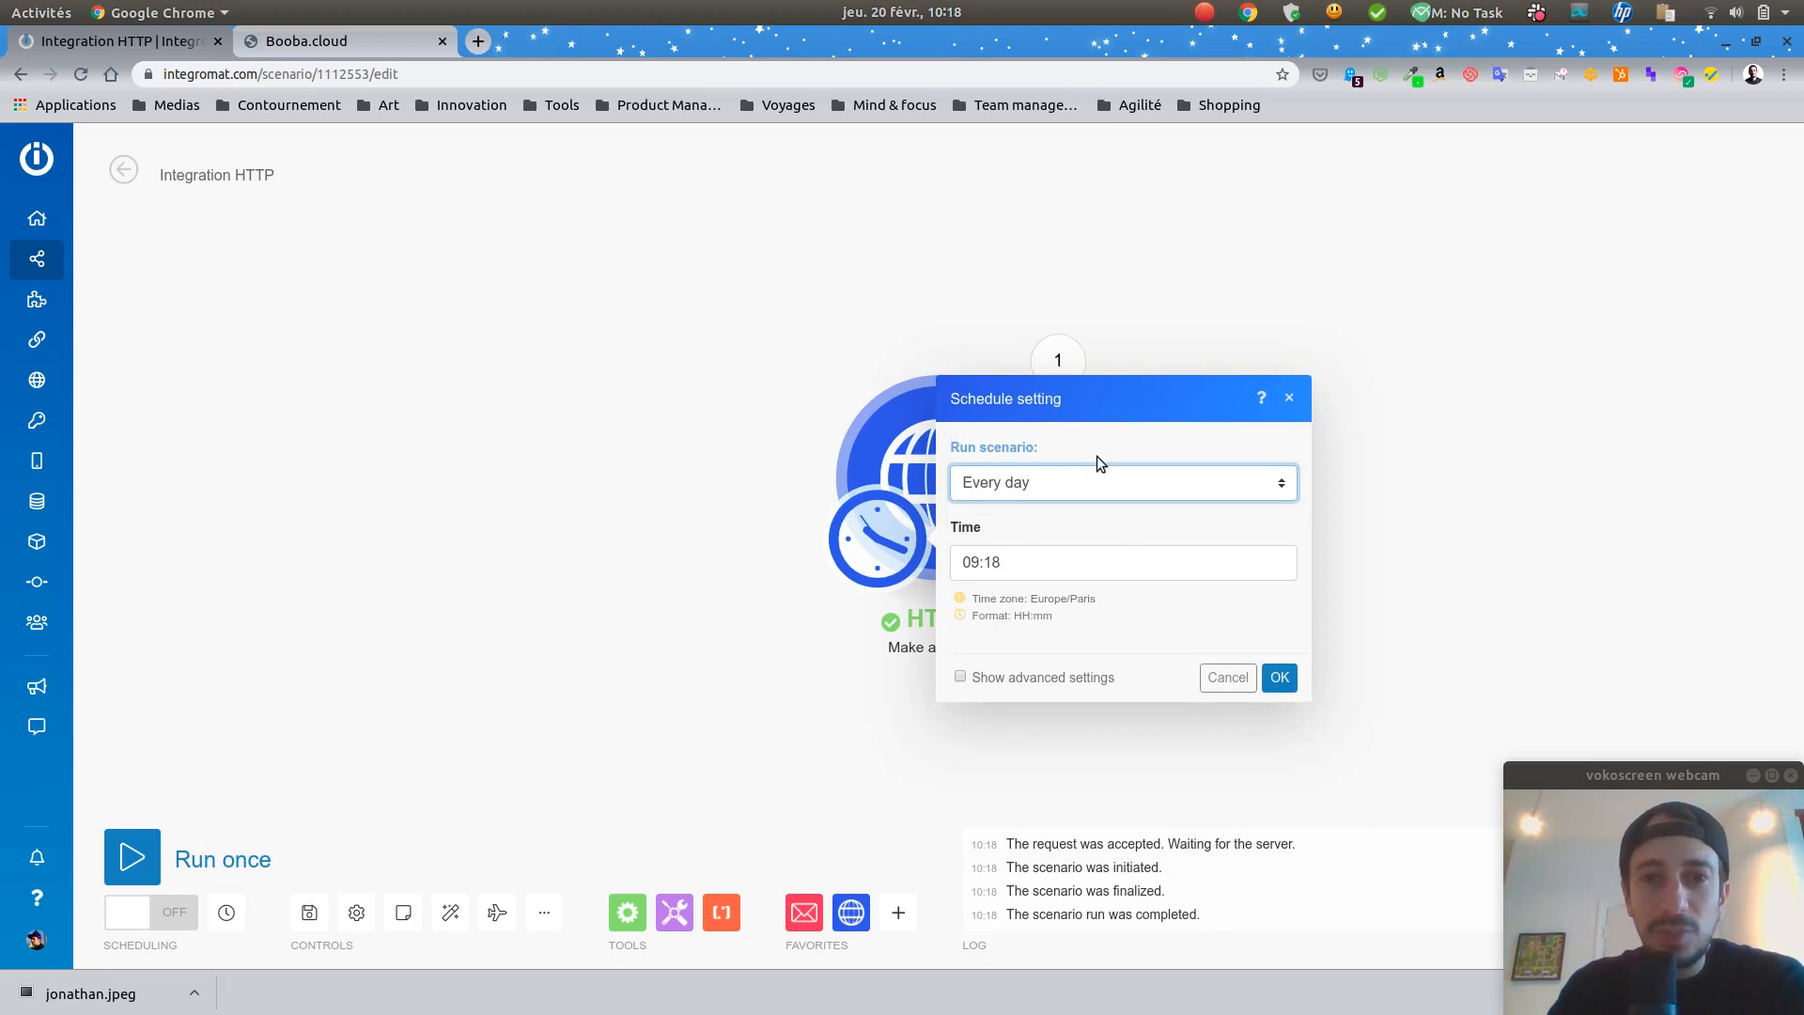
Step: Set the daily run time to 08:00 and confirm the schedule
{"action": "left_click", "coordinate": [1101, 555]}
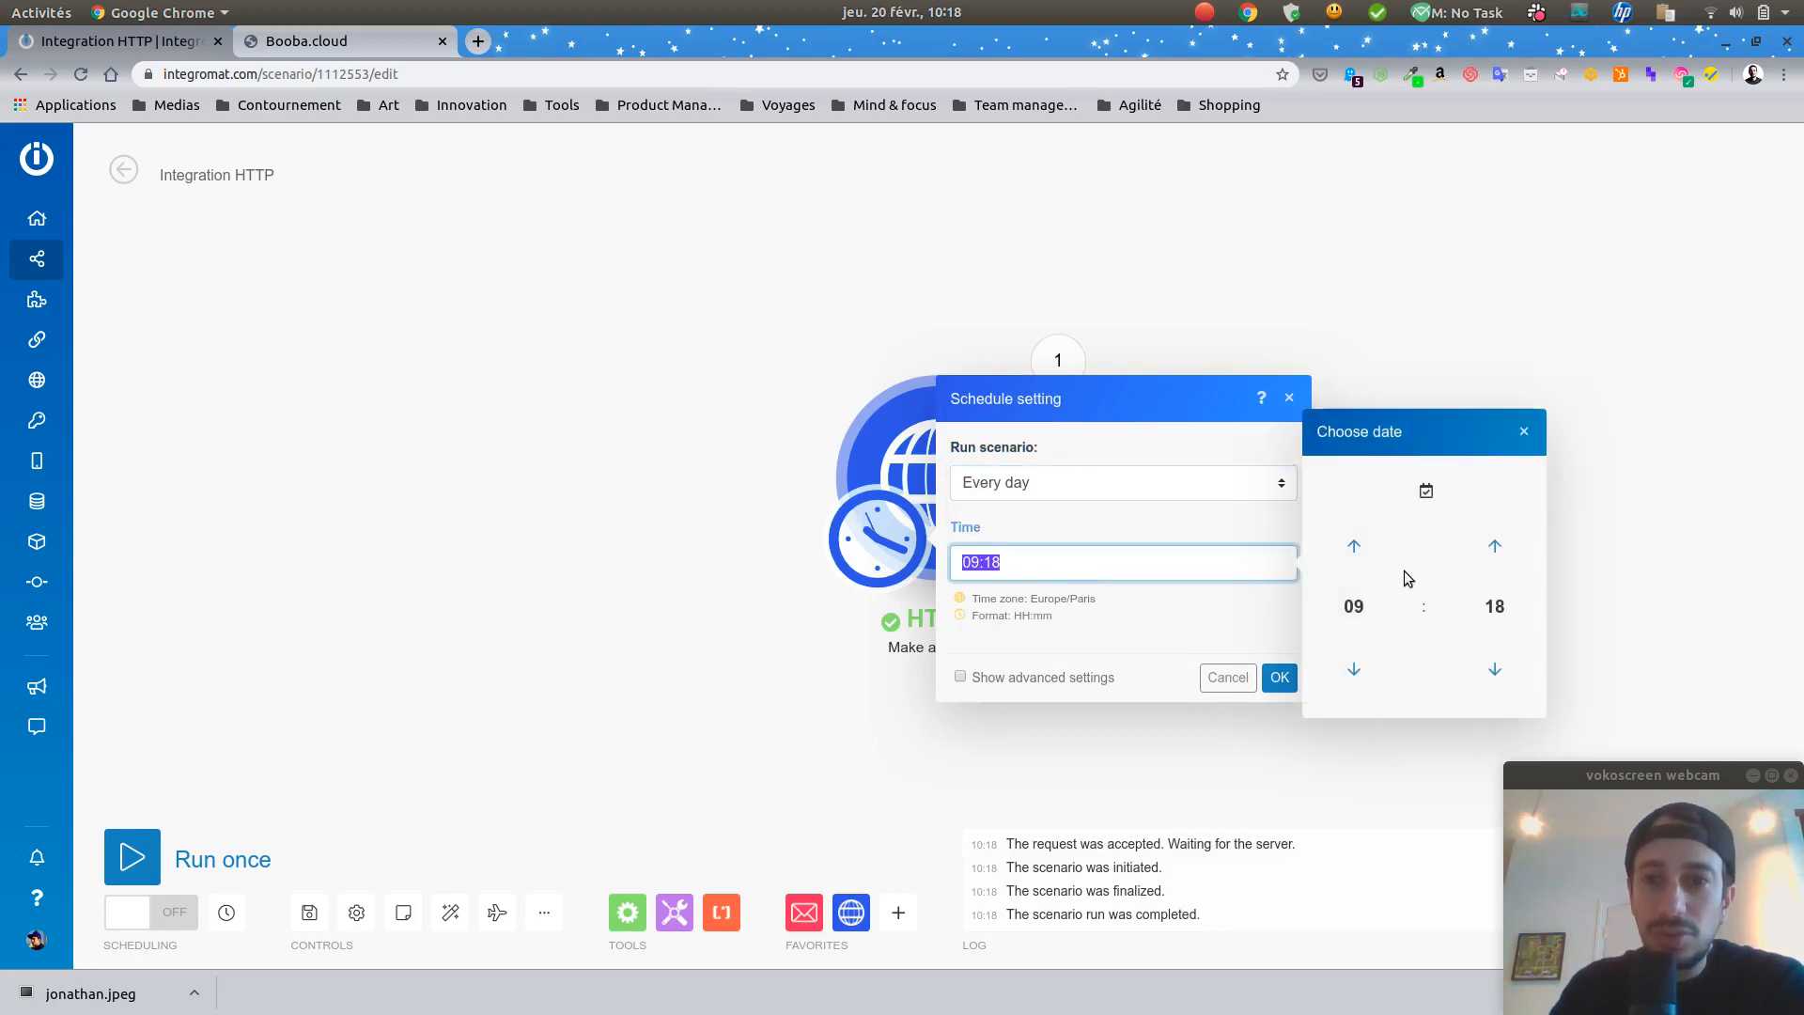
{"action": "left_click", "coordinate": [1367, 554]}
{"action": "left_click", "coordinate": [1354, 669]}
{"action": "left_click", "coordinate": [1354, 669]}
{"action": "left_click", "coordinate": [1494, 665]}
{"action": "left_click", "coordinate": [1494, 665]}
{"action": "left_click", "coordinate": [1494, 665]}
{"action": "left_click", "coordinate": [1494, 665]}
{"action": "left_click", "coordinate": [1494, 665]}
{"action": "left_click", "coordinate": [1494, 665]}
{"action": "left_click", "coordinate": [1498, 665]}
{"action": "left_click", "coordinate": [1499, 665]}
{"action": "left_click", "coordinate": [1496, 665]}
{"action": "left_click", "coordinate": [1496, 665]}
{"action": "left_click", "coordinate": [1496, 665]}
{"action": "left_click", "coordinate": [1496, 665]}
{"action": "left_click", "coordinate": [1496, 665]}
{"action": "left_click", "coordinate": [1495, 665]}
{"action": "left_click", "coordinate": [1496, 665]}
{"action": "left_click", "coordinate": [1496, 665]}
{"action": "left_click", "coordinate": [1188, 614]}
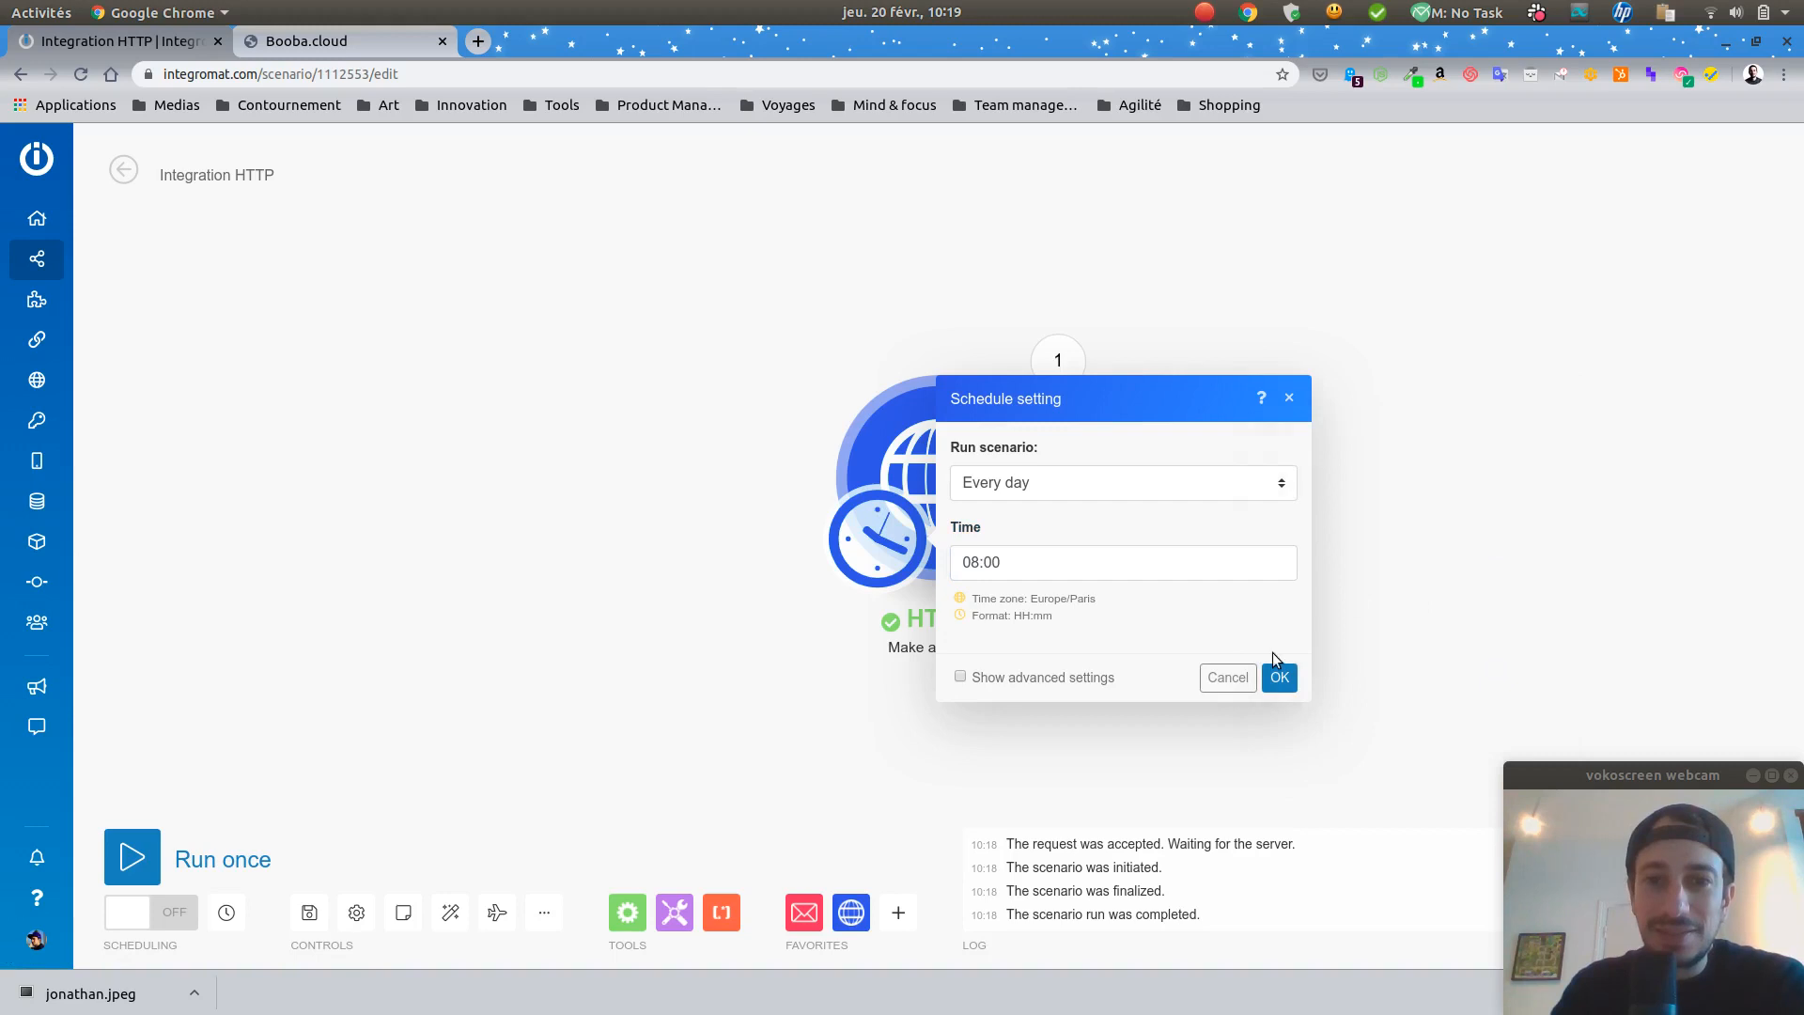
{"action": "left_click", "coordinate": [1280, 676]}
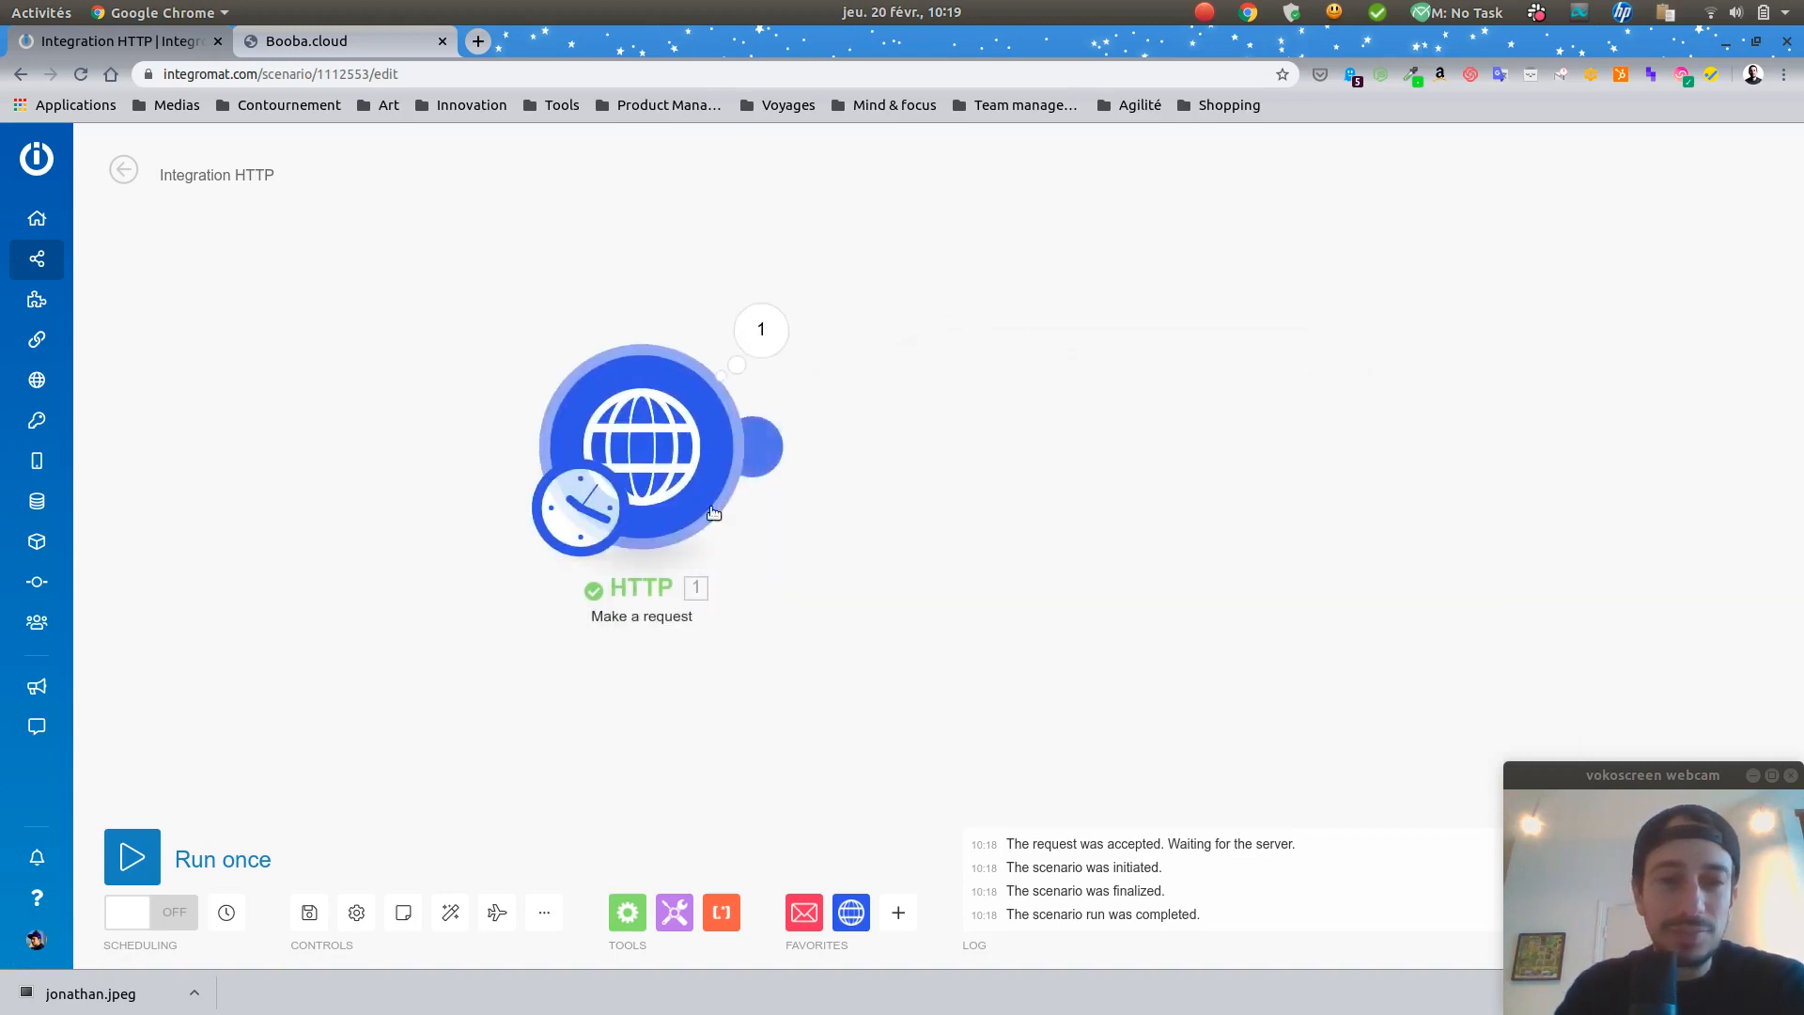
Step: Add a Send an email module after the HTTP request, with sent messages left unsaved
{"action": "left_click", "coordinate": [810, 916]}
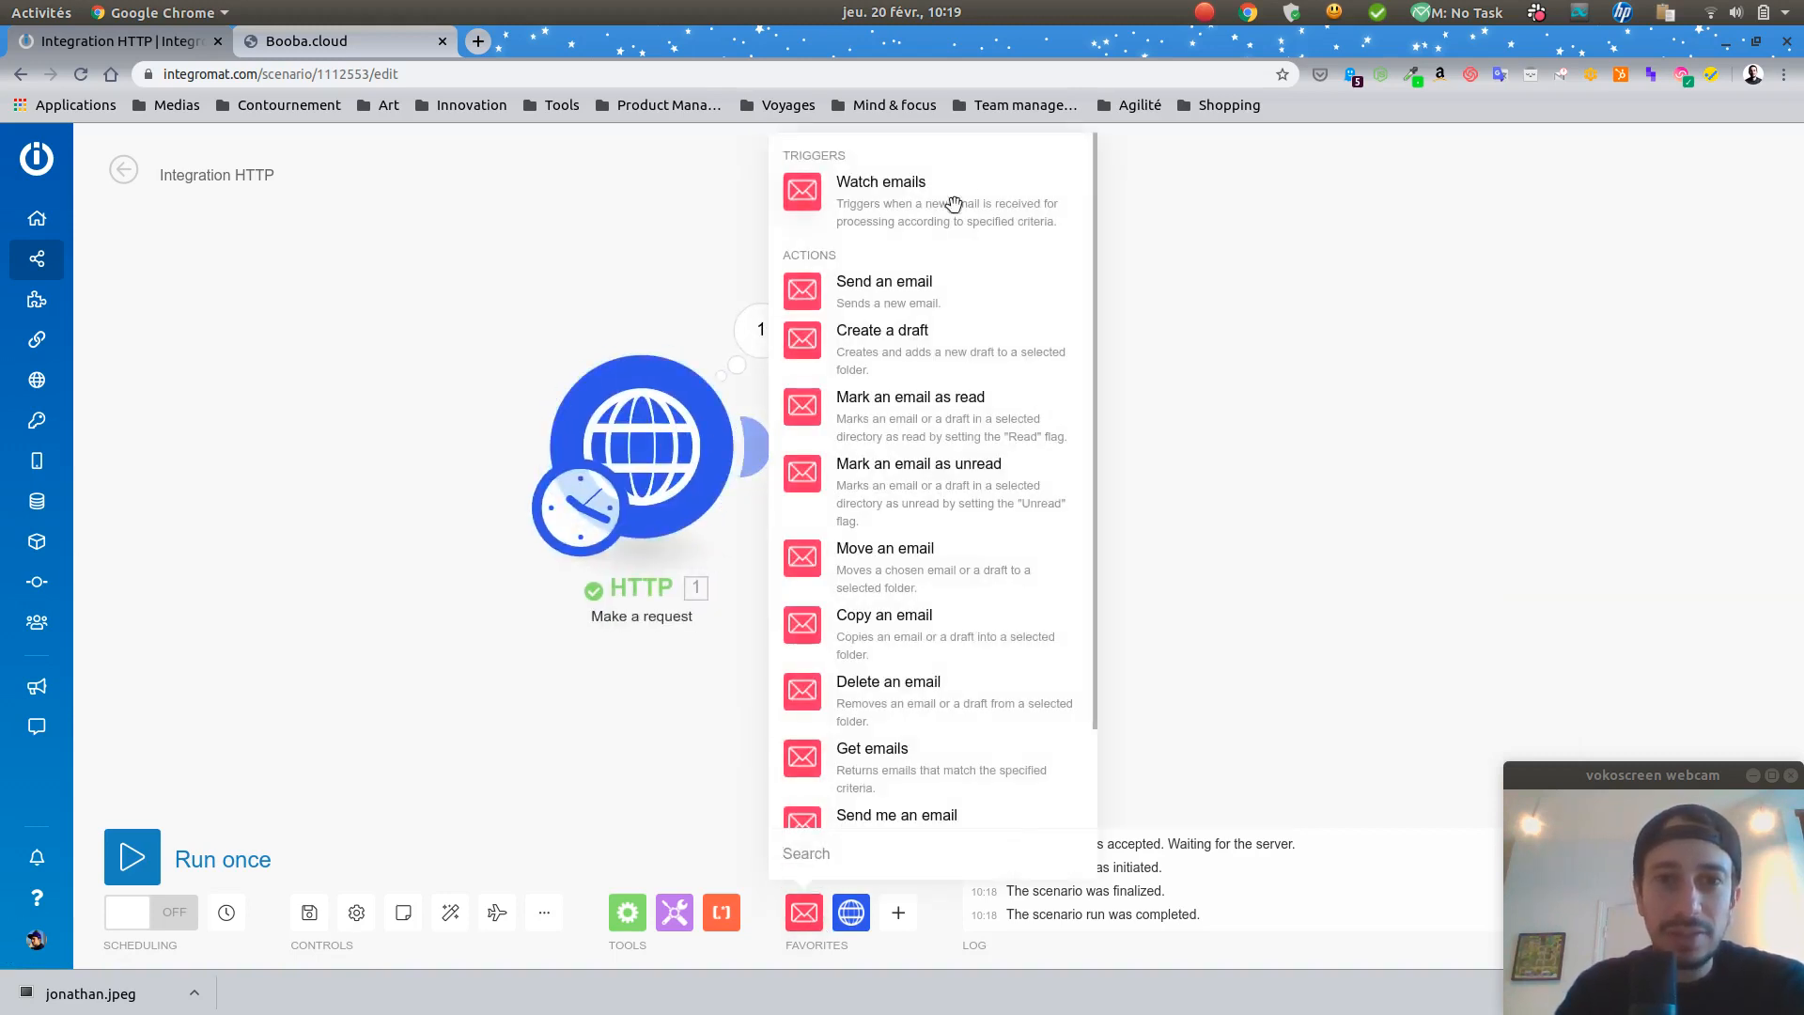
{"action": "left_click", "coordinate": [933, 293]}
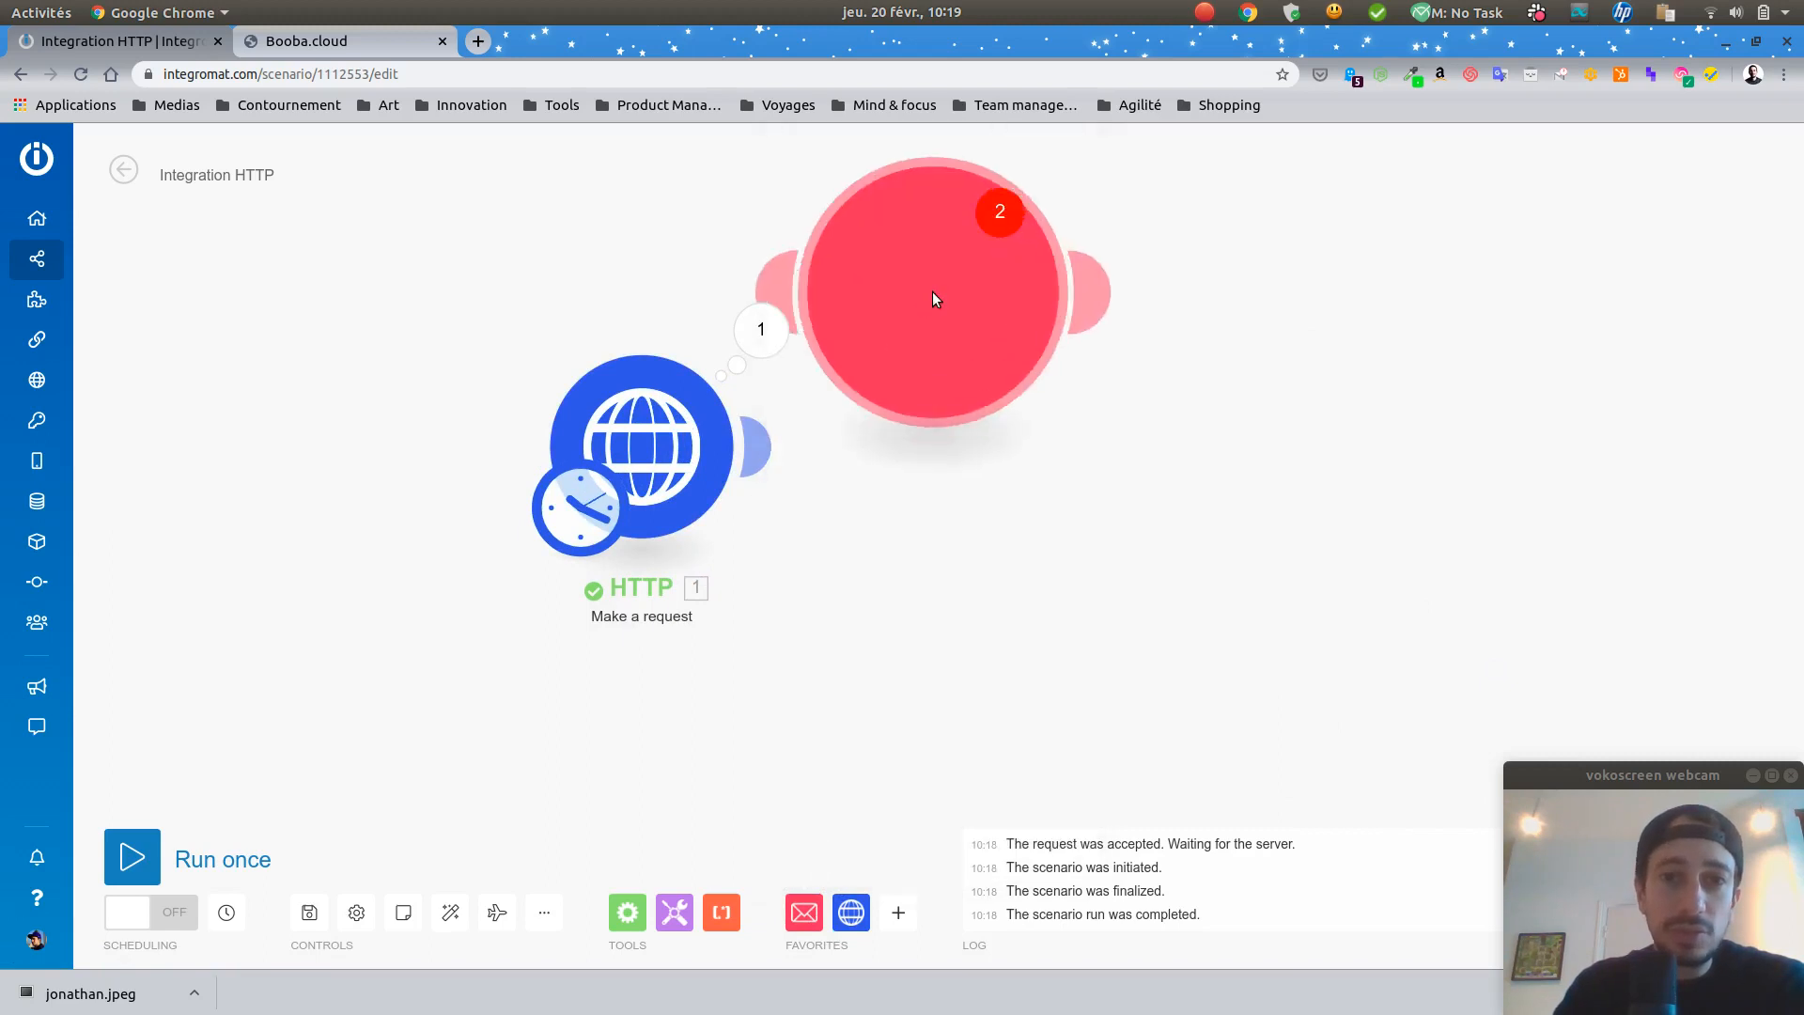
{"action": "left_click_drag", "start_coordinate": [942, 331], "coordinate": [1118, 481]}
{"action": "left_click", "coordinate": [1118, 481]}
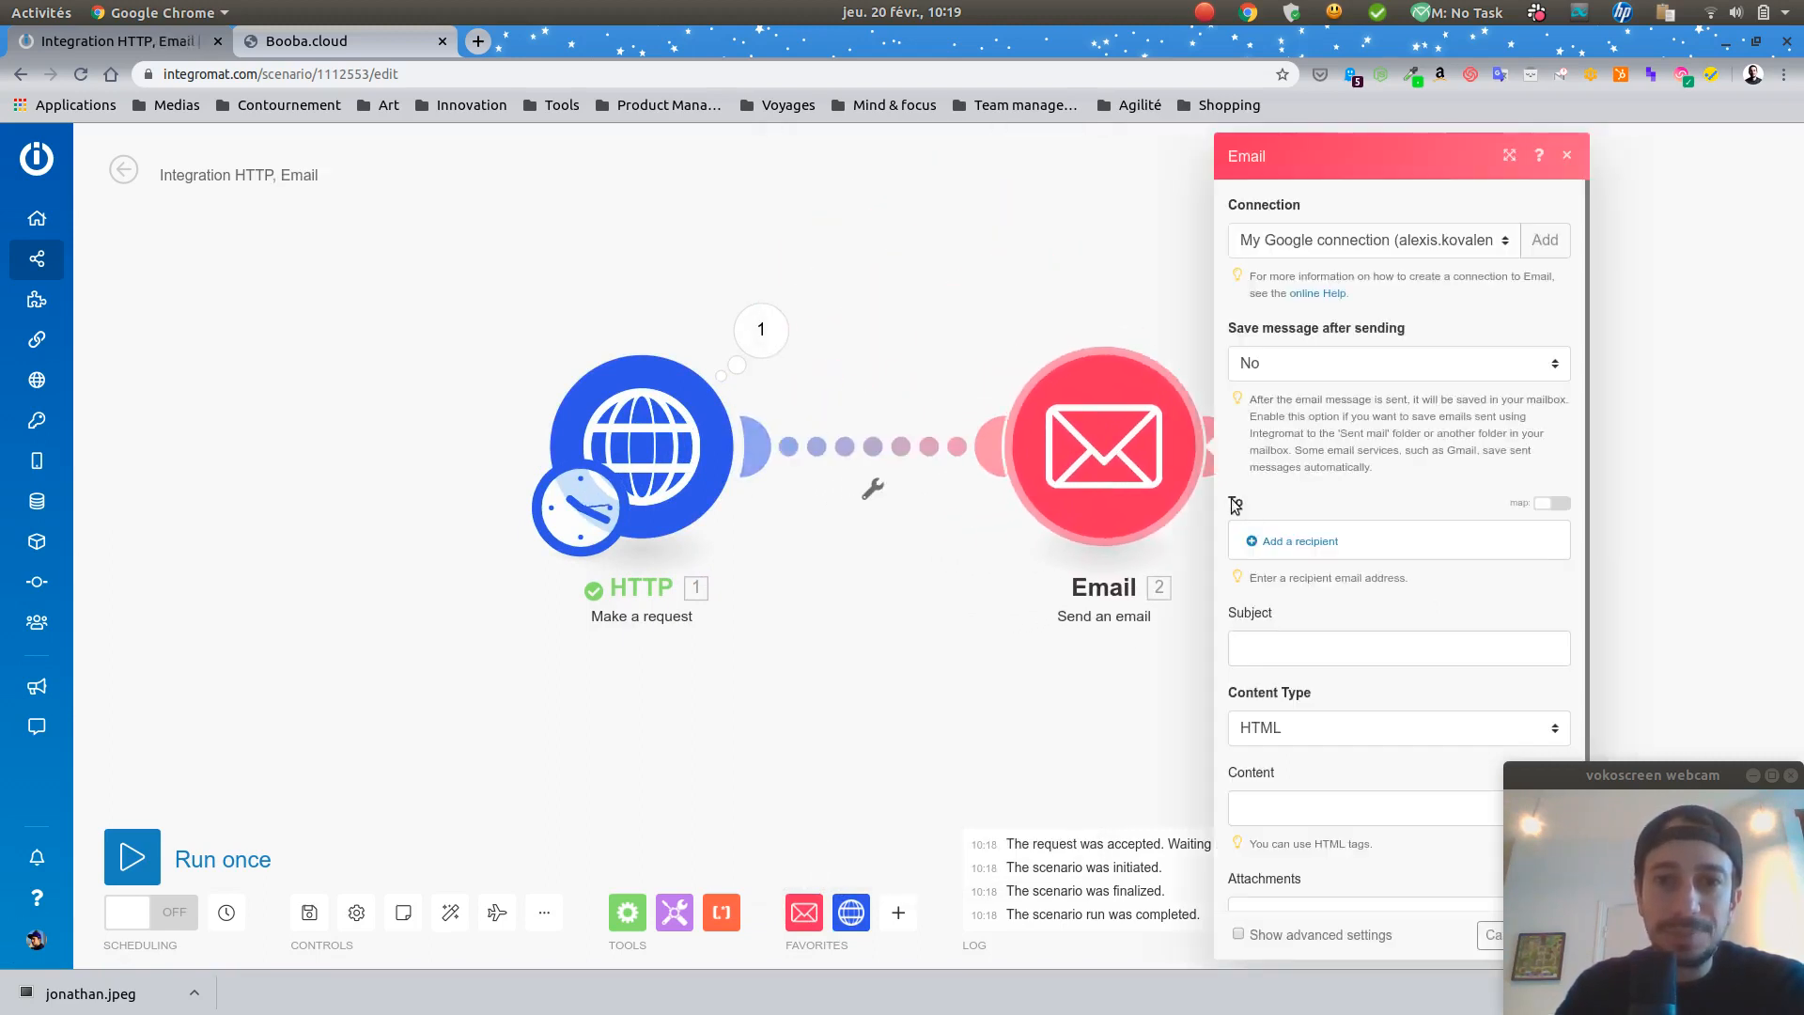
{"action": "left_click", "coordinate": [1450, 359]}
{"action": "left_click", "coordinate": [1452, 357]}
{"action": "left_click", "coordinate": [1410, 434]}
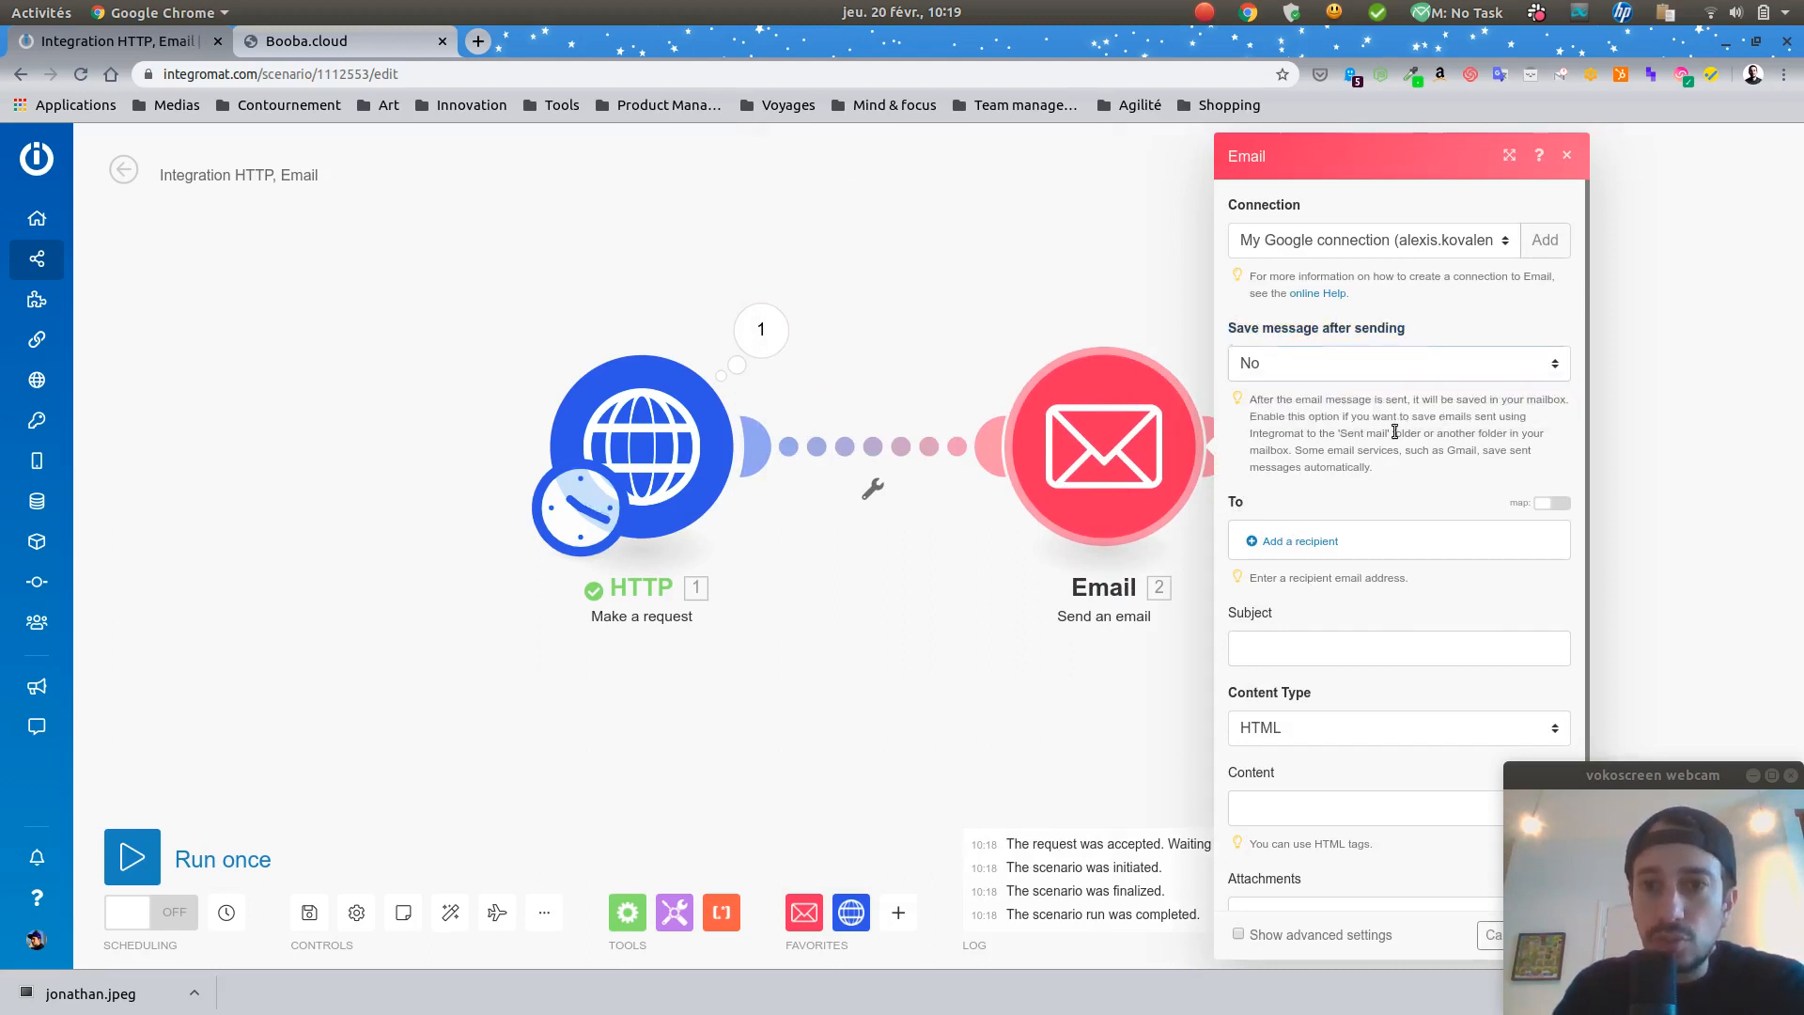
Step: Add the recipient's e-mail address to the email
{"action": "scroll", "coordinate": [1370, 435], "scroll_direction": "down", "scroll_amount": 1}
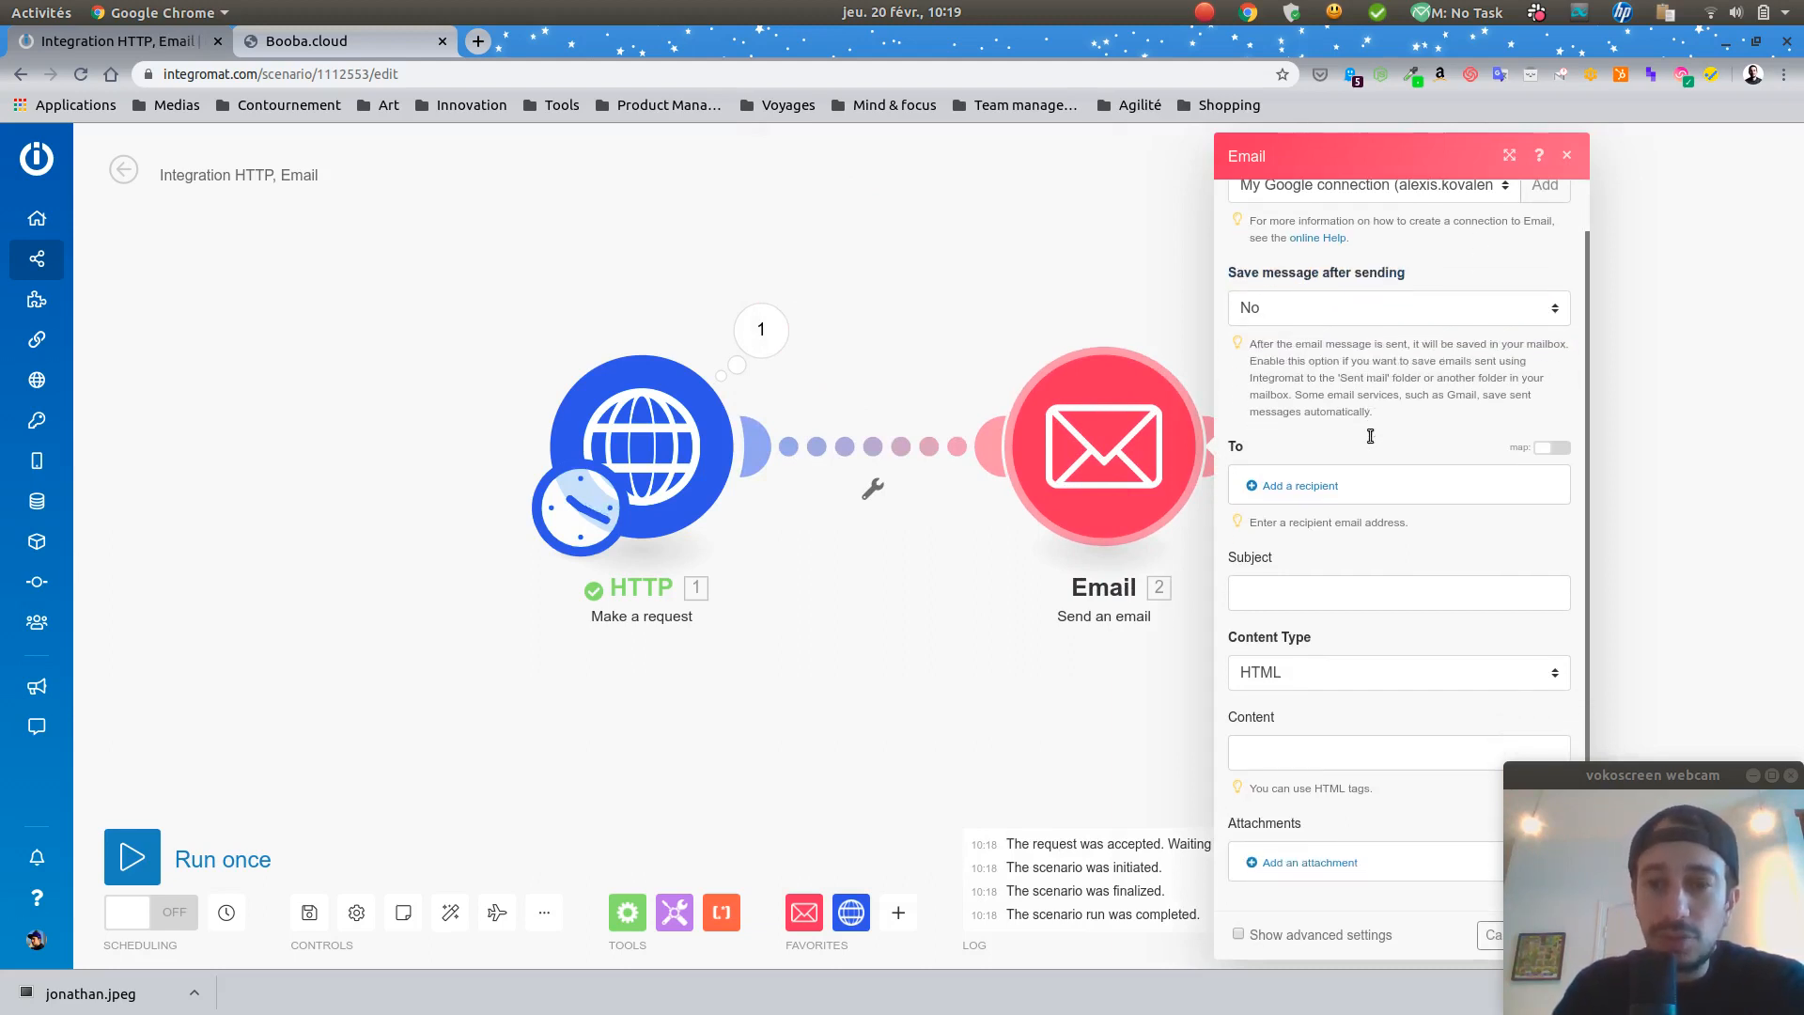
{"action": "left_click", "coordinate": [1303, 486]}
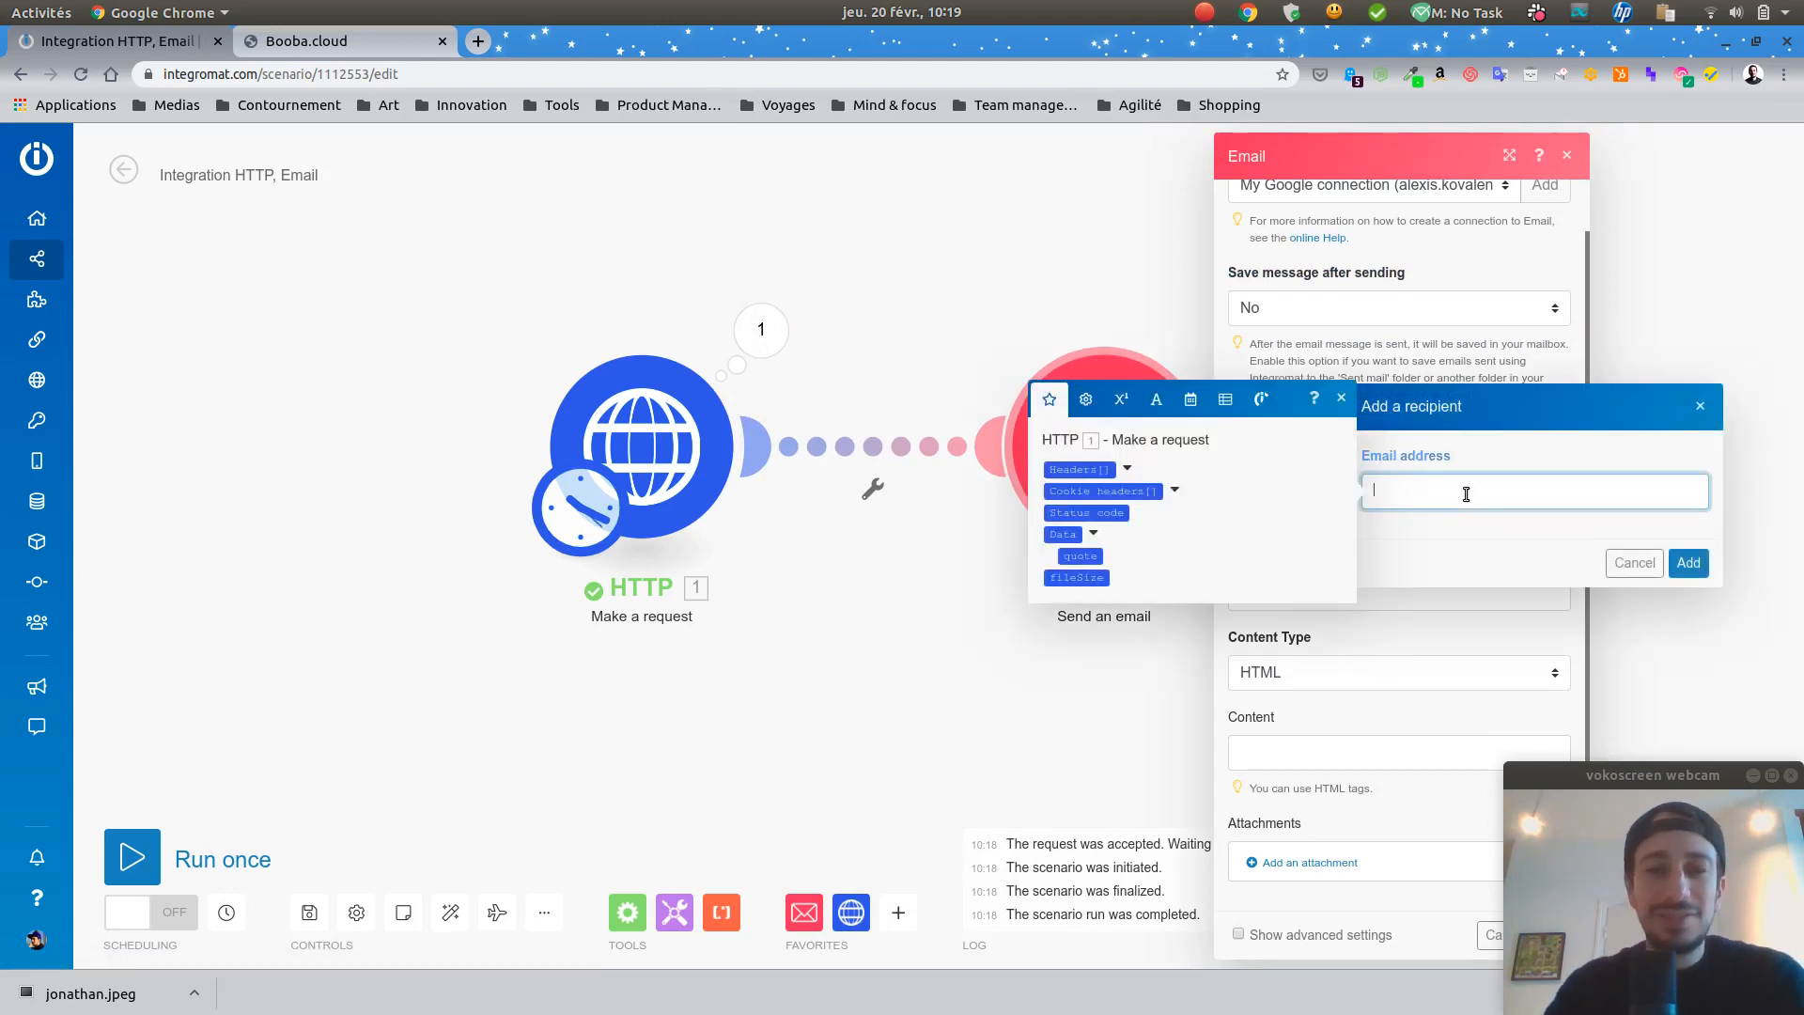
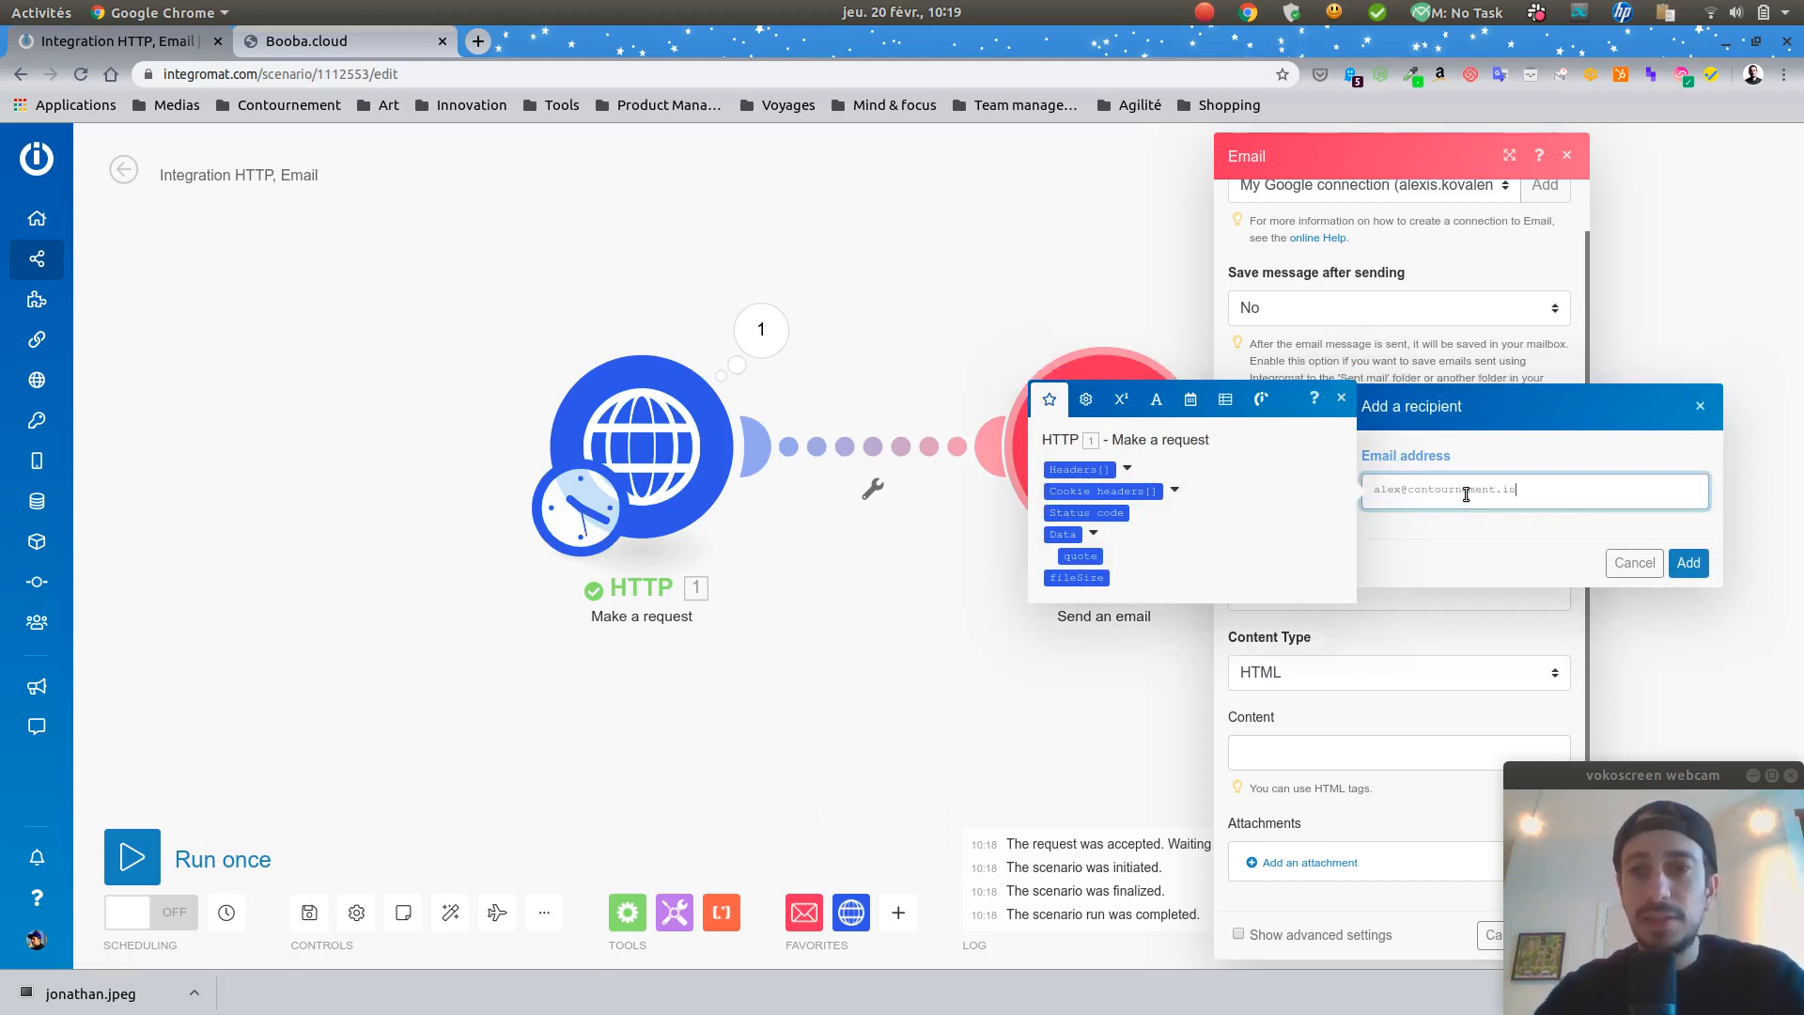
{"action": "left_click", "coordinate": [1342, 399]}
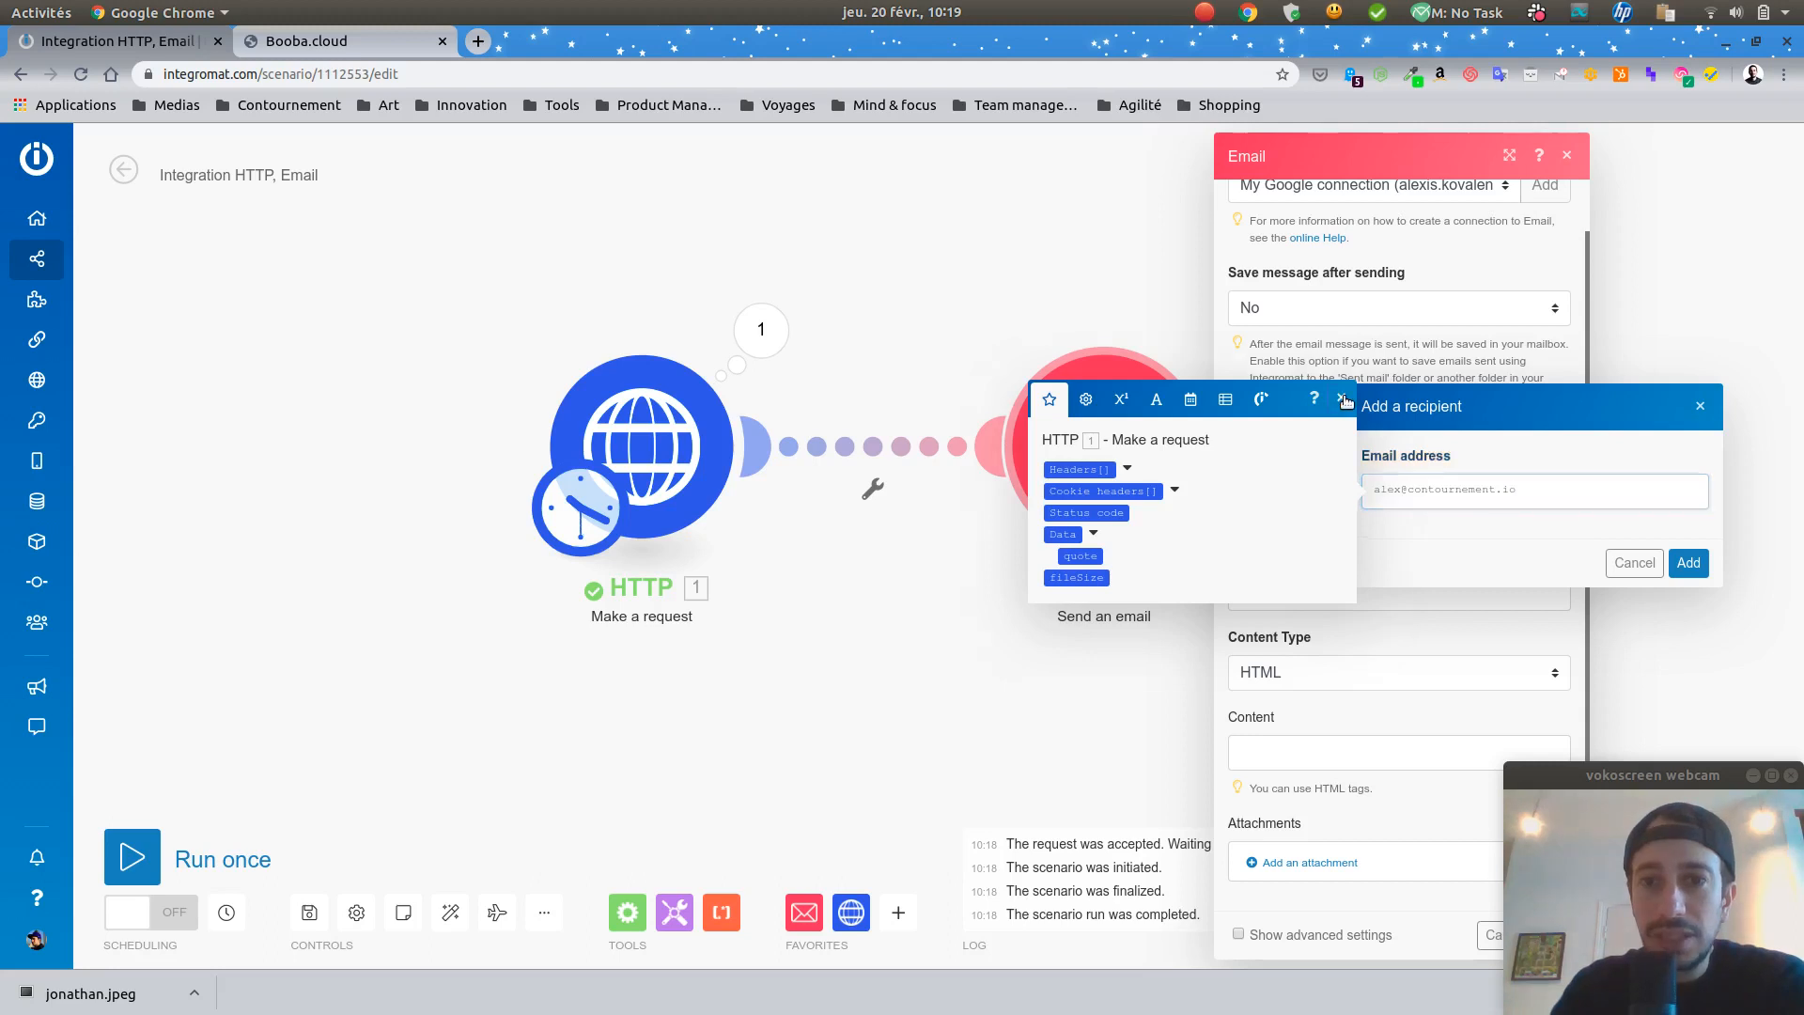
{"action": "left_click", "coordinate": [1702, 567]}
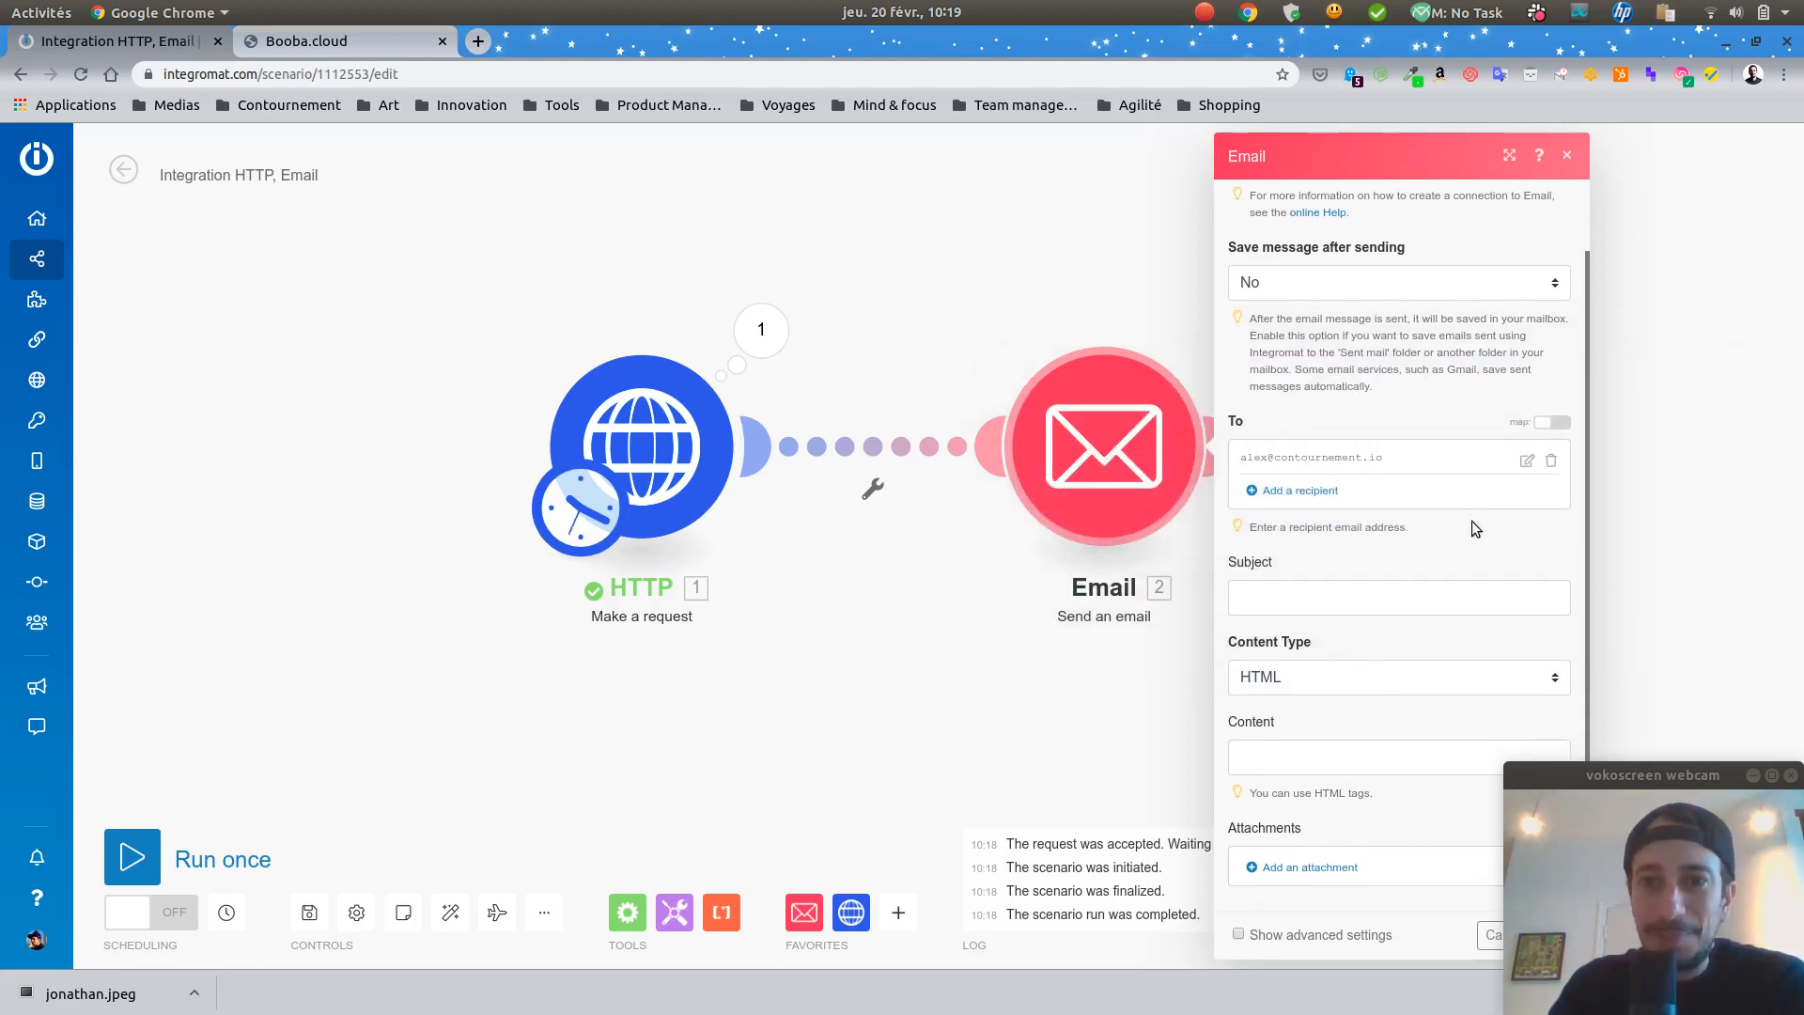
Step: Set subject 'Ta citation du jour', Plaintext content type, and map the HTTP quote into the body
{"action": "left_click", "coordinate": [1393, 595]}
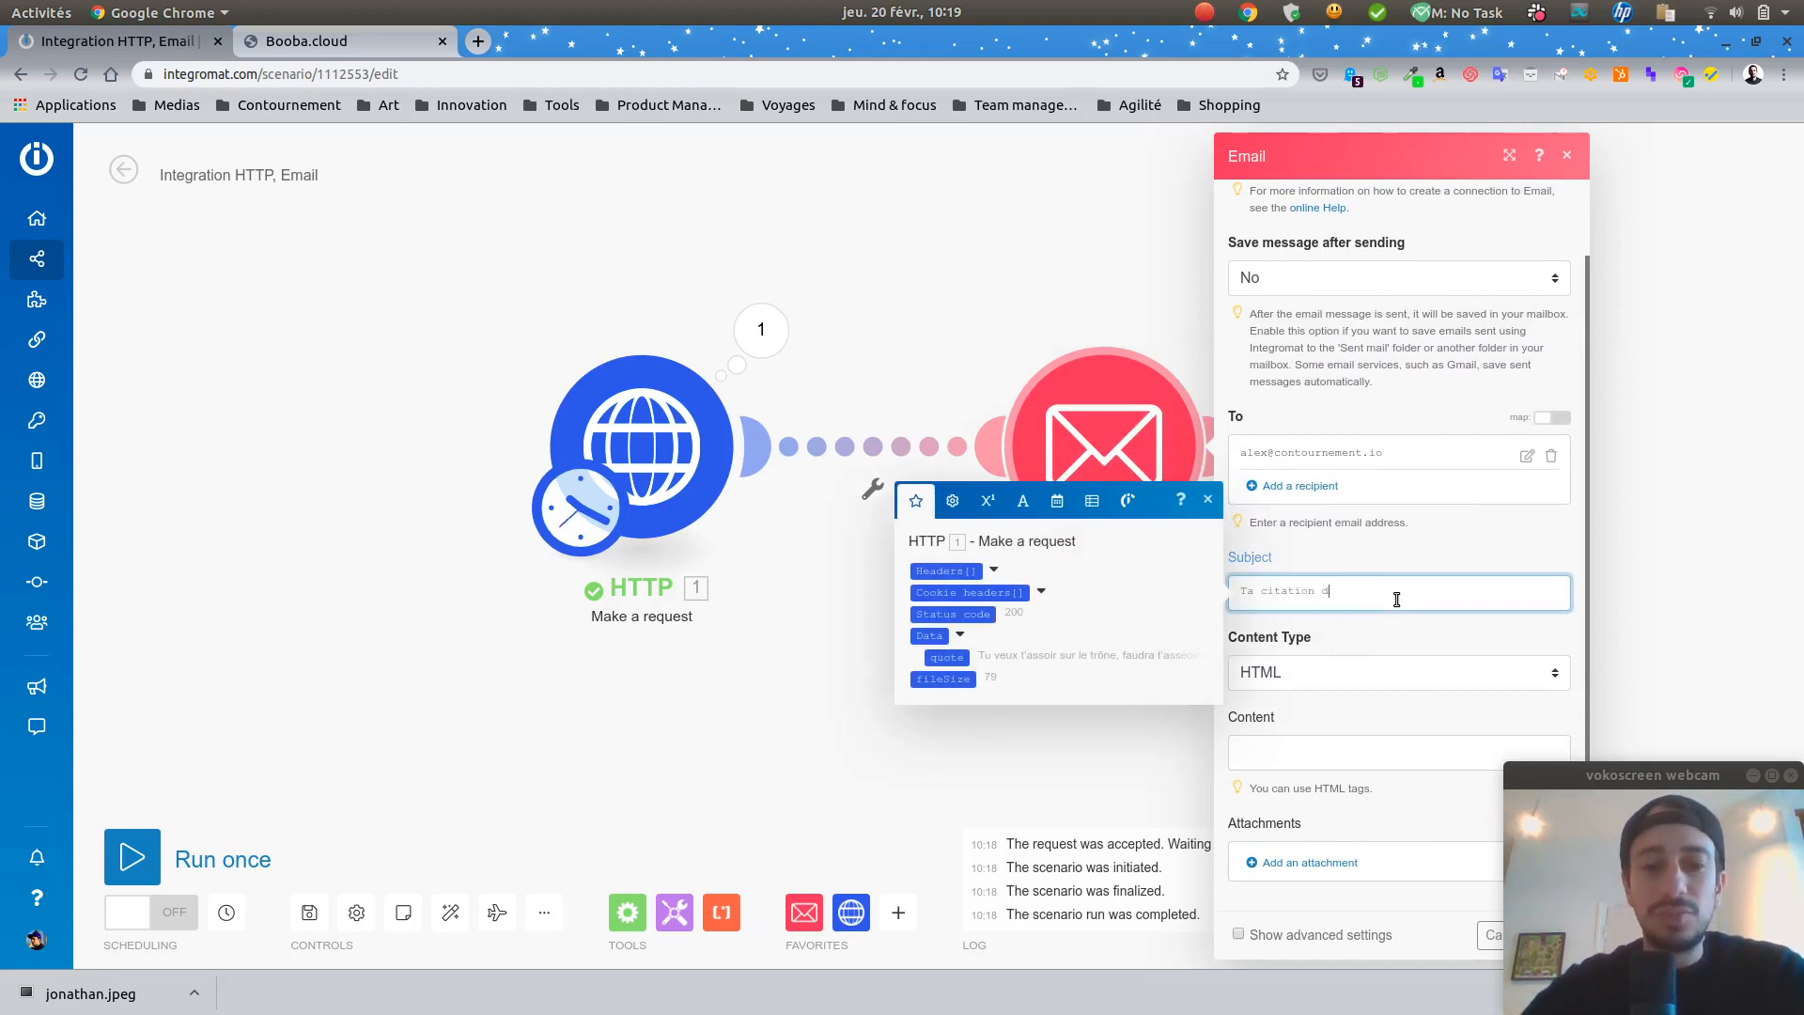
{"action": "left_click", "coordinate": [1394, 662]}
{"action": "left_click", "coordinate": [1390, 721]}
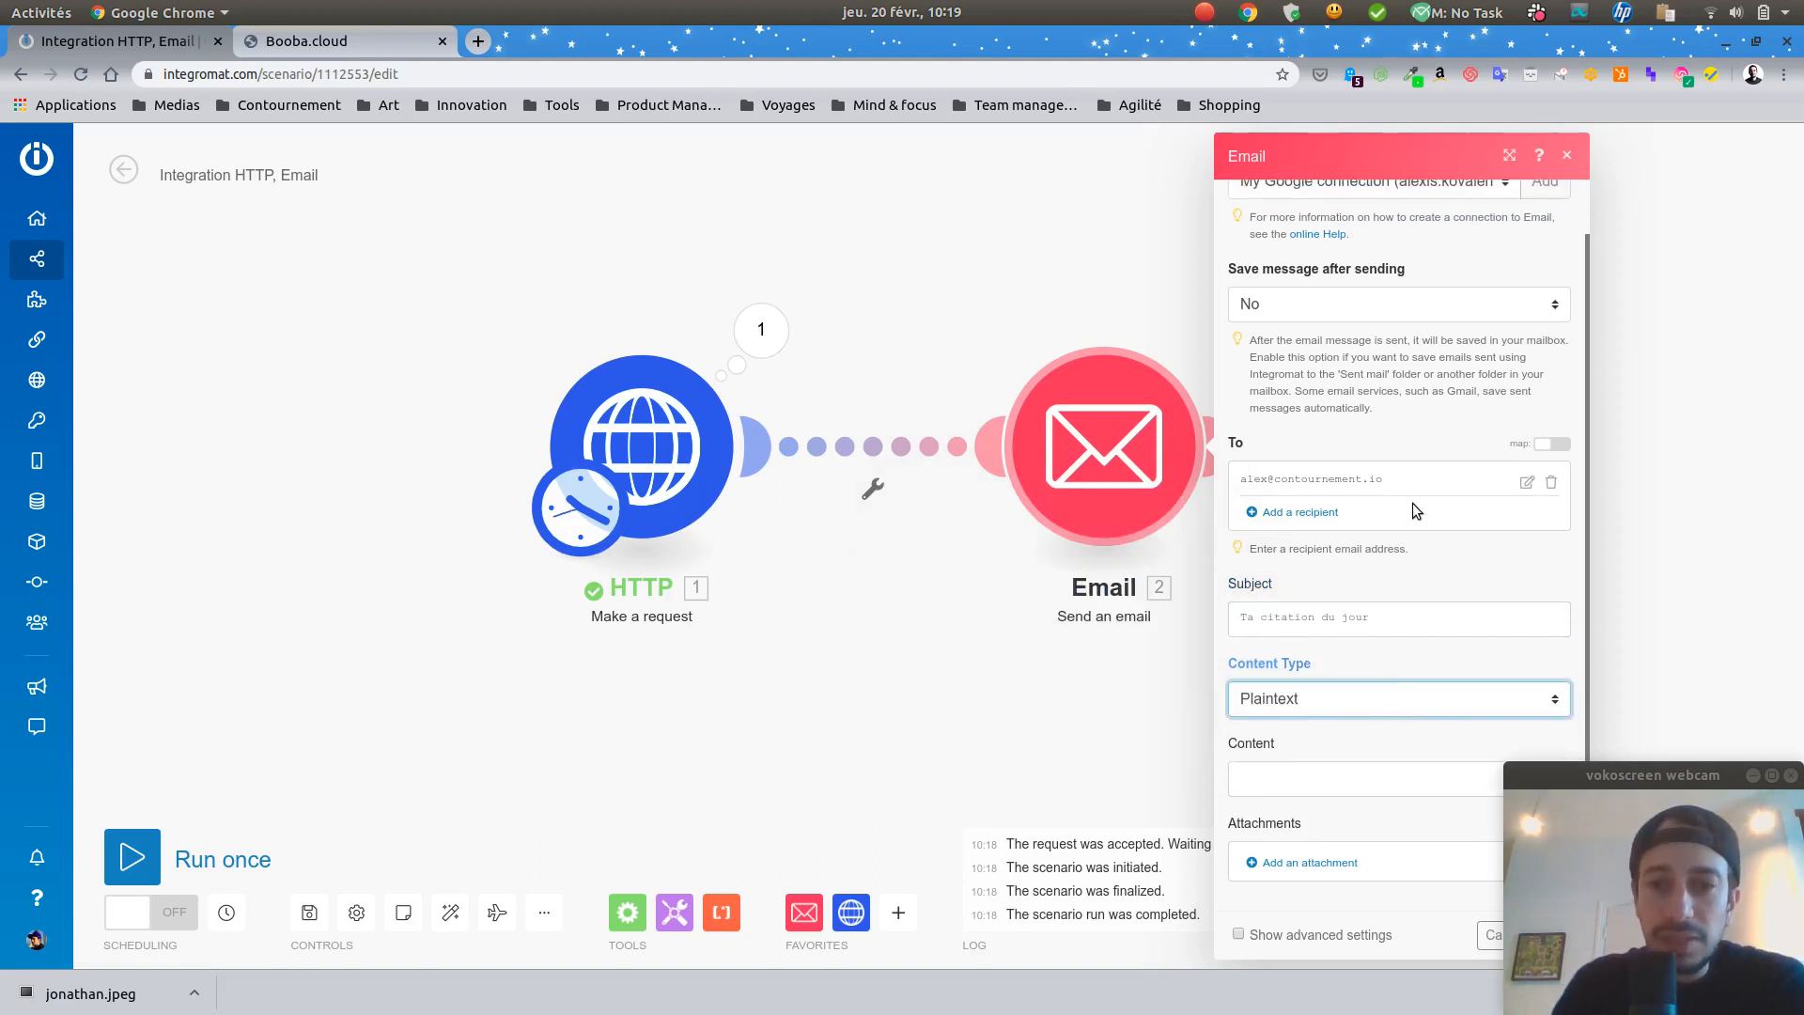
{"action": "left_click", "coordinate": [1393, 784]}
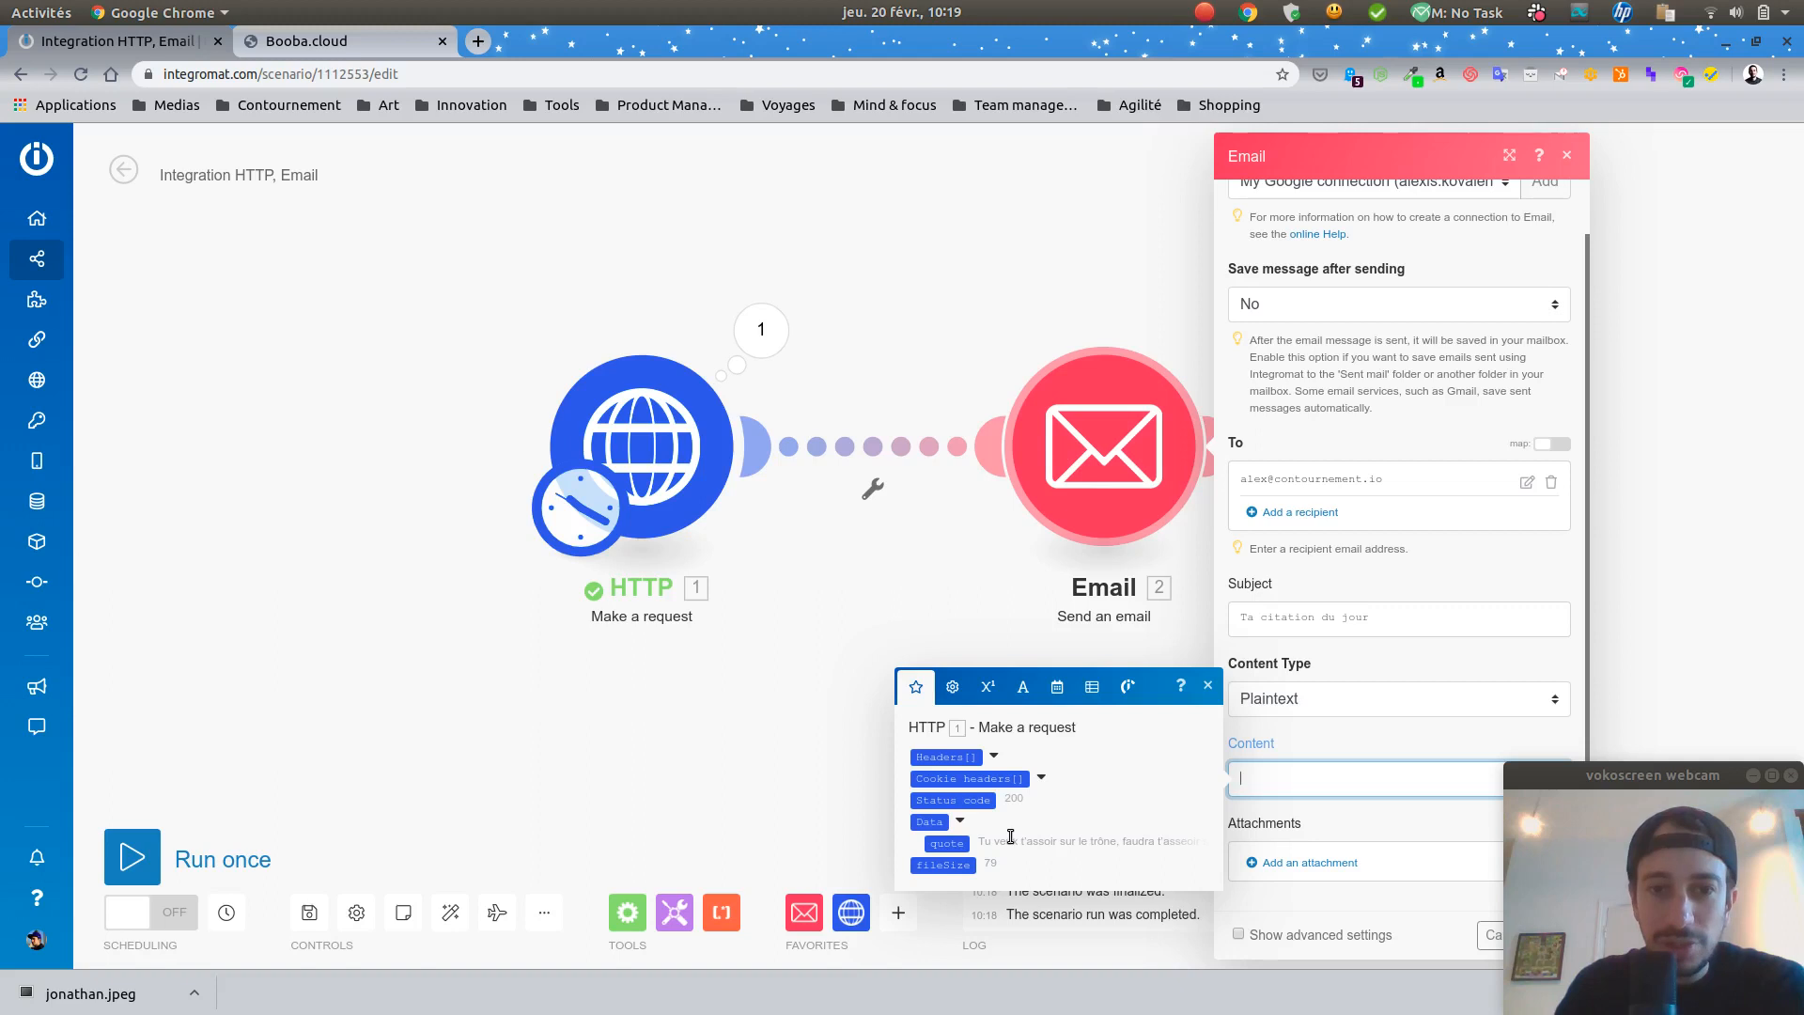
{"action": "left_click", "coordinate": [948, 844]}
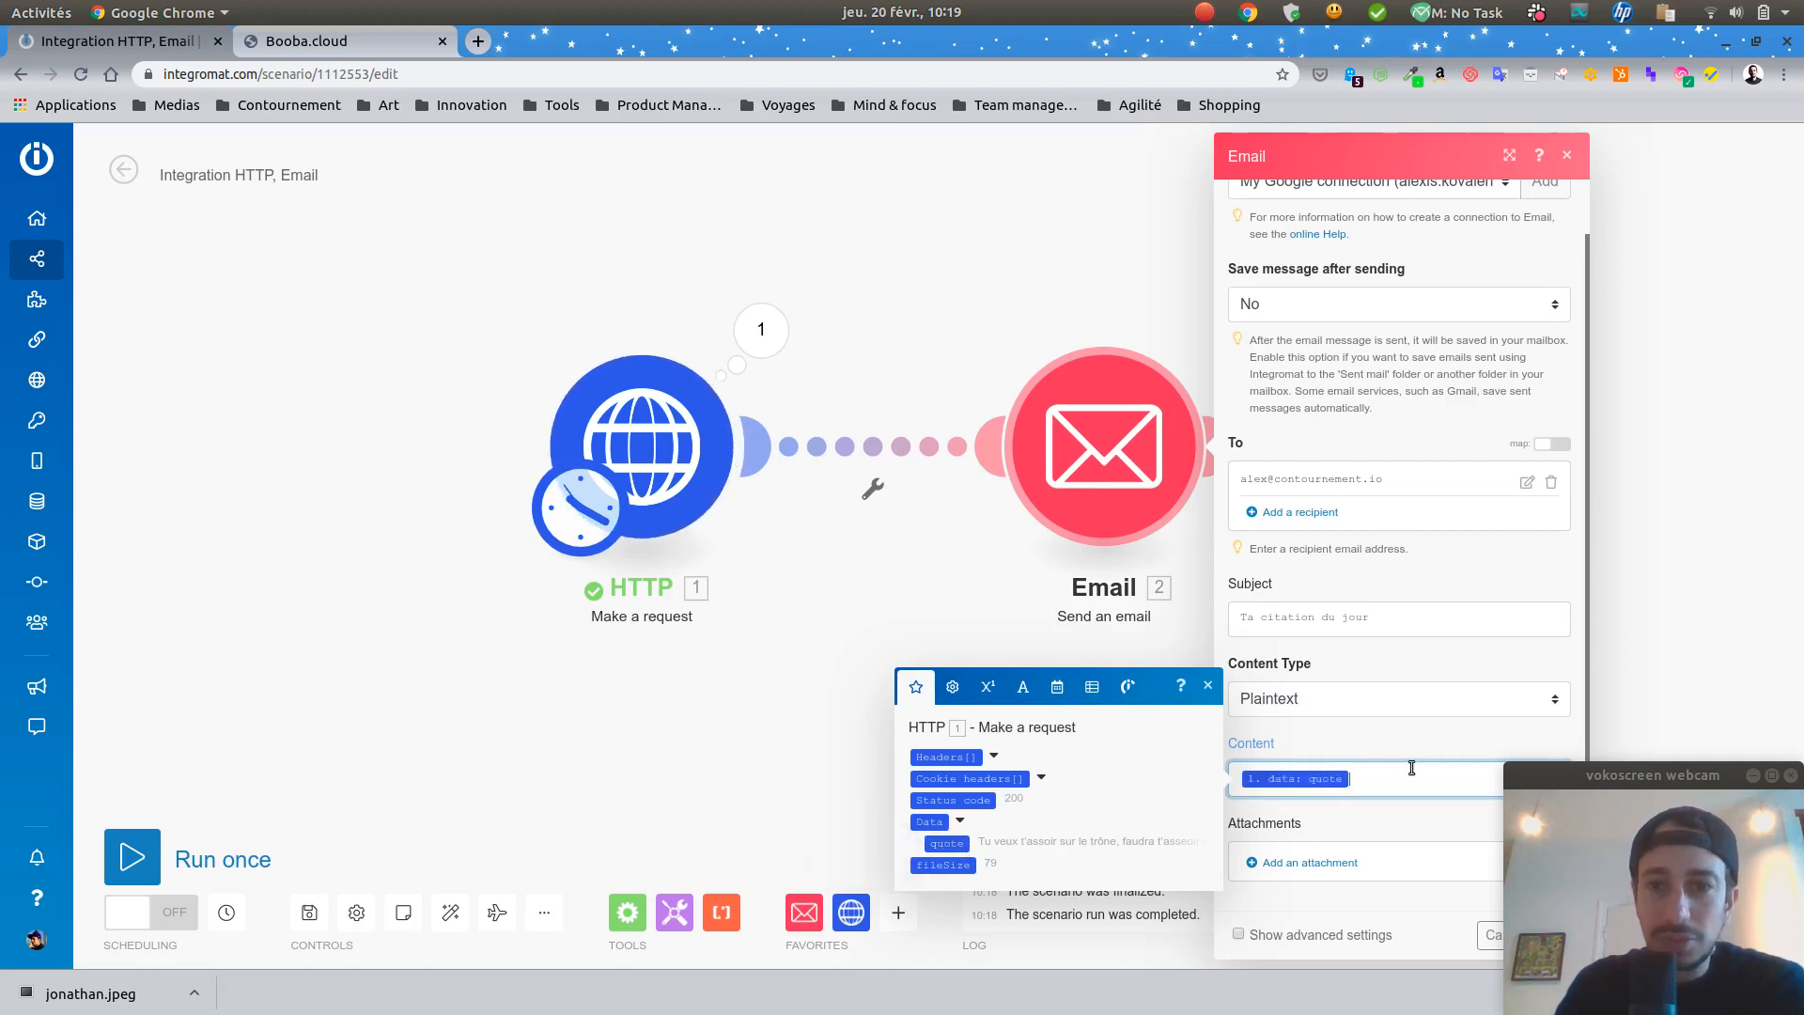
{"action": "left_click", "coordinate": [1405, 821]}
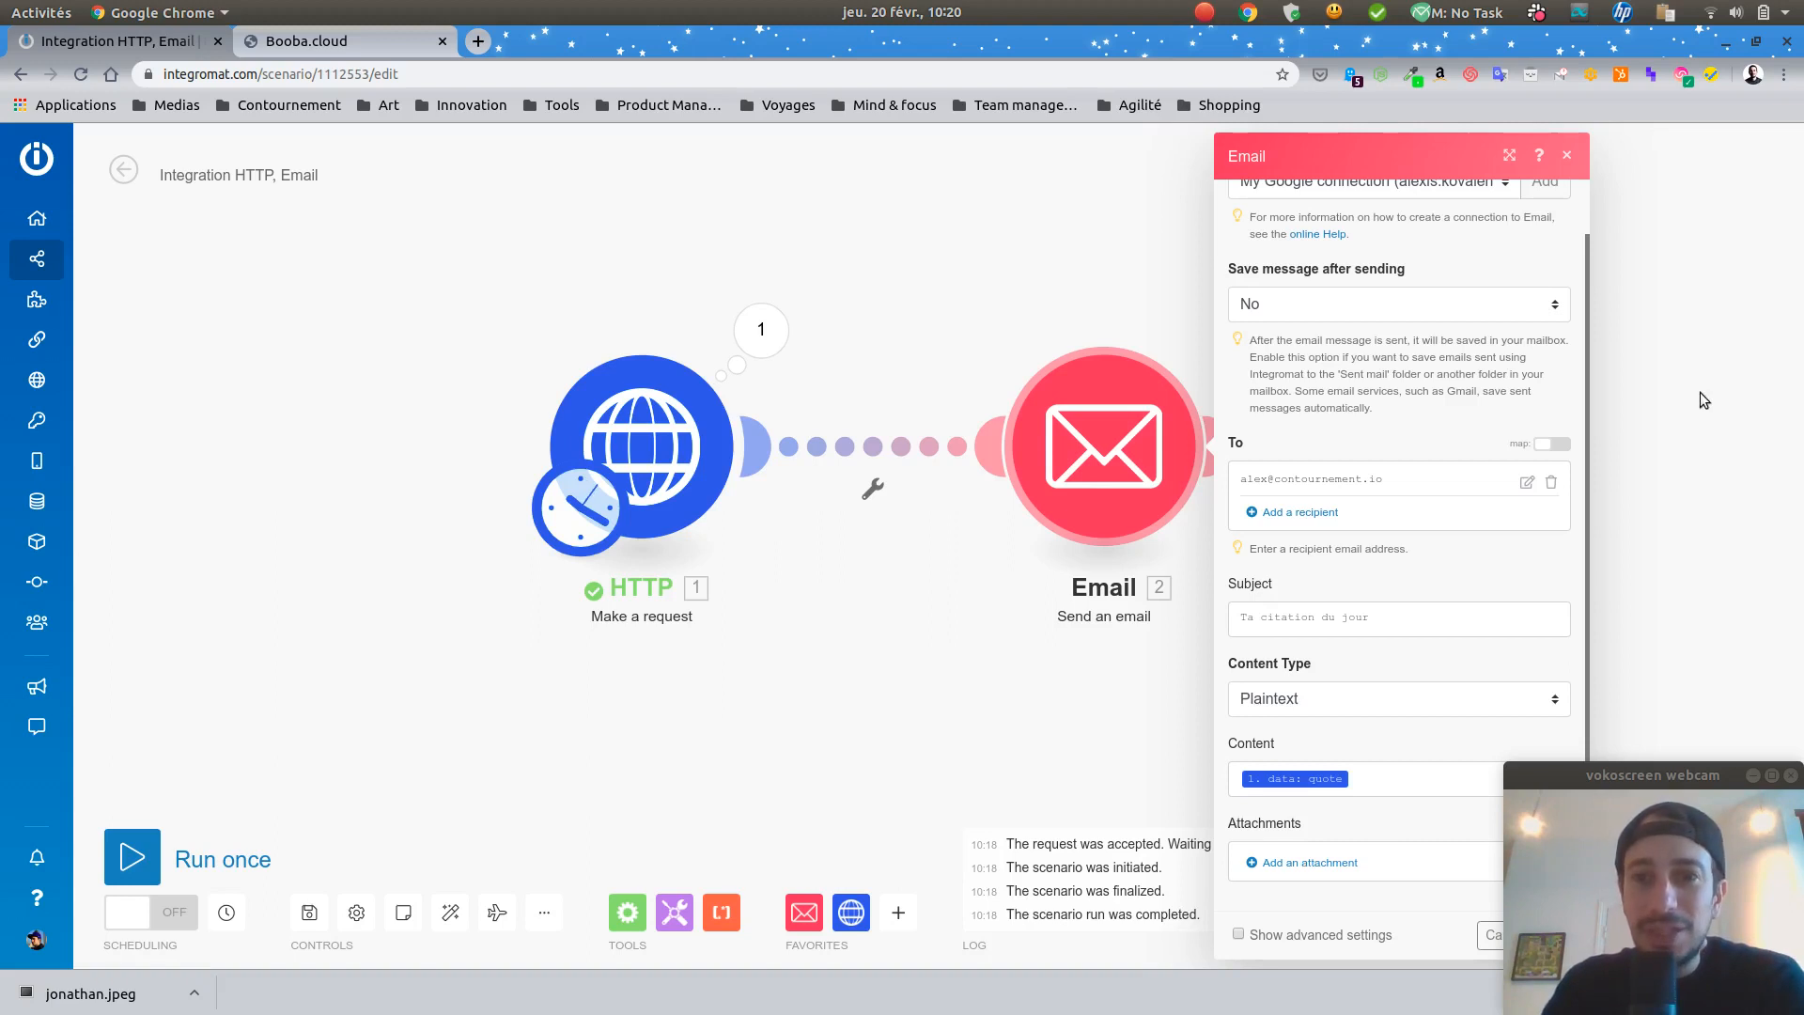
Step: Reopen the Email module from its warnings and keep sent messages unsaved
{"action": "left_click", "coordinate": [1566, 155]}
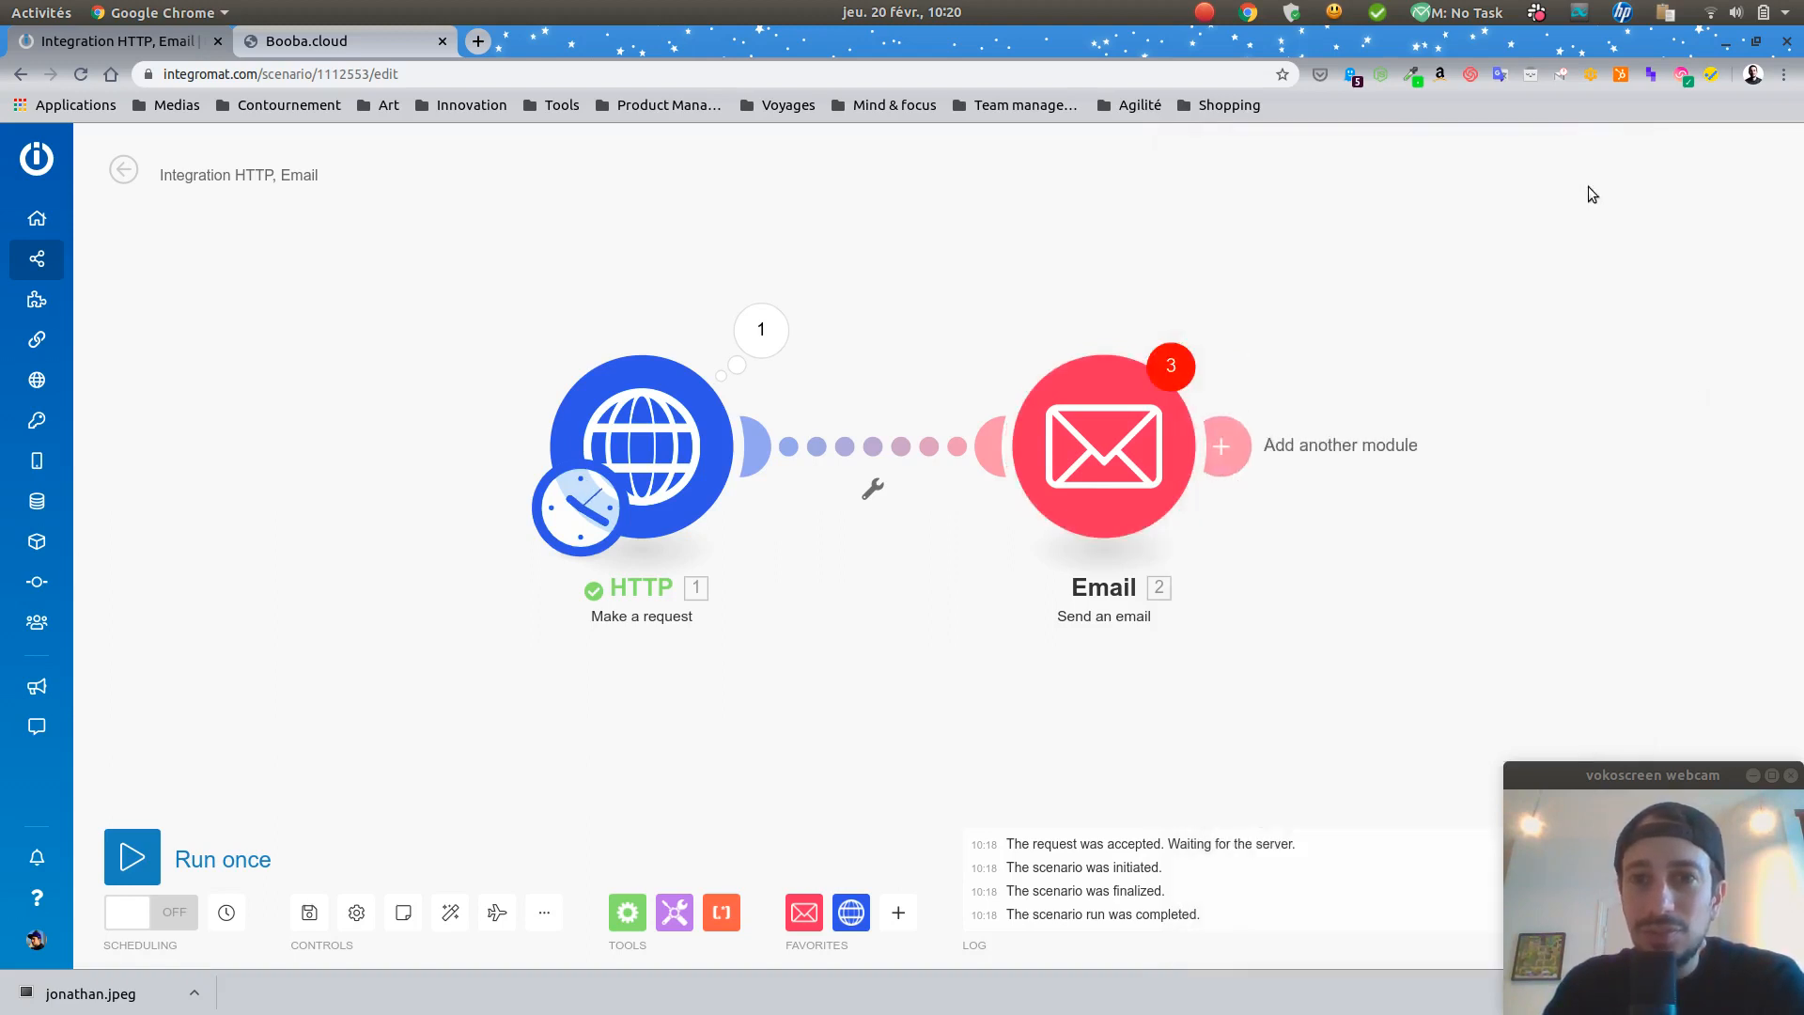
{"action": "left_click", "coordinate": [1168, 366]}
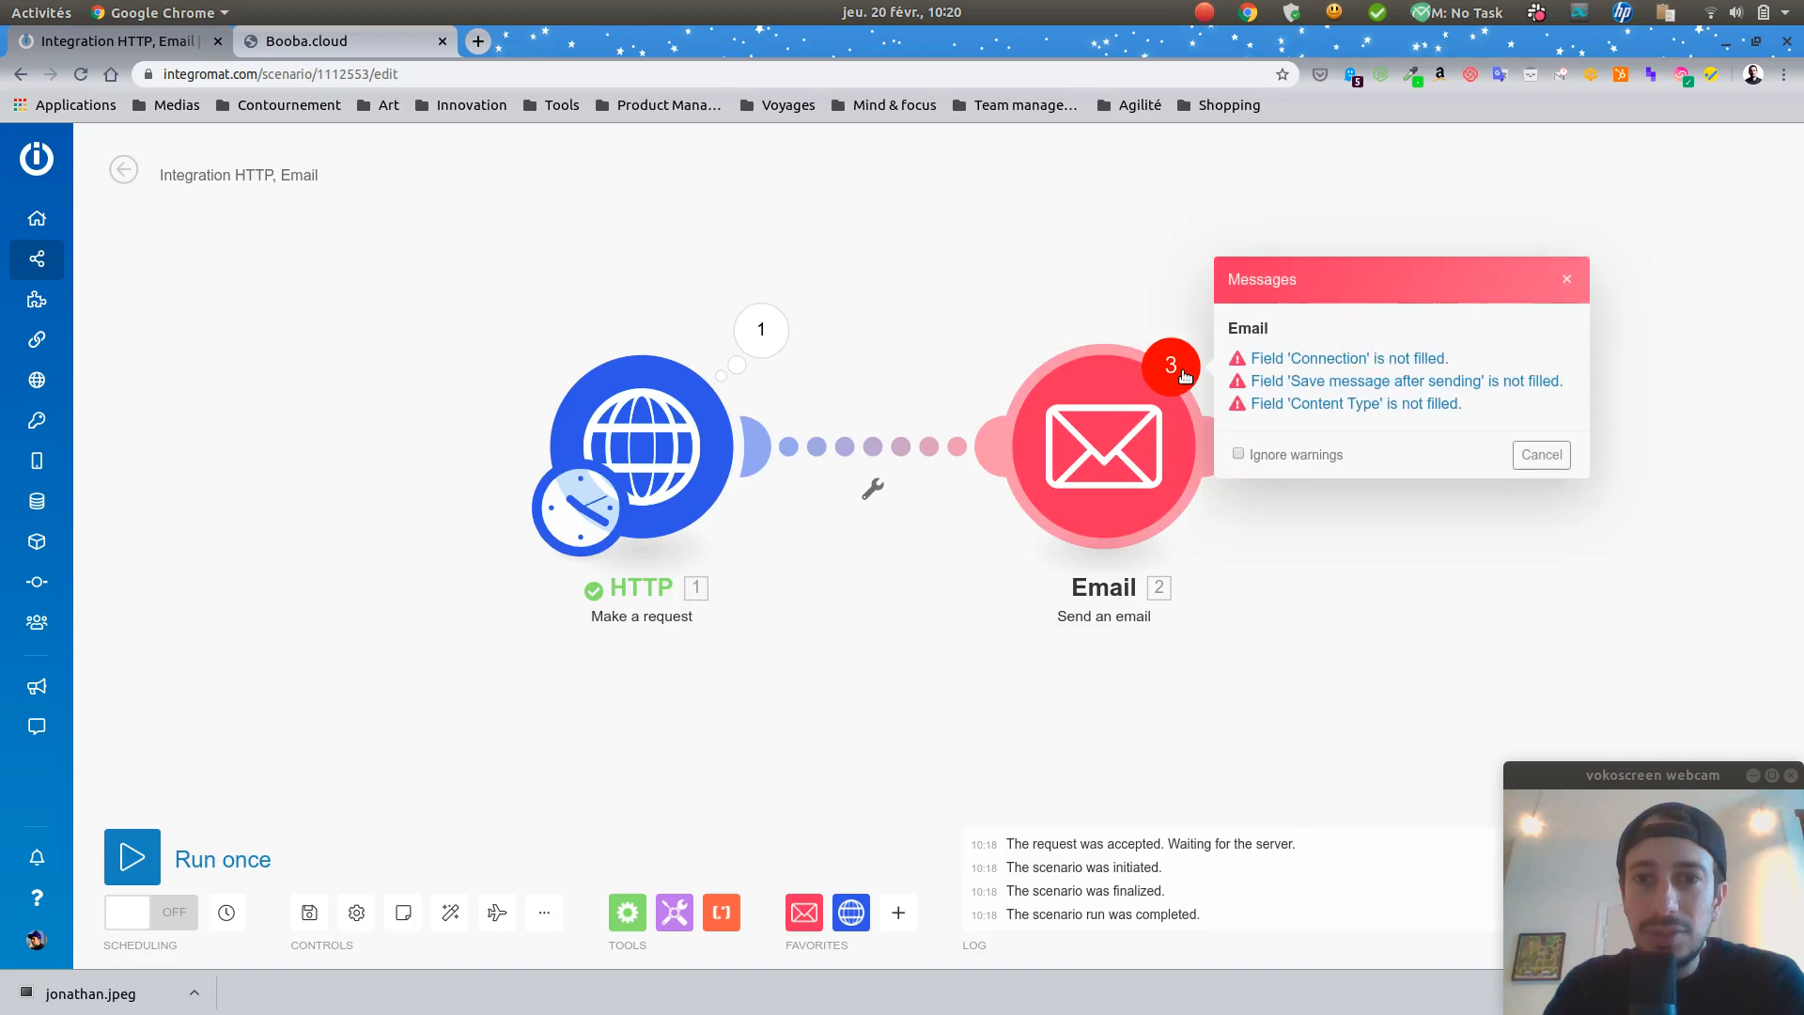
{"action": "left_click", "coordinate": [1108, 431]}
{"action": "scroll", "coordinate": [1373, 459], "scroll_direction": "down", "scroll_amount": 2}
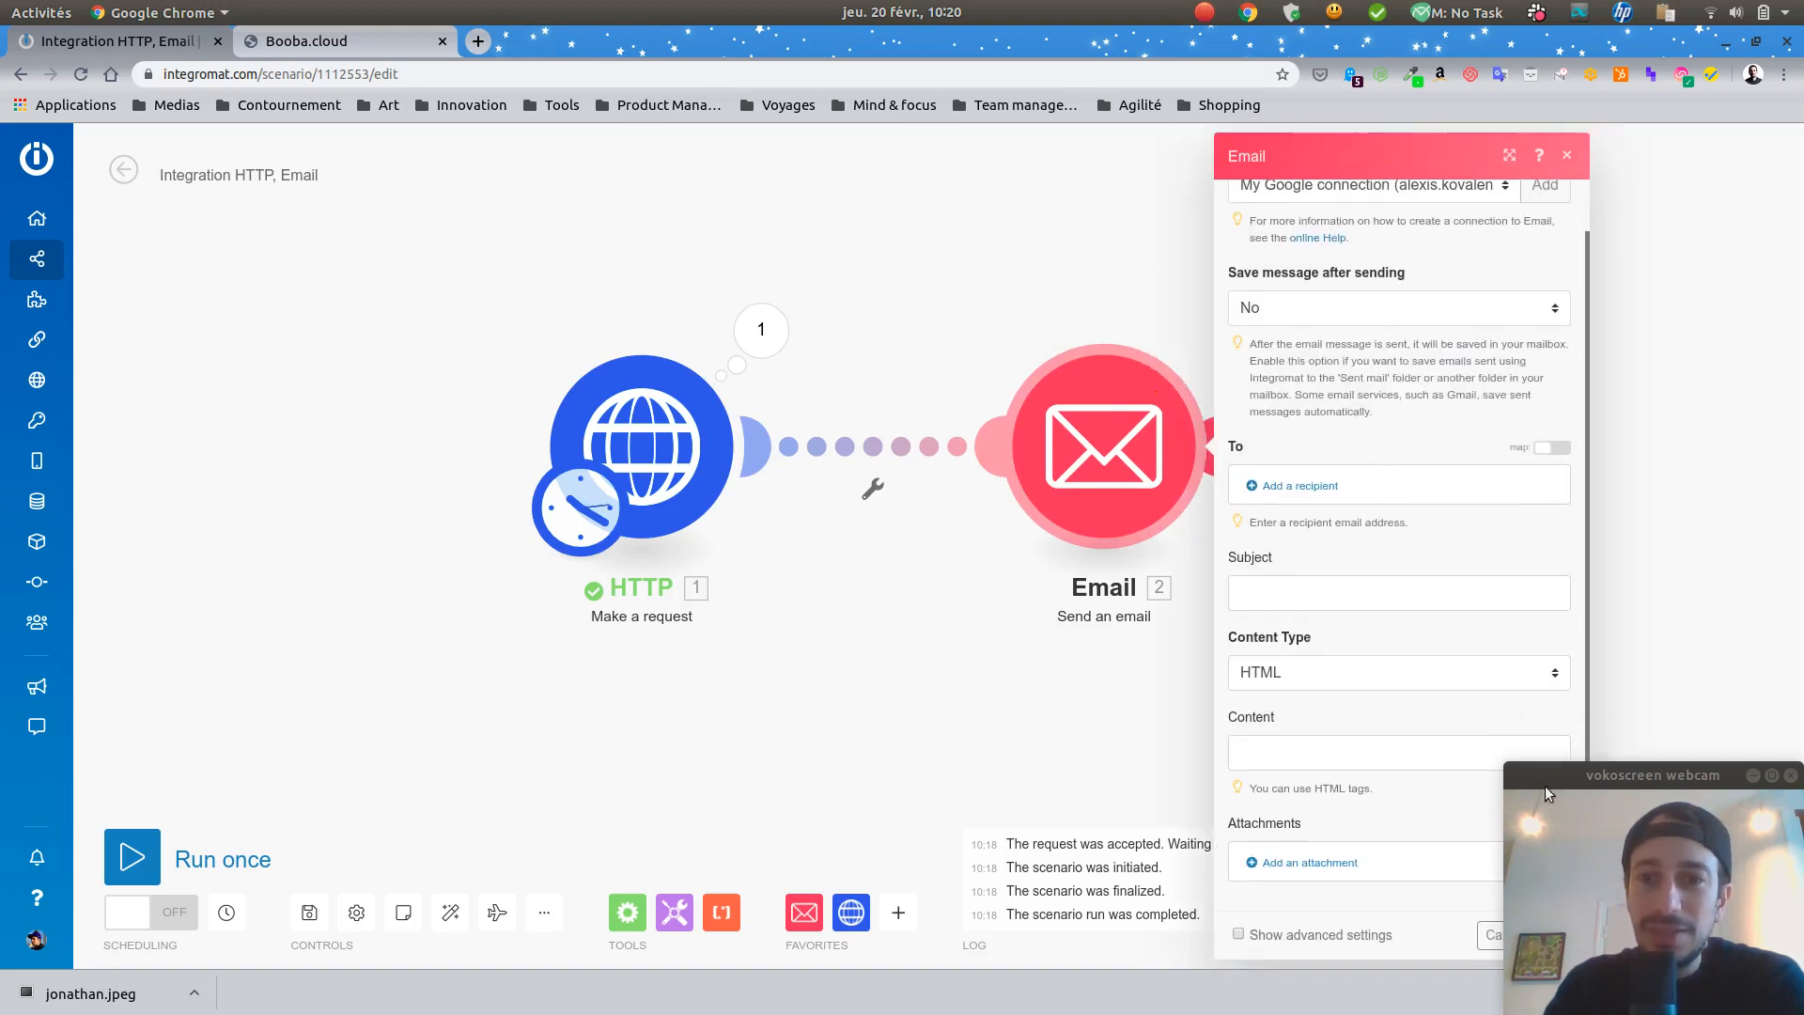
{"action": "left_click", "coordinate": [1361, 311]}
{"action": "left_click", "coordinate": [1361, 308]}
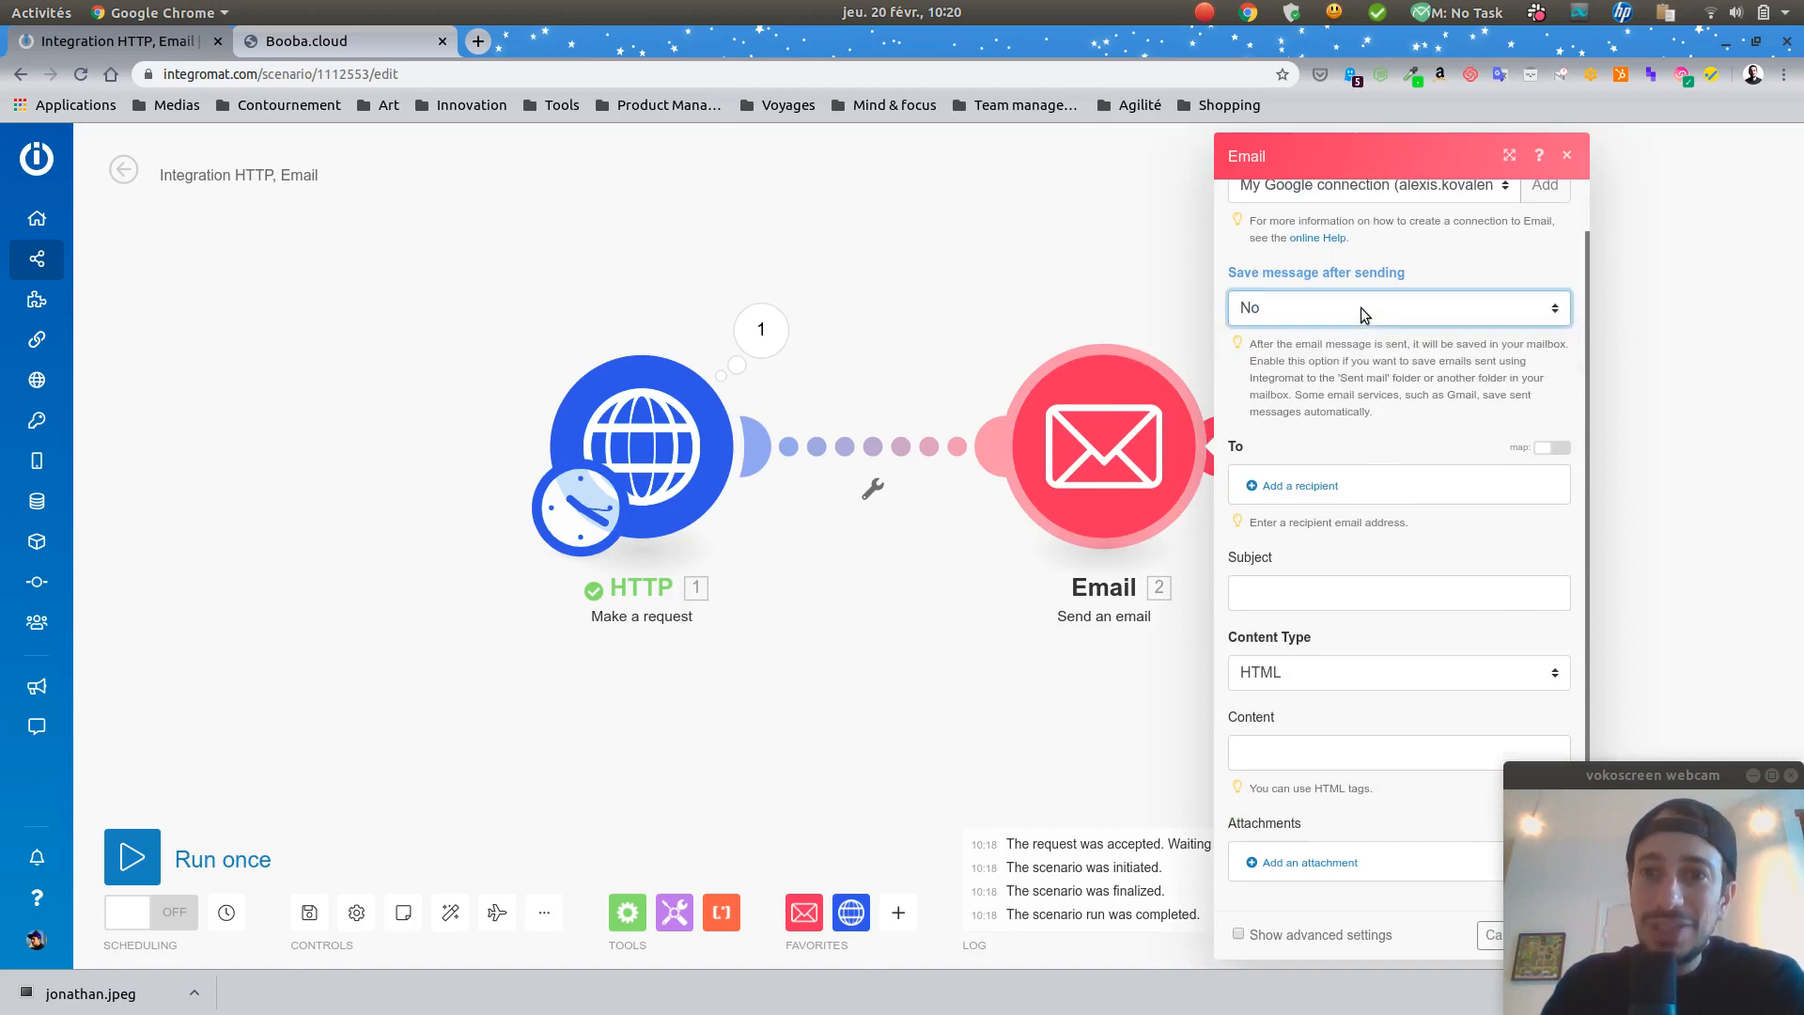
{"action": "scroll", "coordinate": [1334, 295], "scroll_direction": "up", "scroll_amount": 1}
Step: Add the recipient's e-mail address again
{"action": "left_click", "coordinate": [1299, 541]}
{"action": "left_click", "coordinate": [1596, 543]}
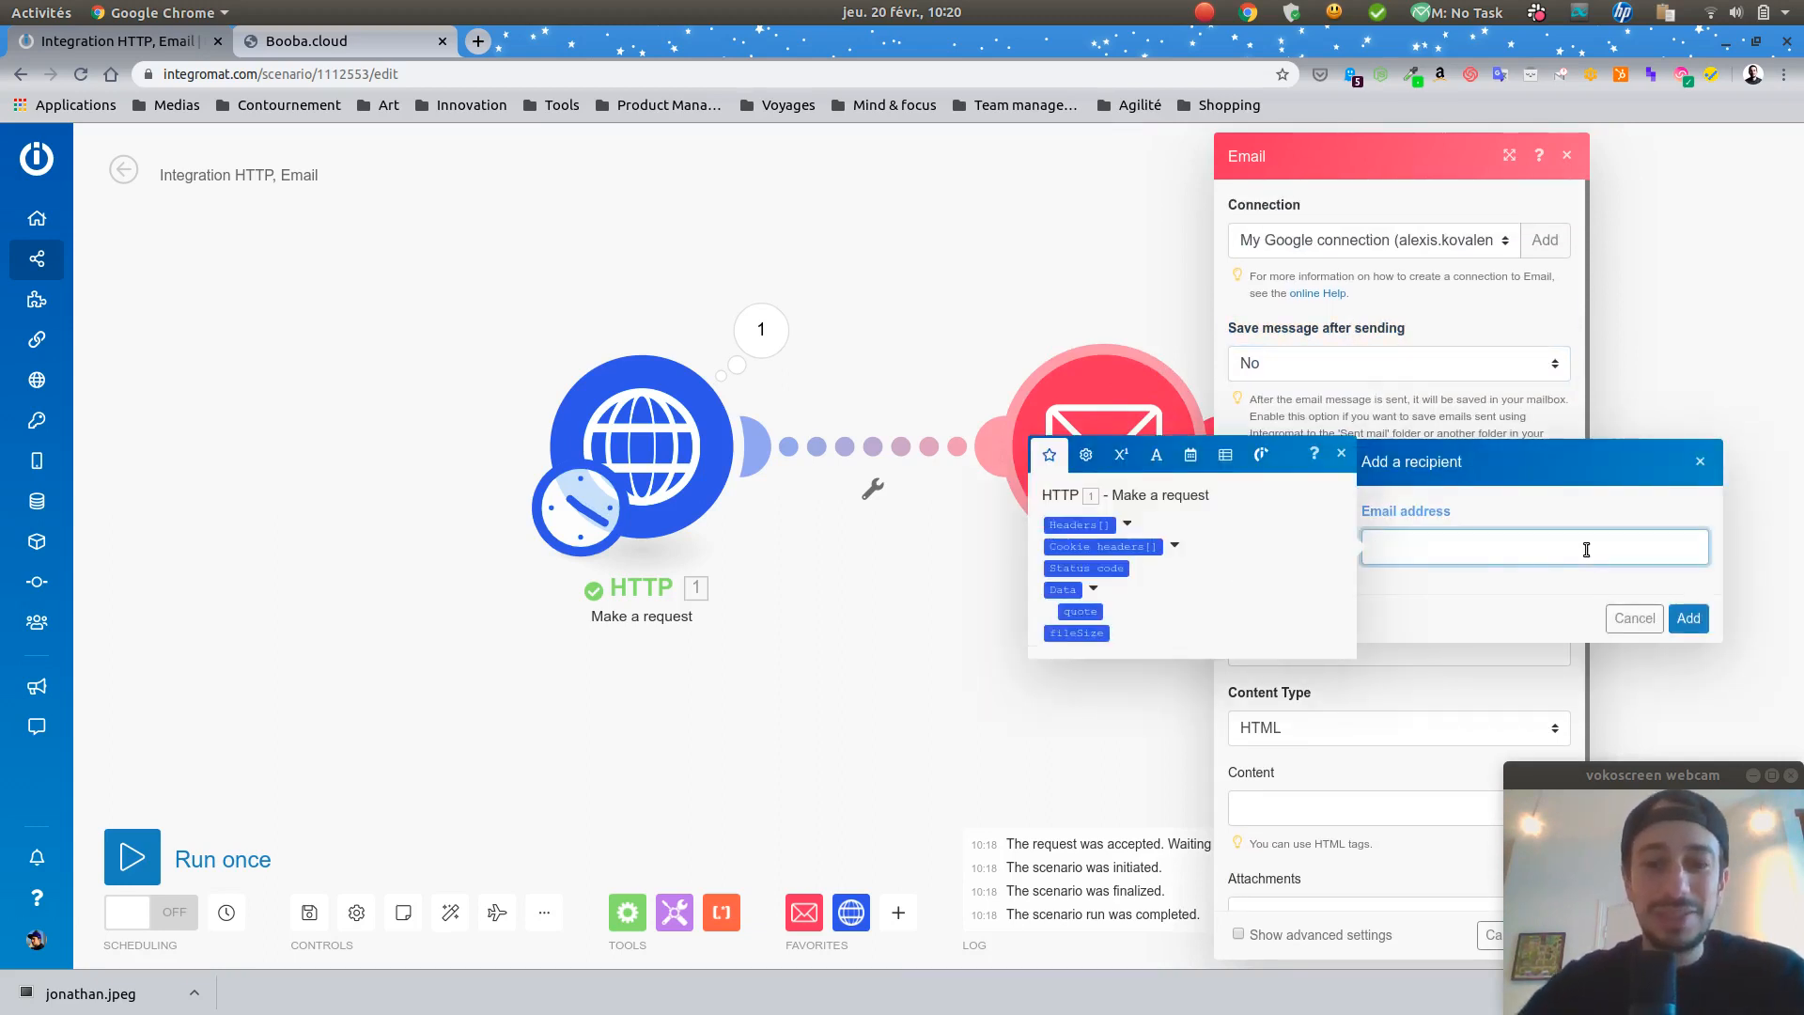
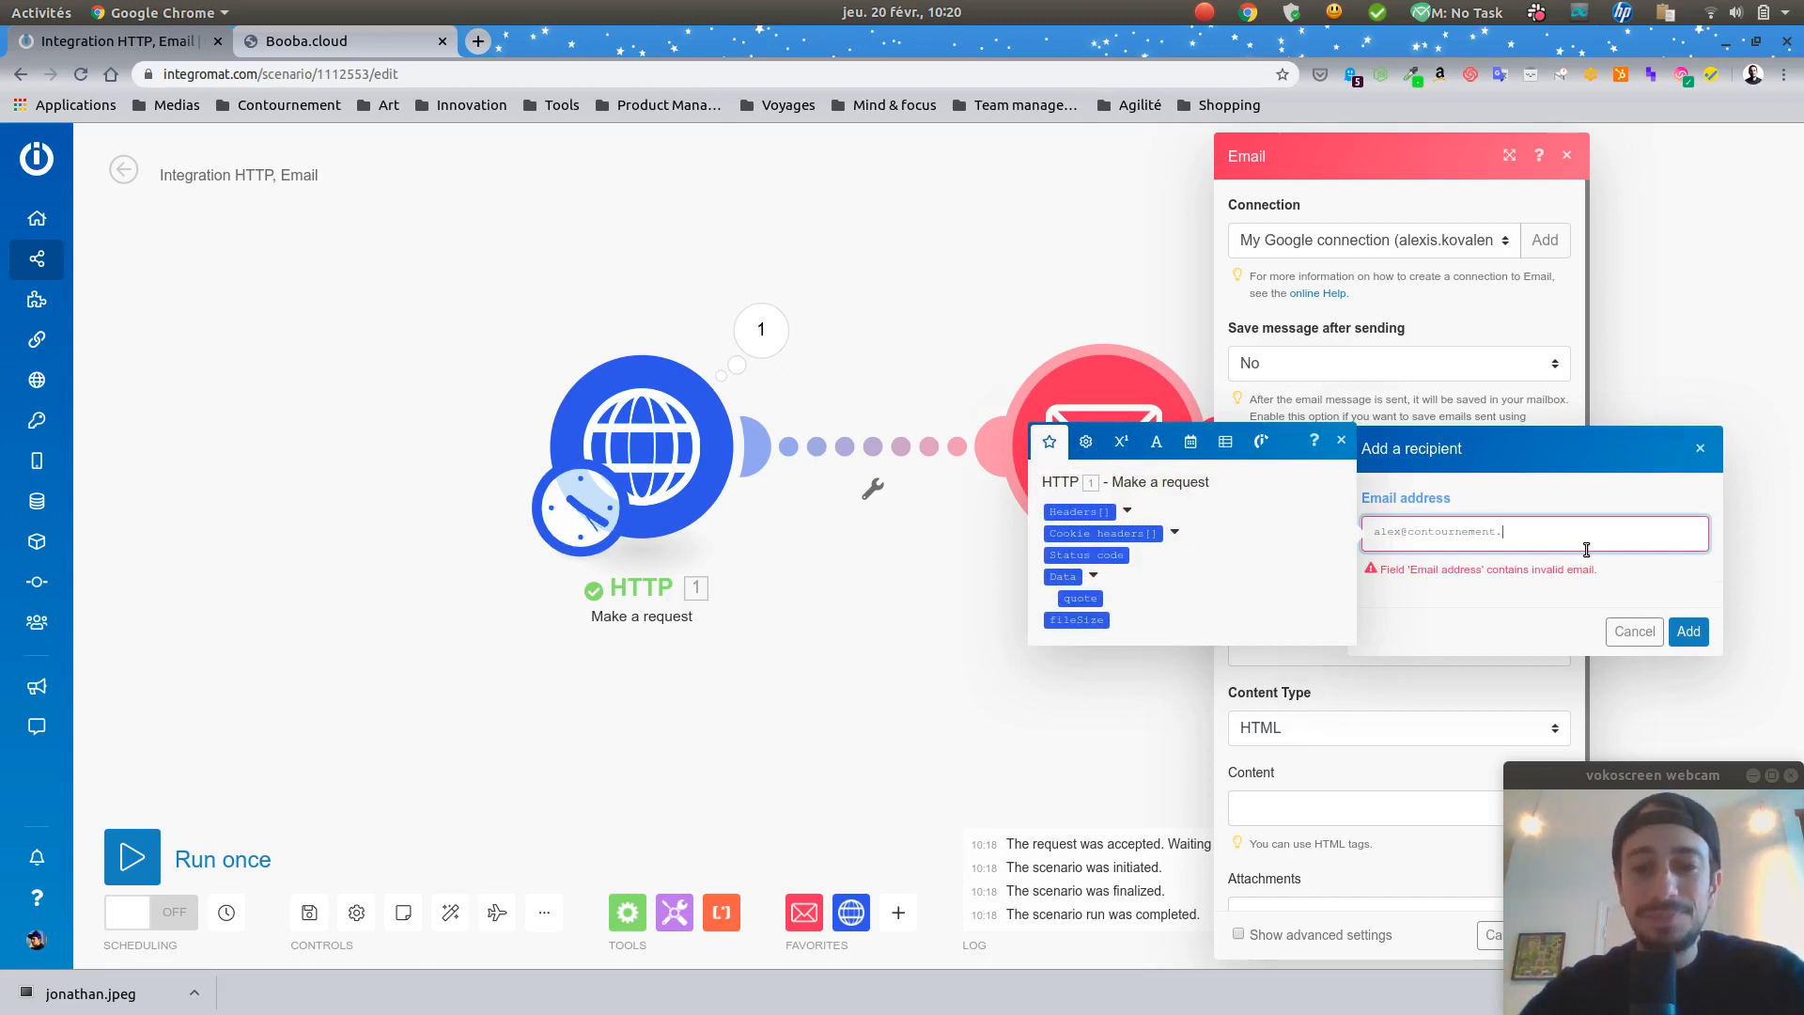
{"action": "left_click", "coordinate": [1687, 631]}
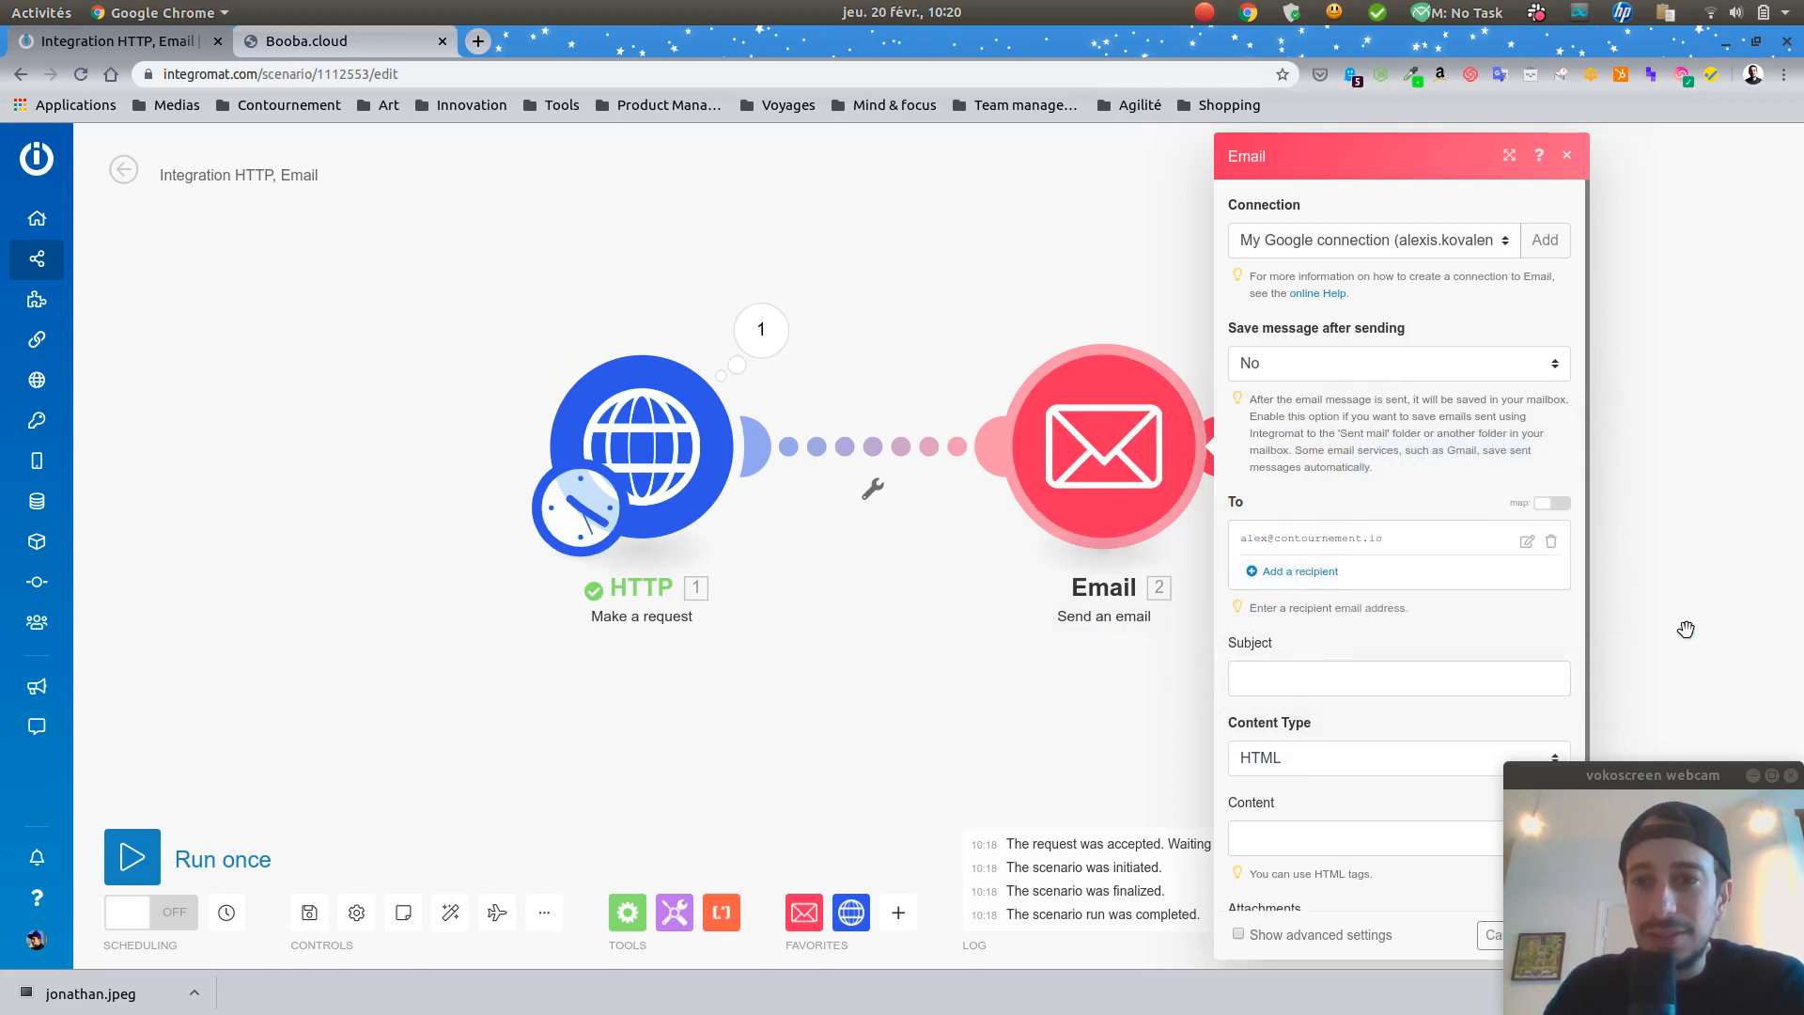
Step: Enter subject 'Ta citation' and map the HTTP quote into the email content
{"action": "left_click", "coordinate": [1280, 679]}
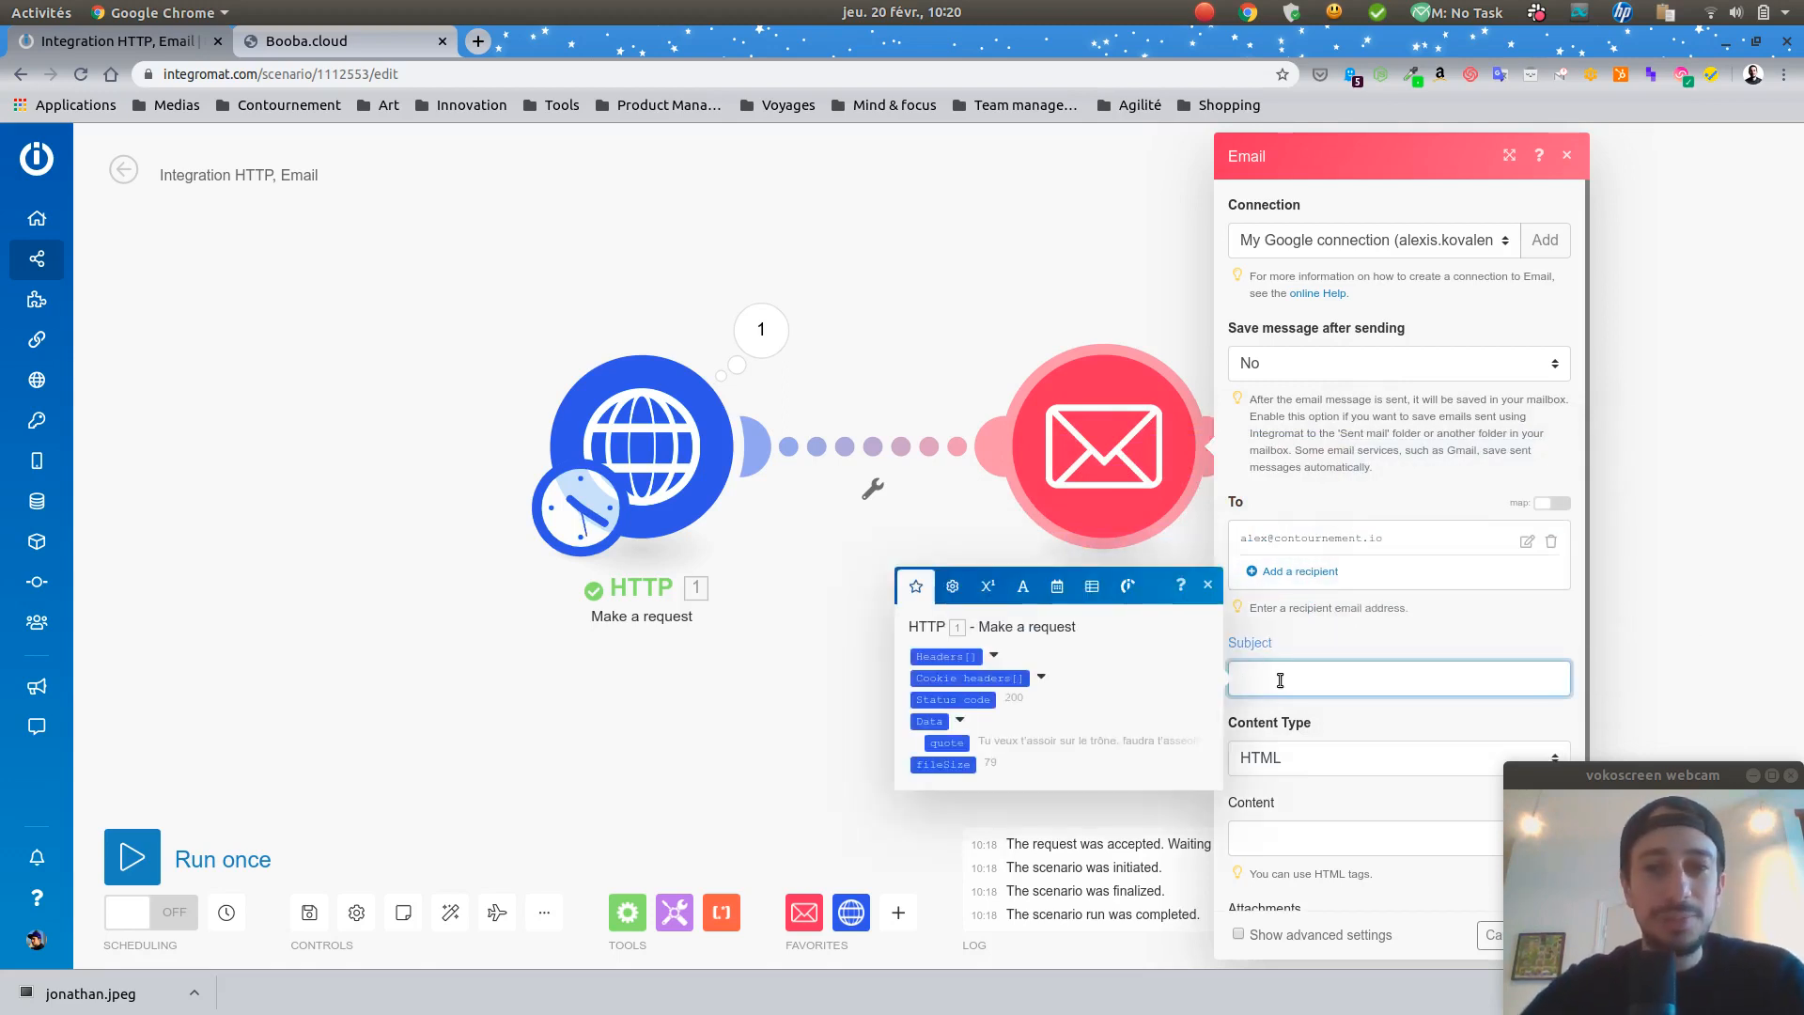
{"action": "type", "text": "Ta citation"}
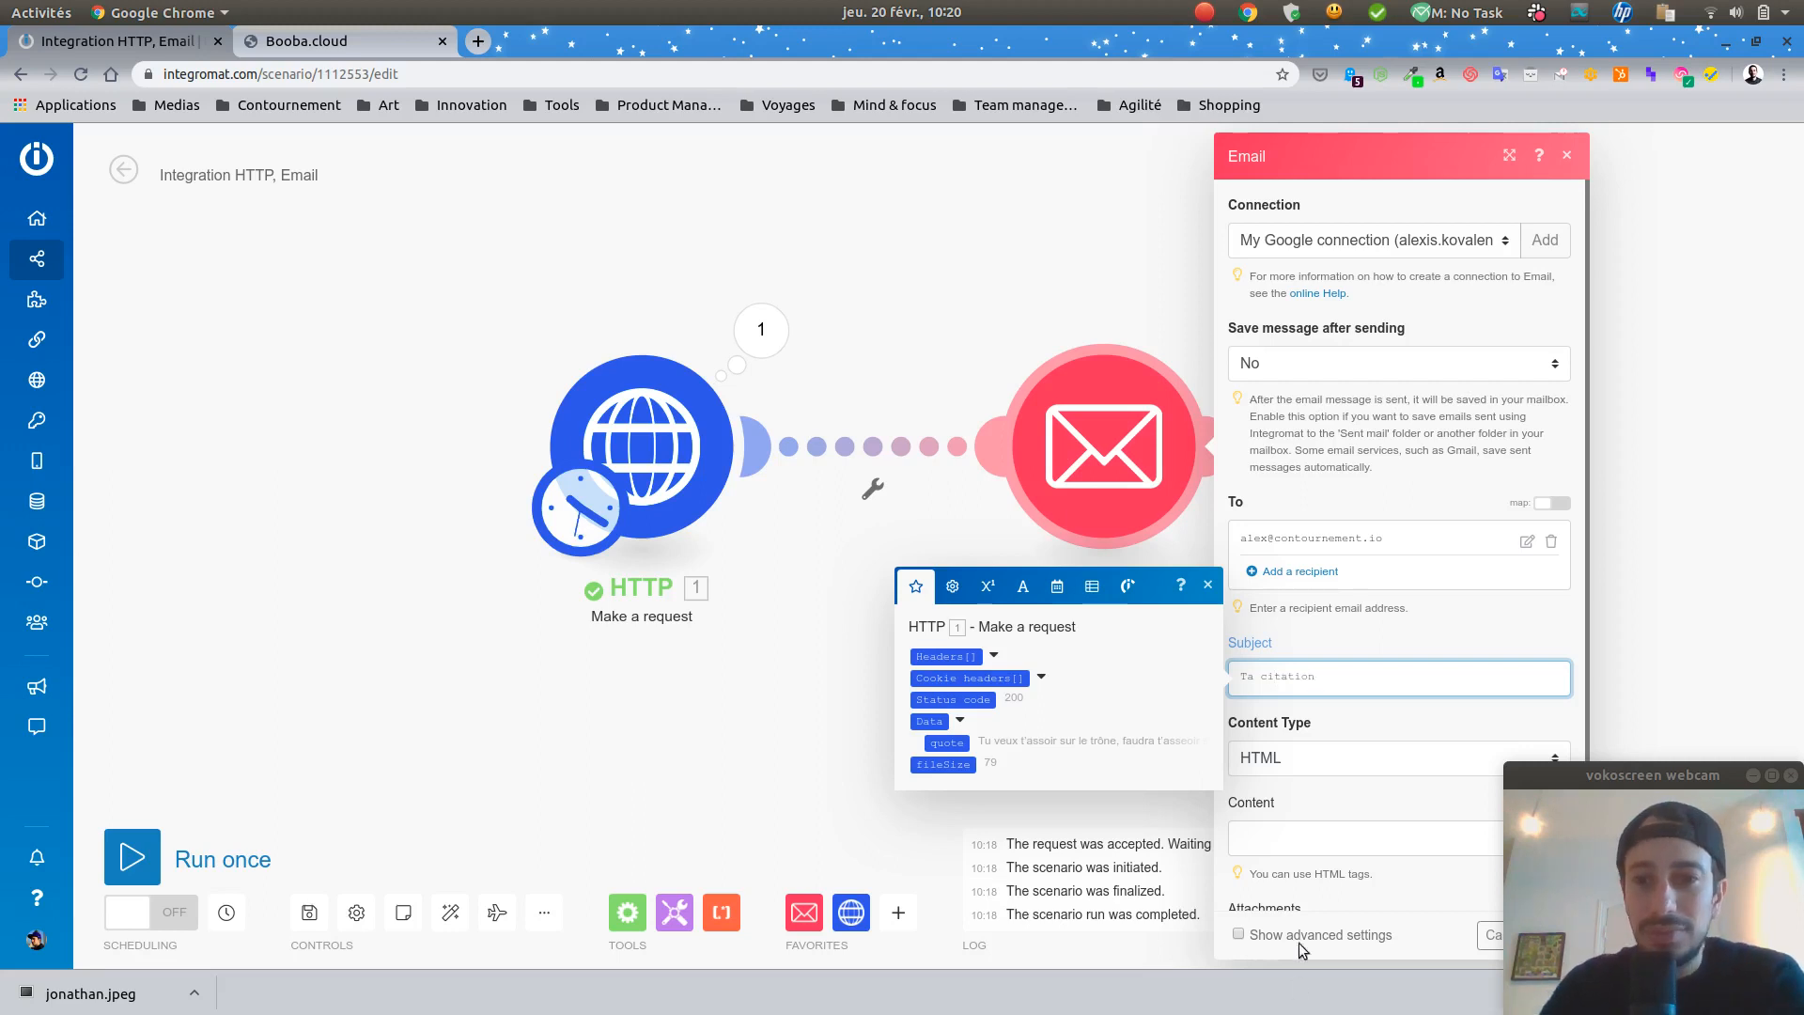
{"action": "left_click", "coordinate": [1334, 837]}
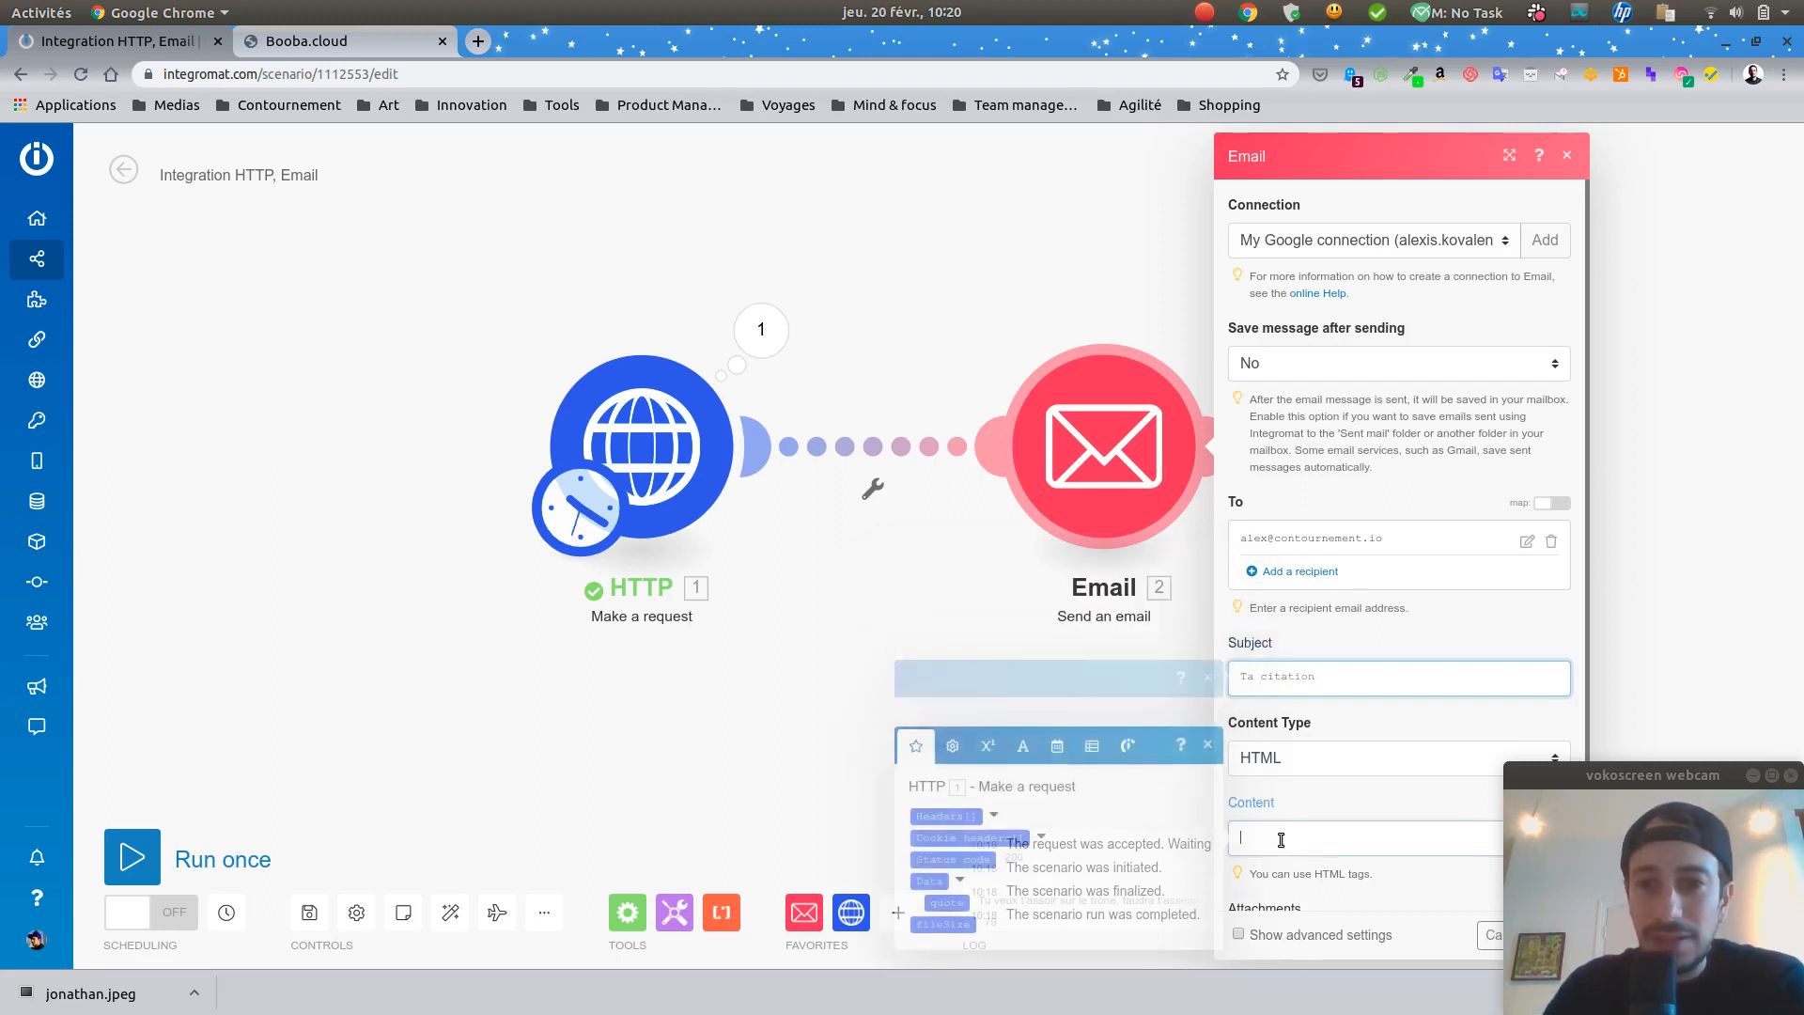
{"action": "left_click", "coordinate": [942, 903]}
{"action": "left_click_drag", "start_coordinate": [1694, 776], "coordinate": [1694, 462]}
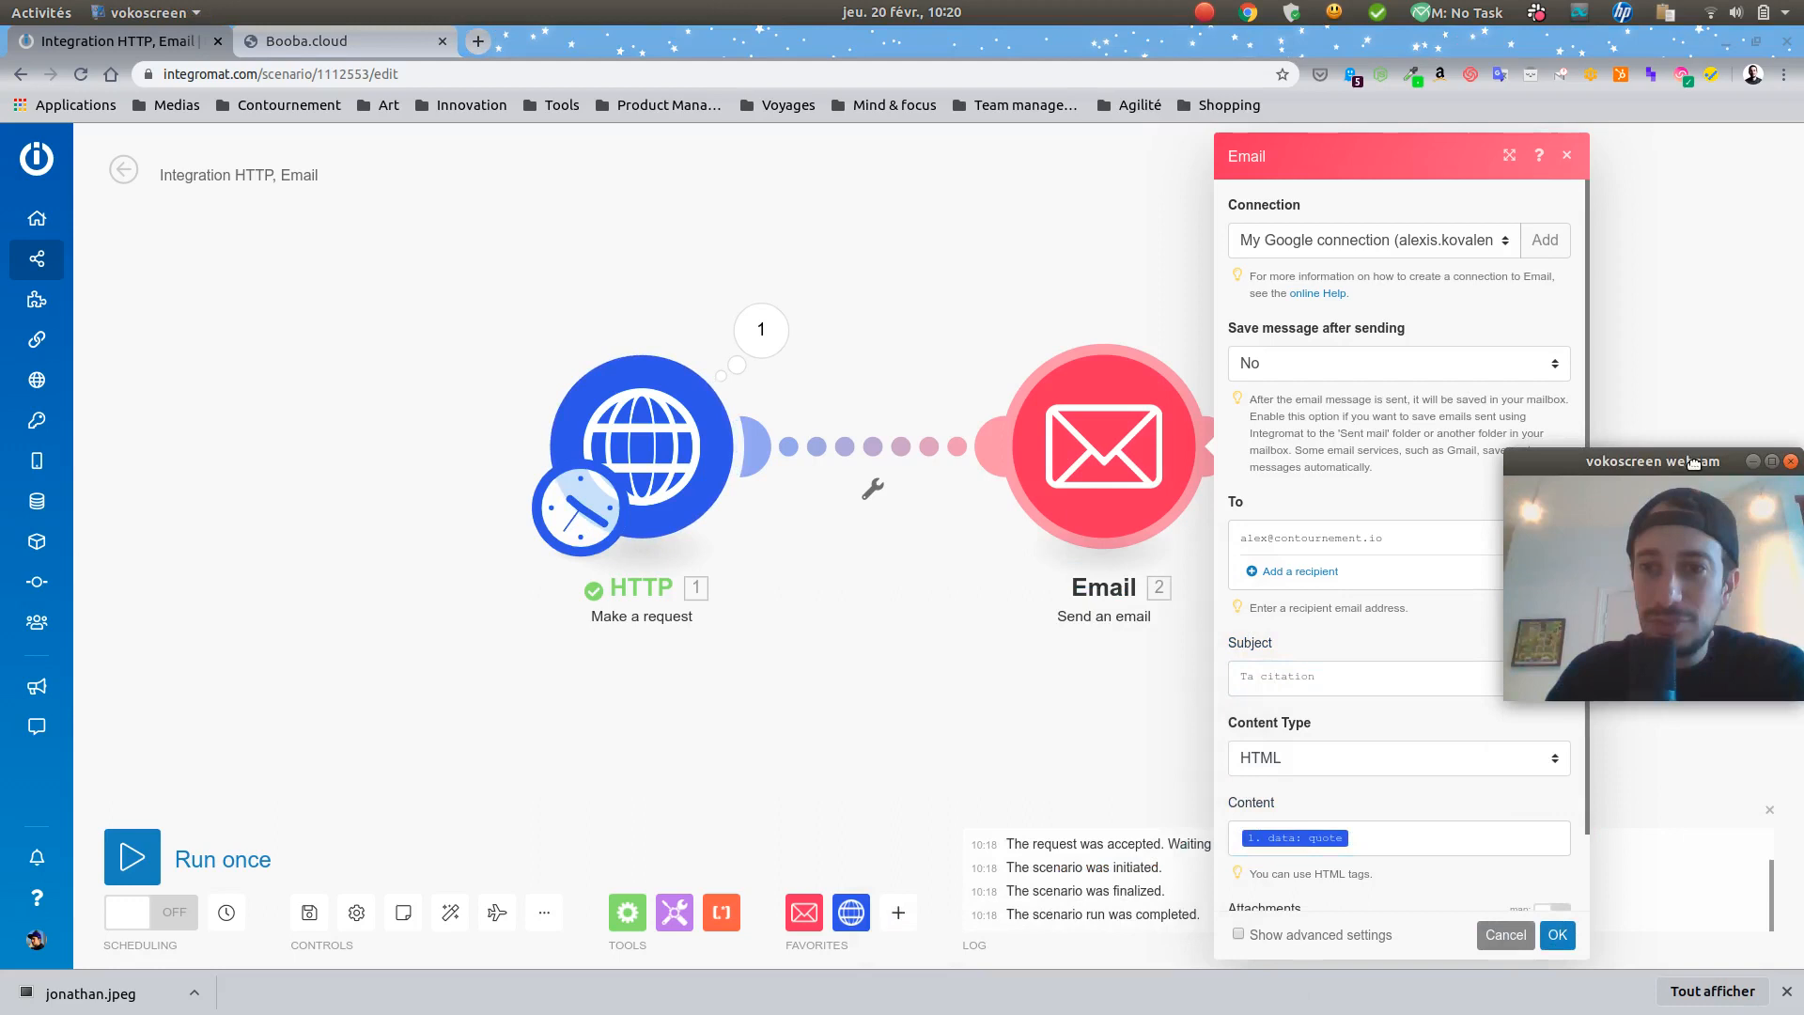
Step: Save the Email module settings and run the scenario once
{"action": "left_click", "coordinate": [1557, 935]}
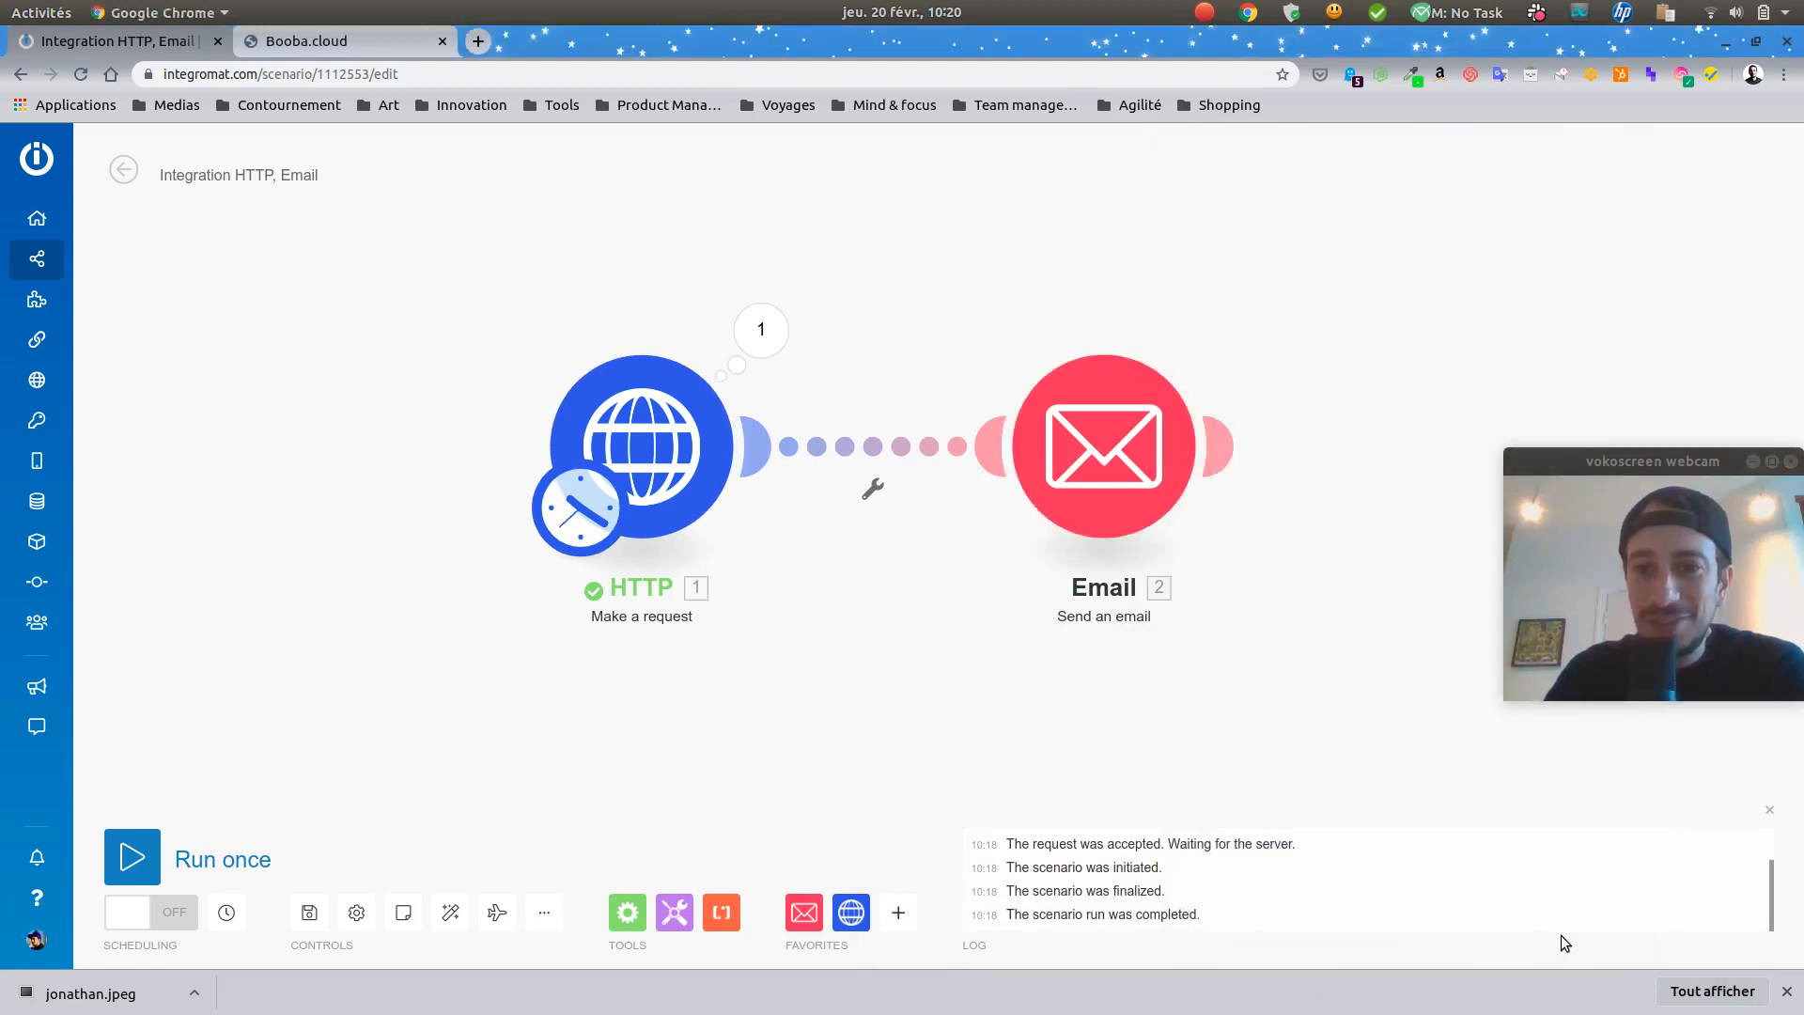
{"action": "mouse_move", "coordinate": [119, 803]}
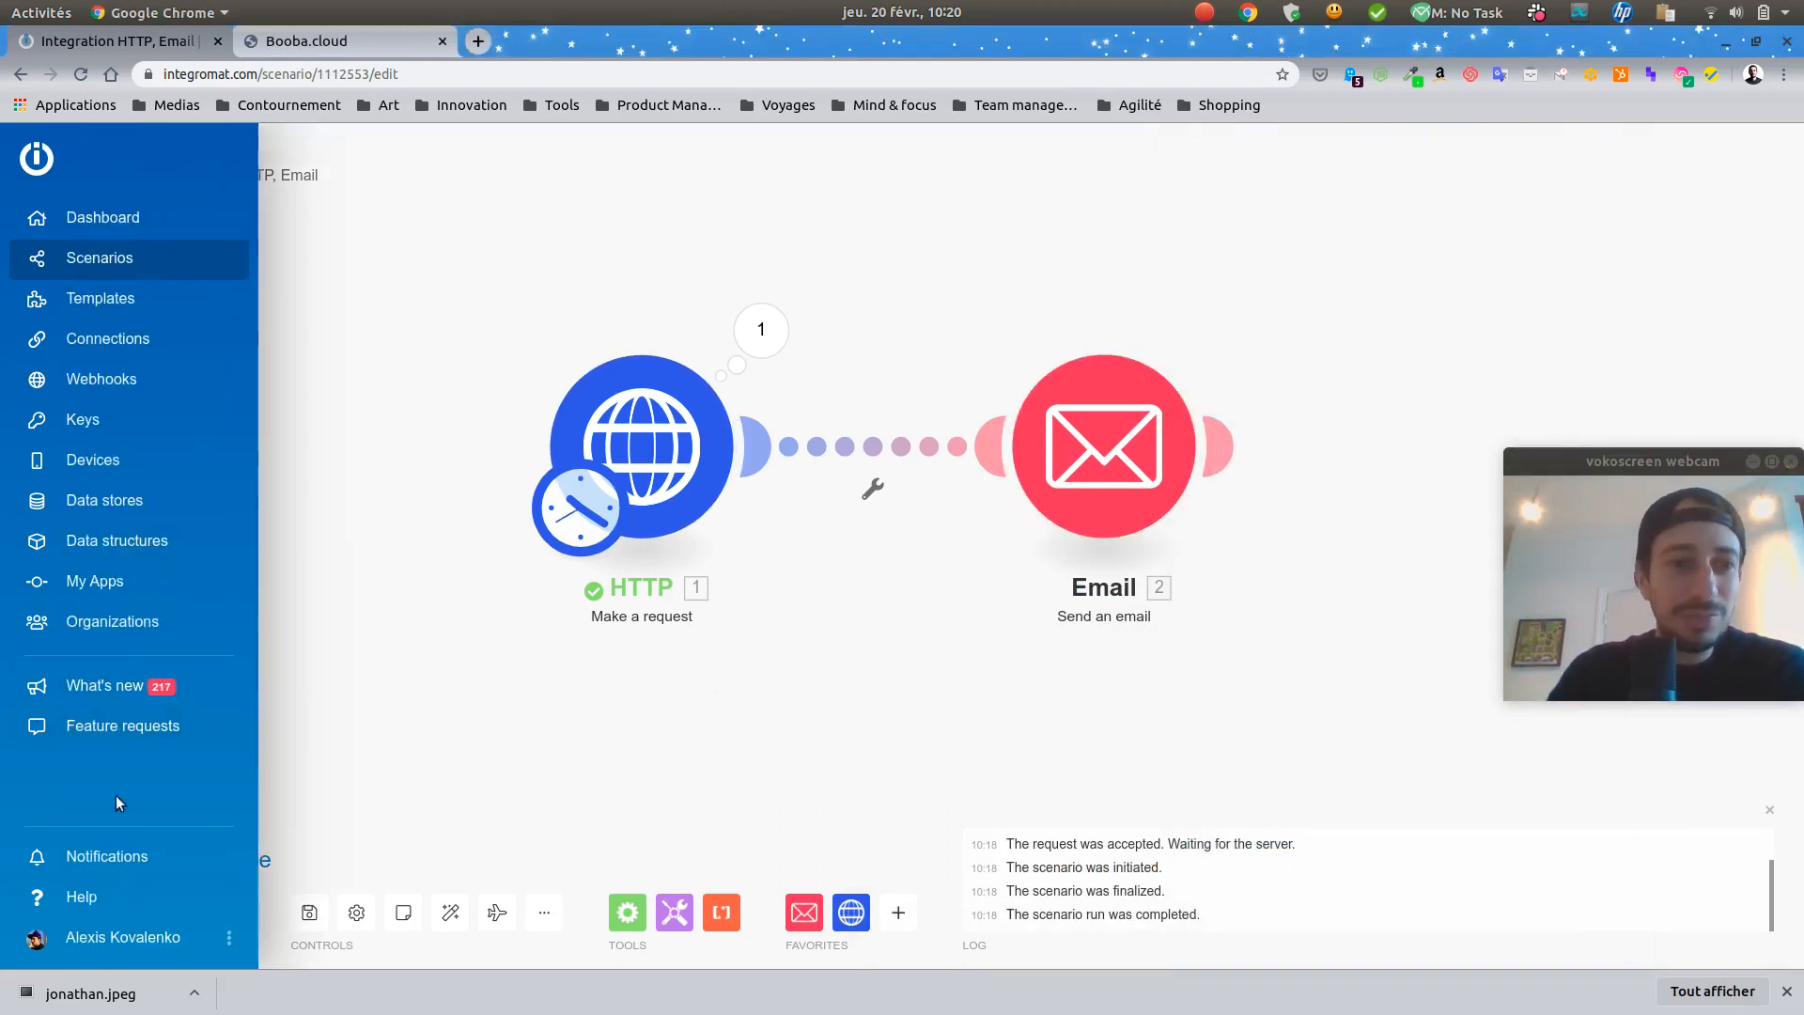
{"action": "left_click", "coordinate": [133, 856]}
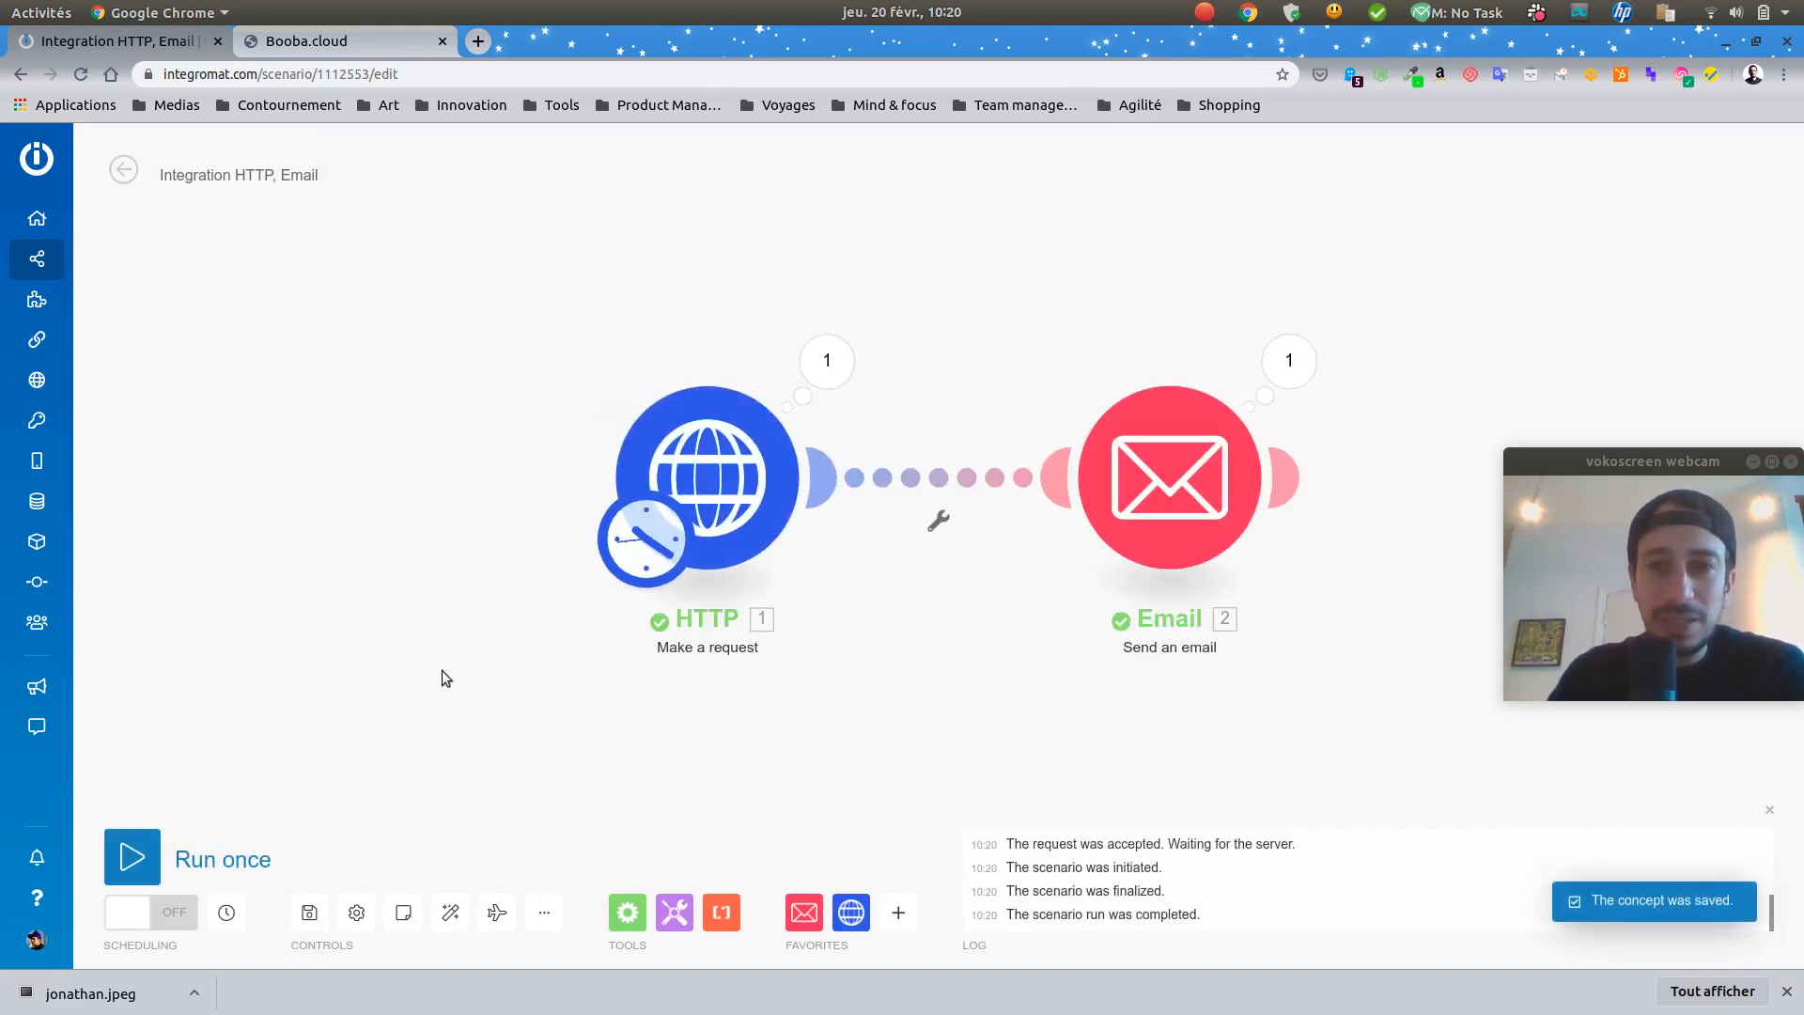
Step: Check the quote in the HTTP operation's returned Data, then close the details
{"action": "left_click", "coordinate": [831, 364]}
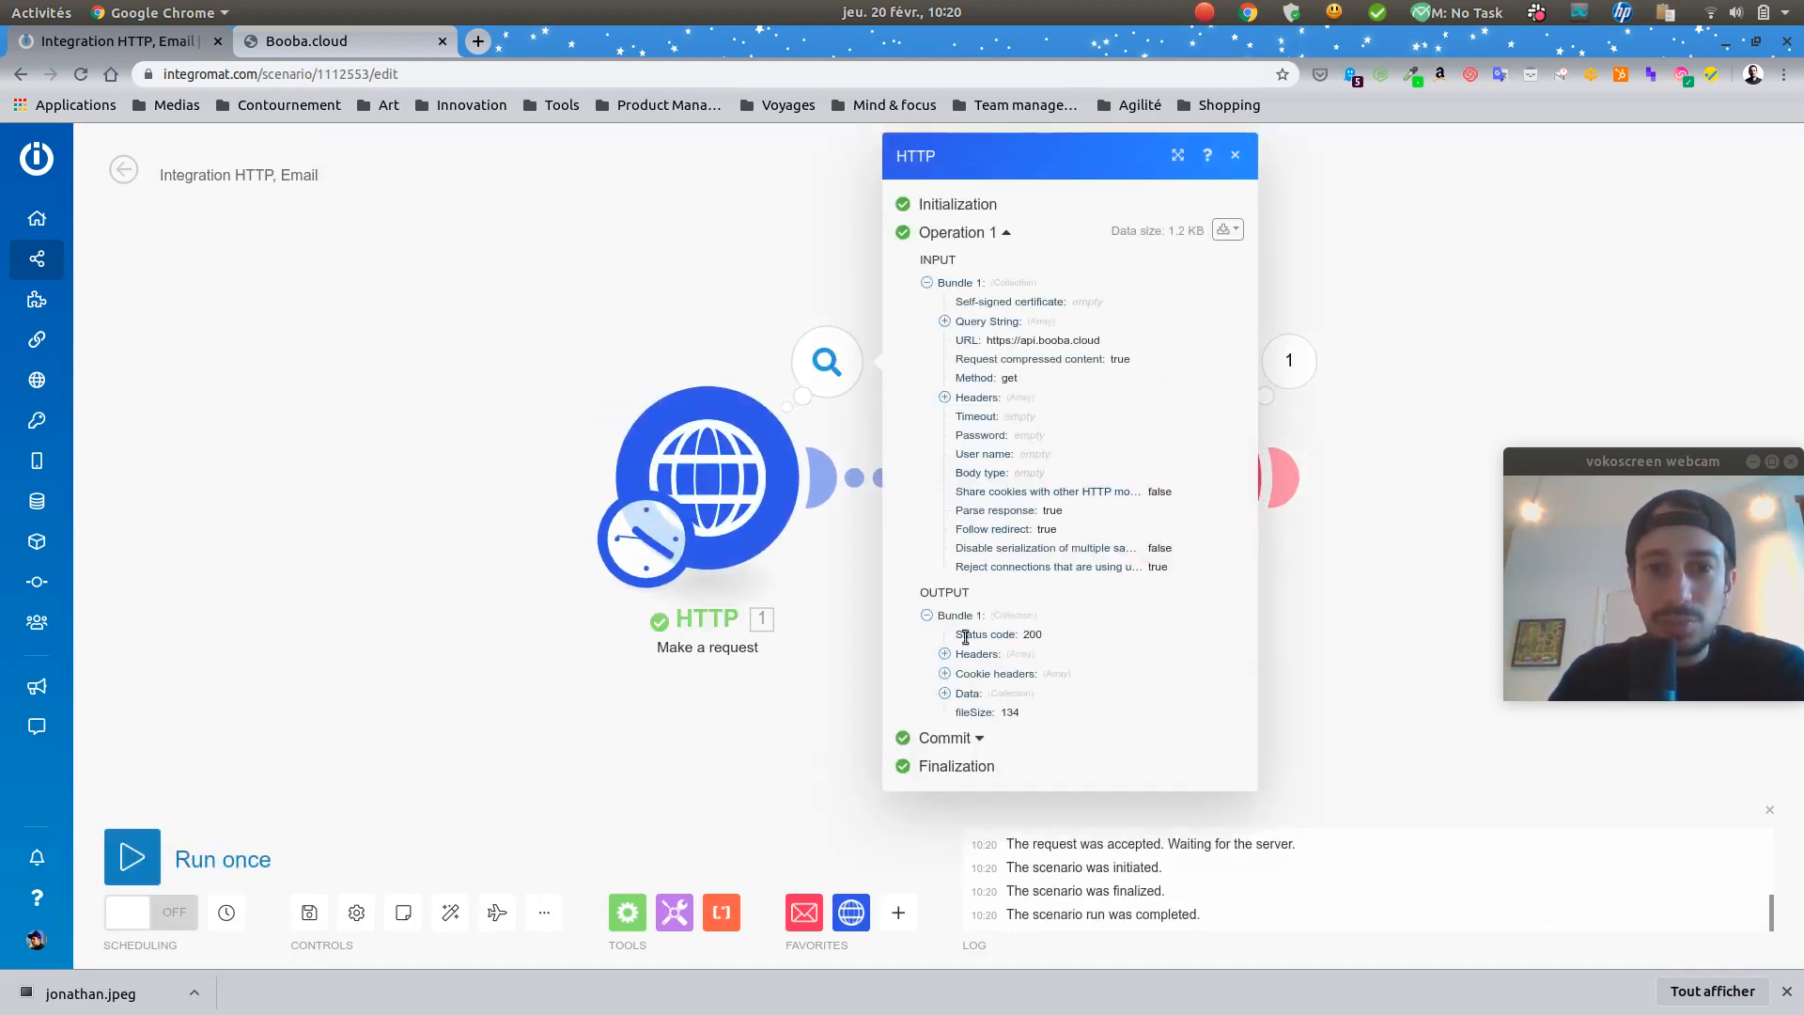
{"action": "left_click", "coordinate": [944, 692]}
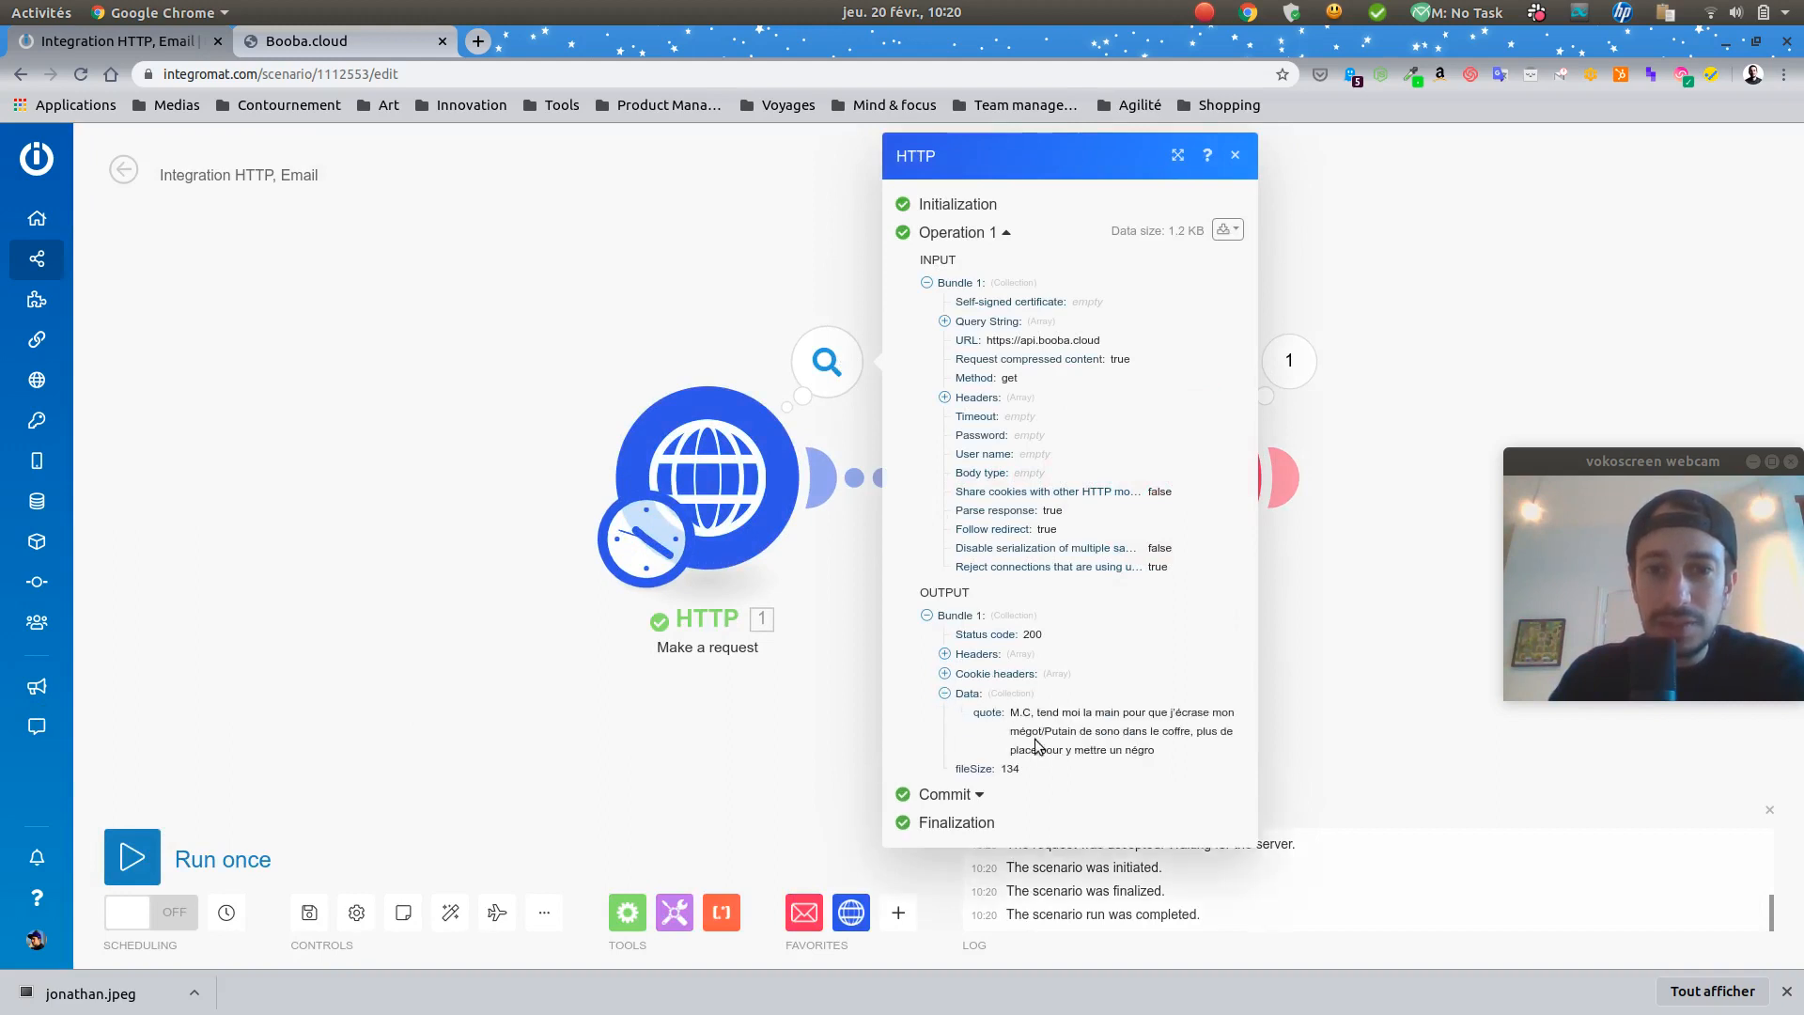
{"action": "left_click", "coordinate": [1235, 155]}
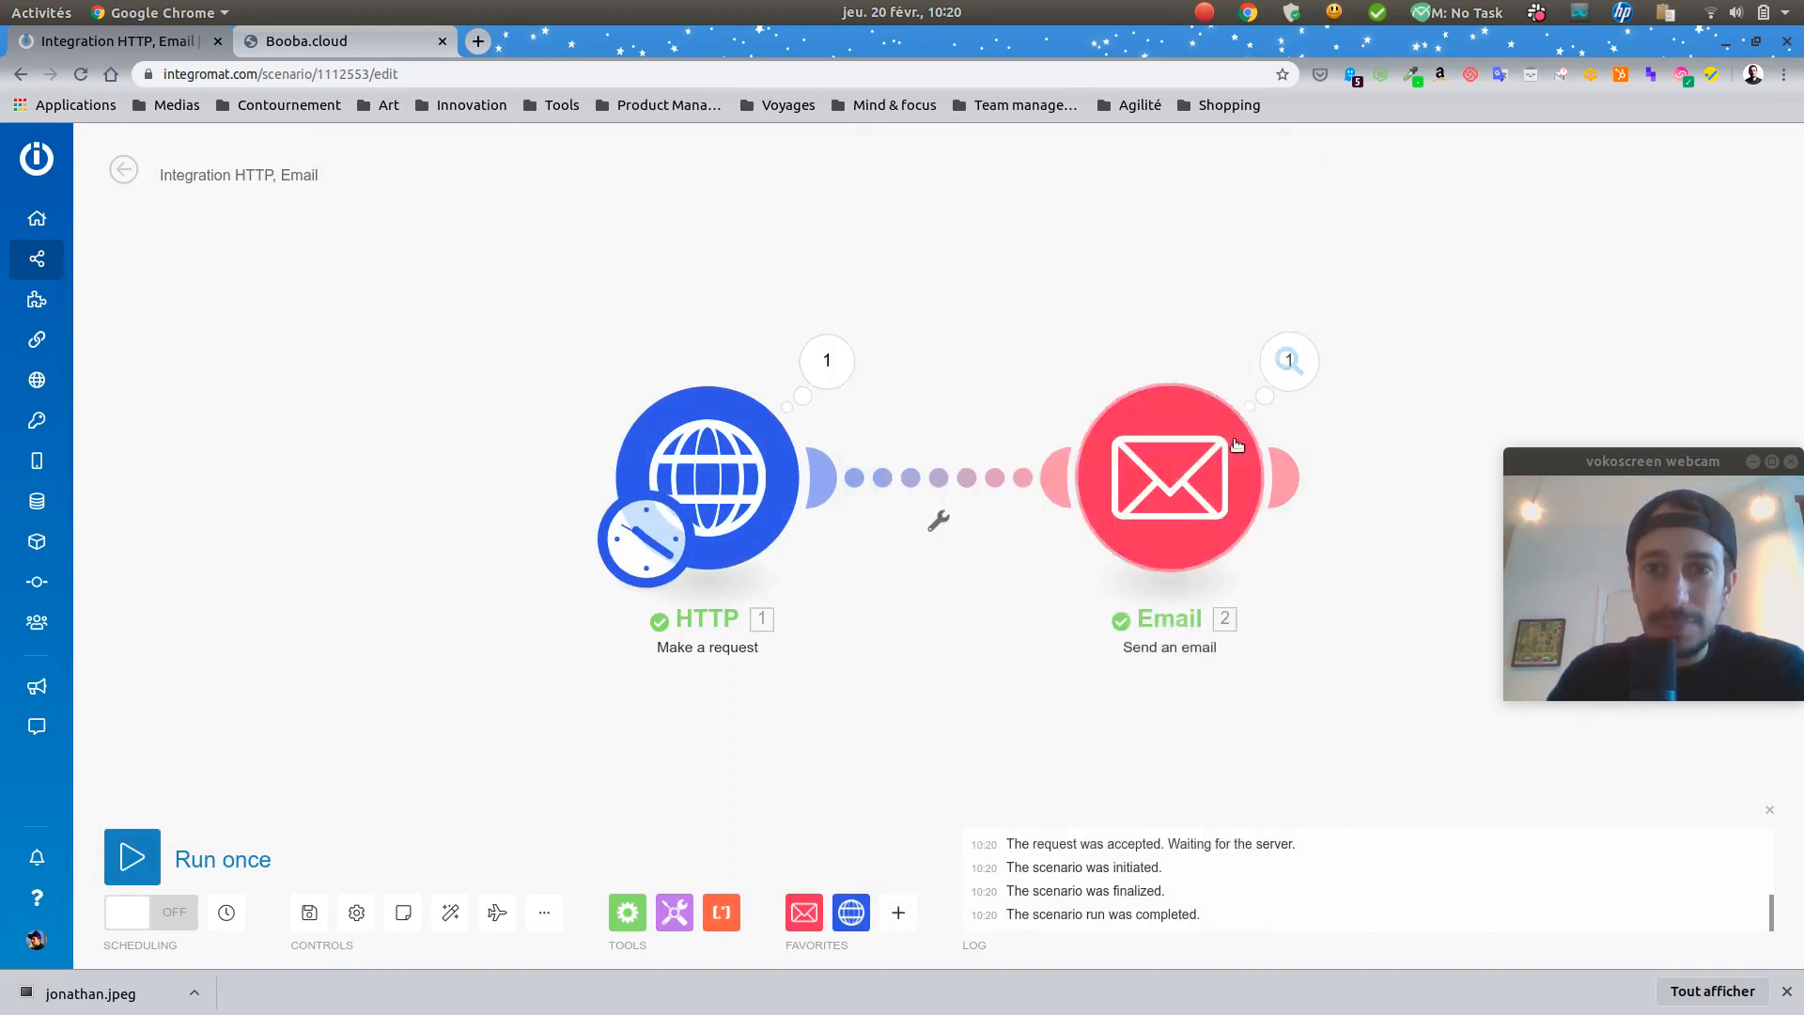
{"action": "left_click", "coordinate": [1275, 369]}
{"action": "left_click_drag", "start_coordinate": [1586, 462], "coordinate": [243, 318]}
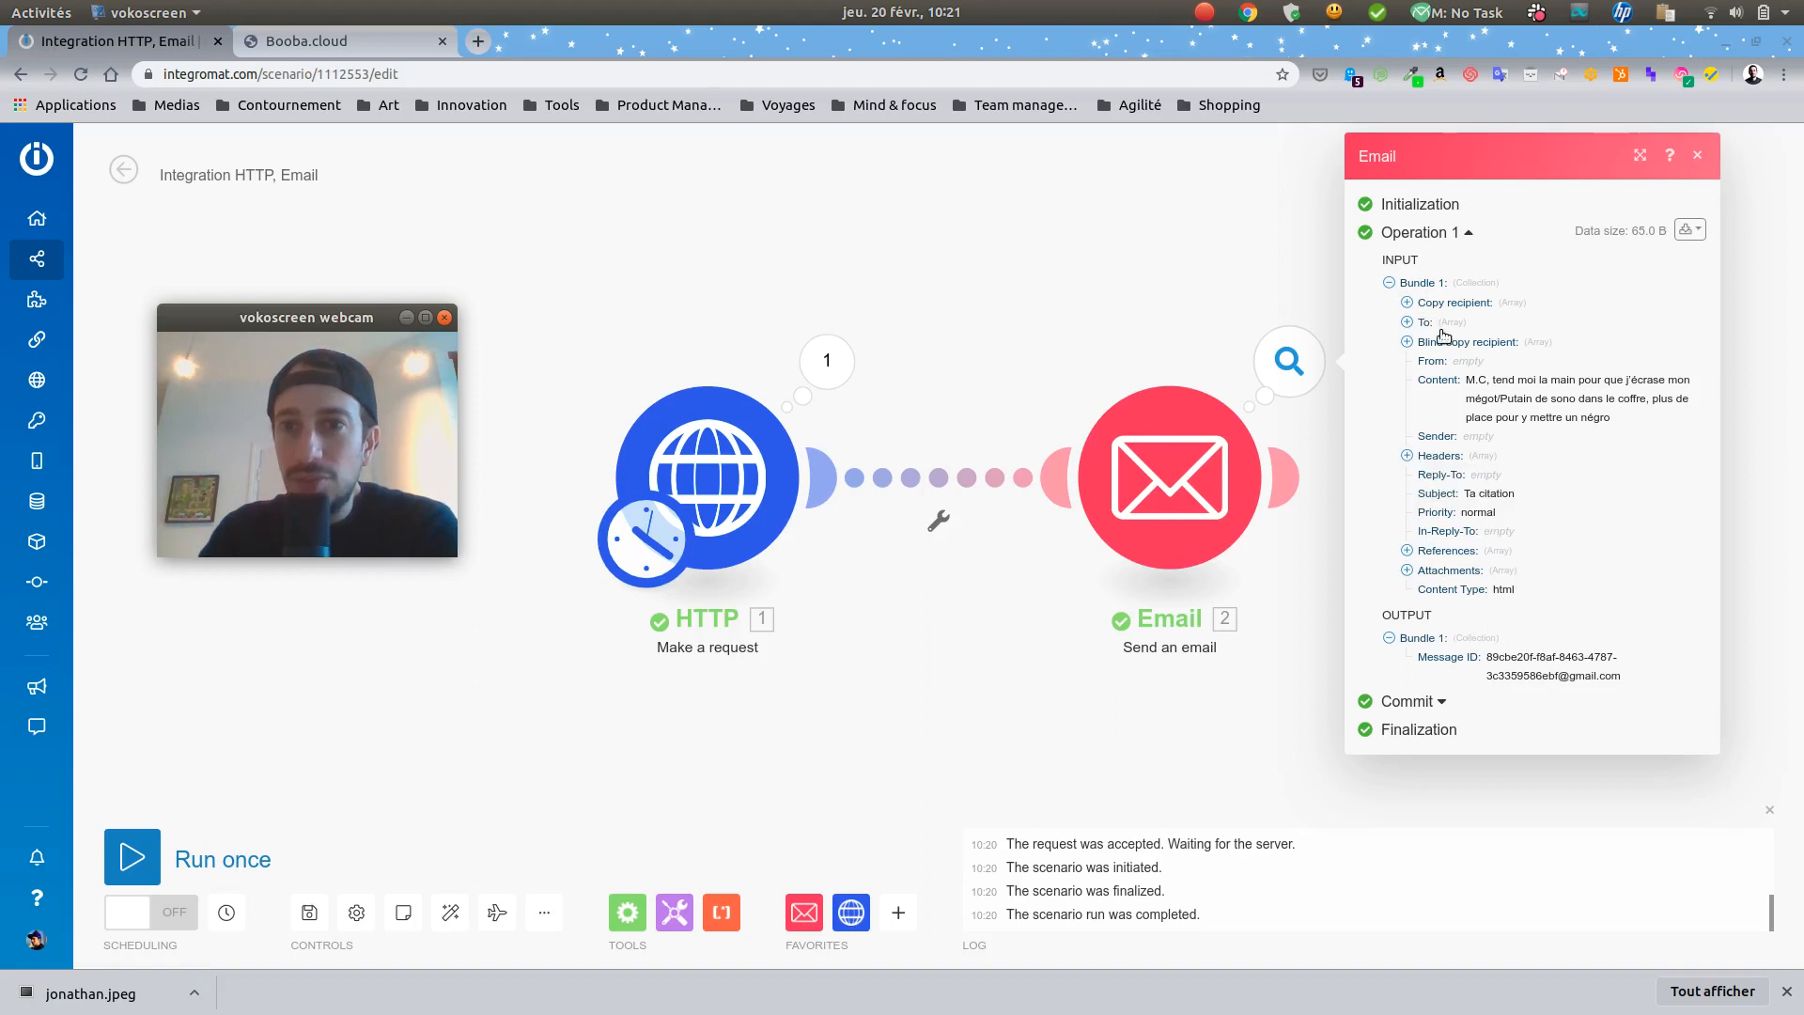
{"action": "left_click", "coordinate": [1407, 322]}
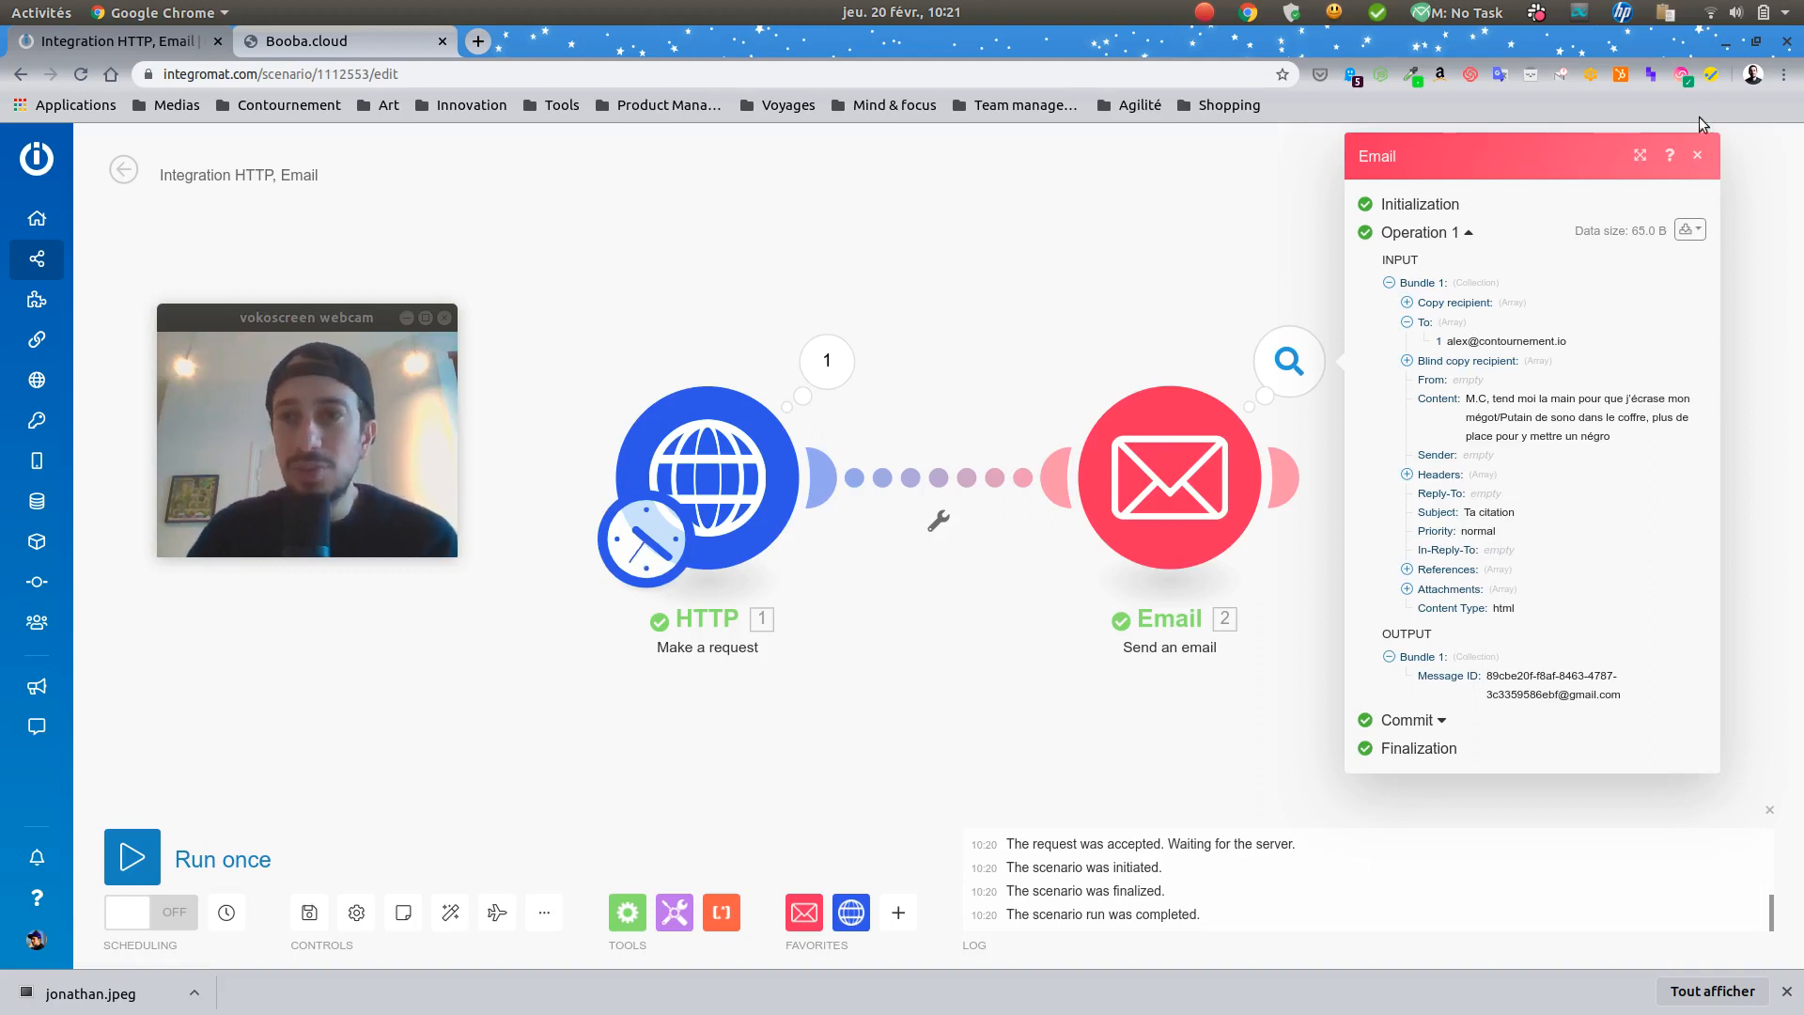
{"action": "left_click", "coordinate": [1697, 156]}
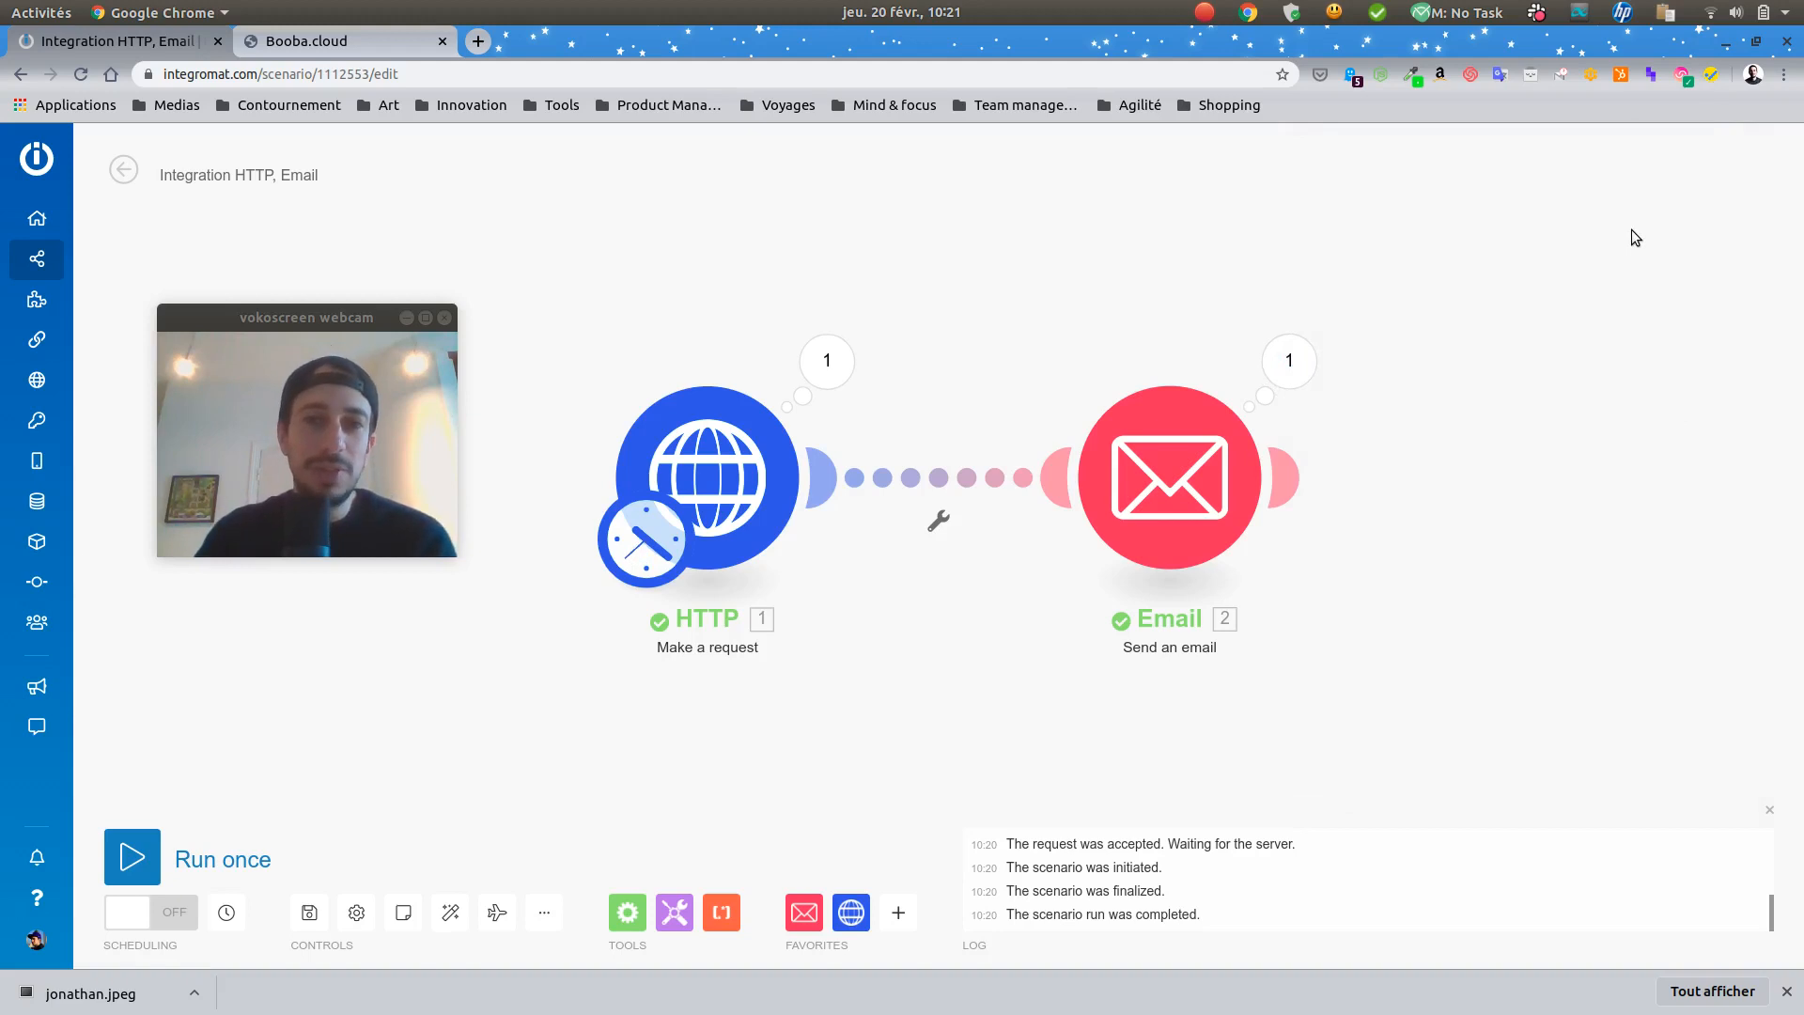